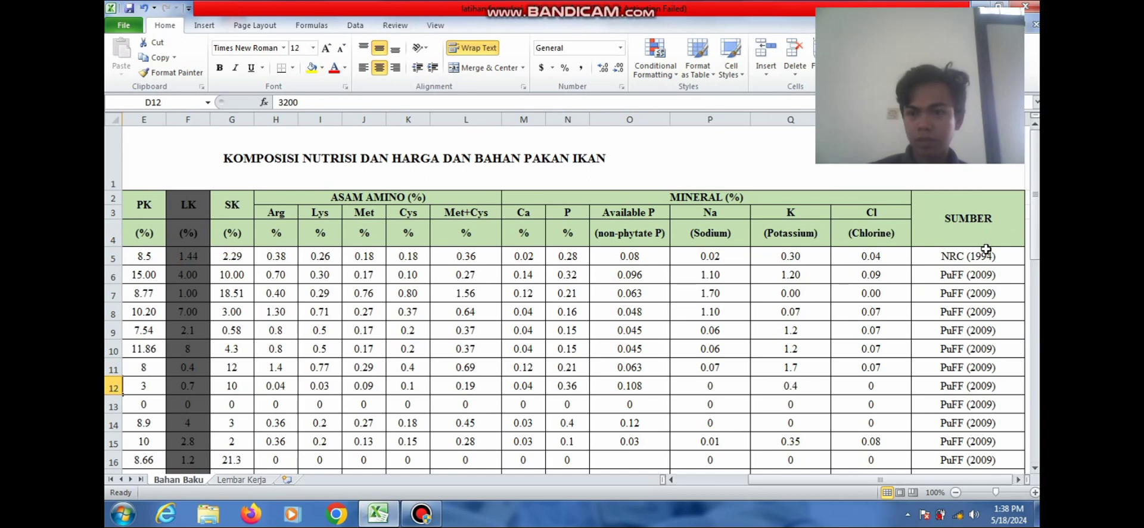
On the Lembar Kerja sheet, add the student's name after the NAMA label in row 2
left_click_drag(1035, 243, 1036, 462)
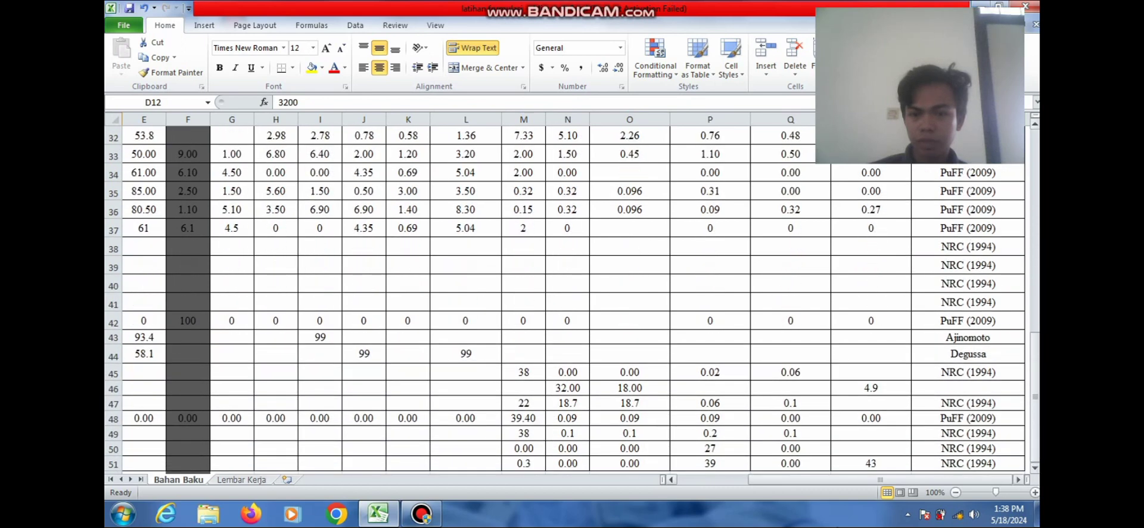
left_click(672, 480)
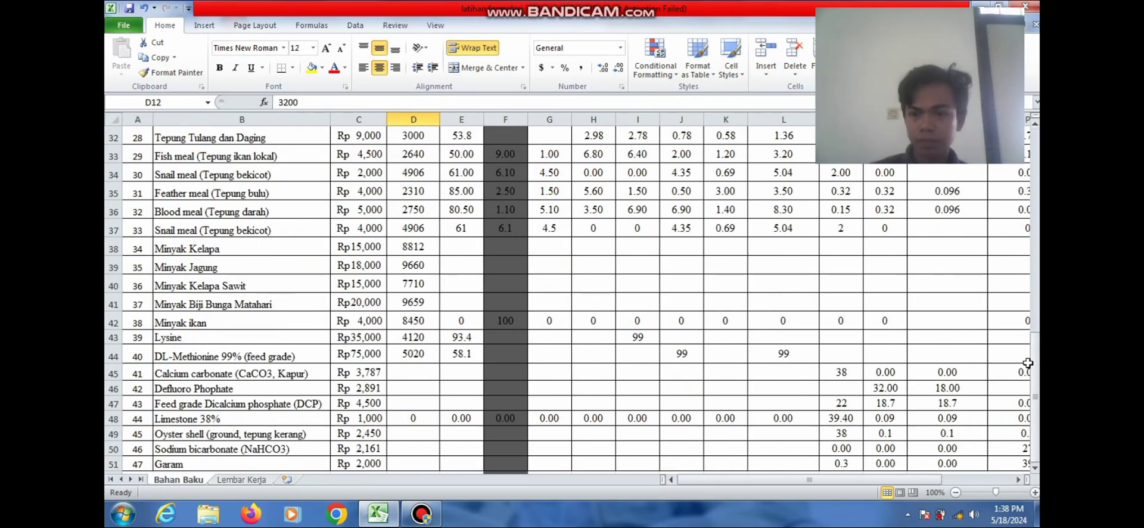
left_click_drag(1029, 370, 1024, 150)
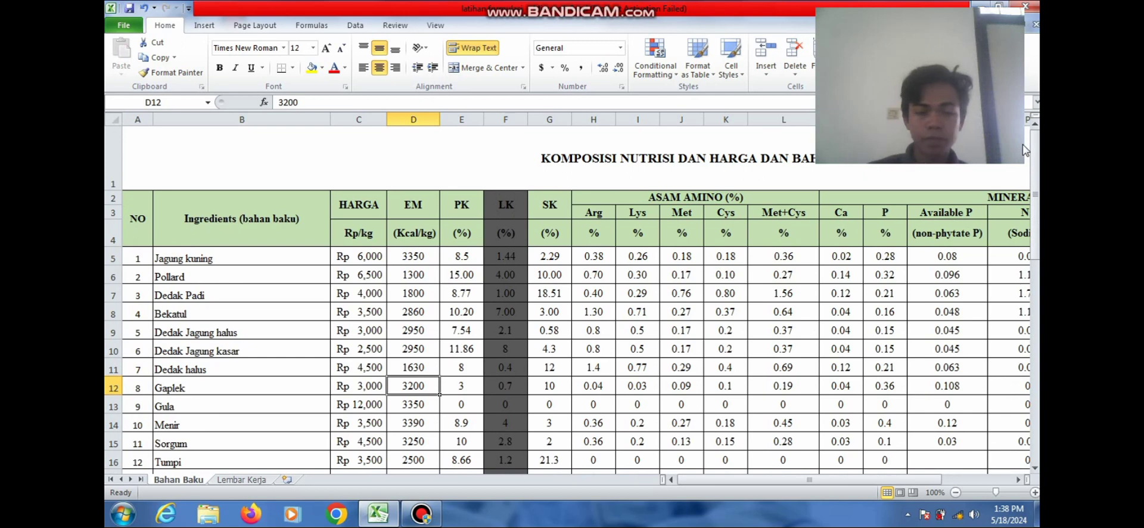
left_click(241, 479)
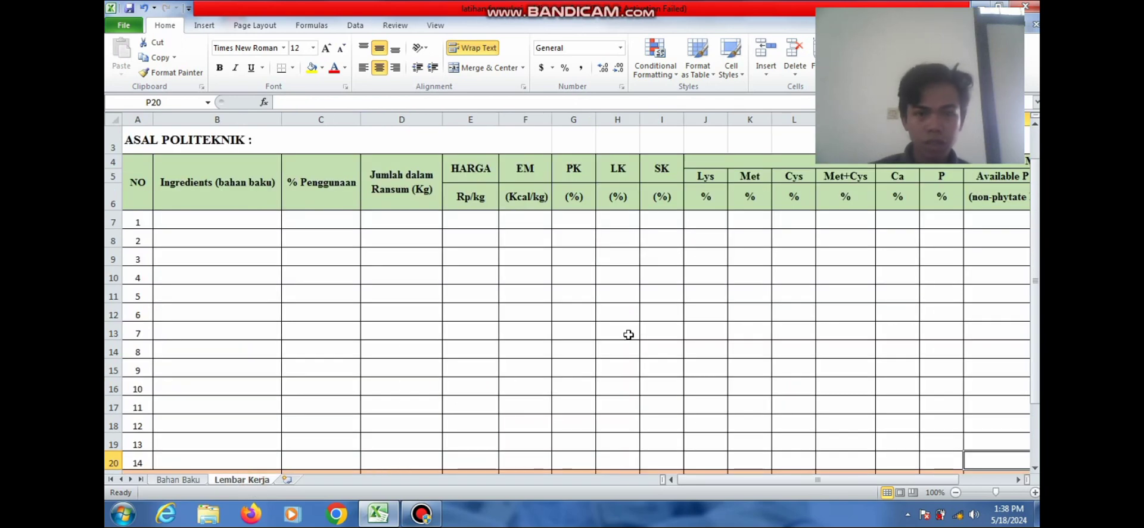
scroll(1035, 307, "up", 1)
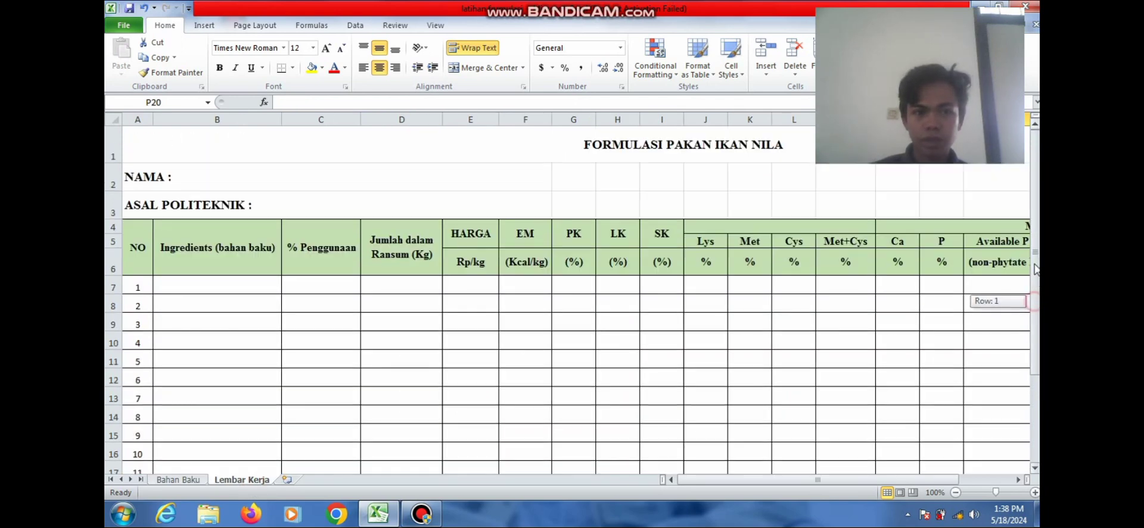
double_click(183, 177)
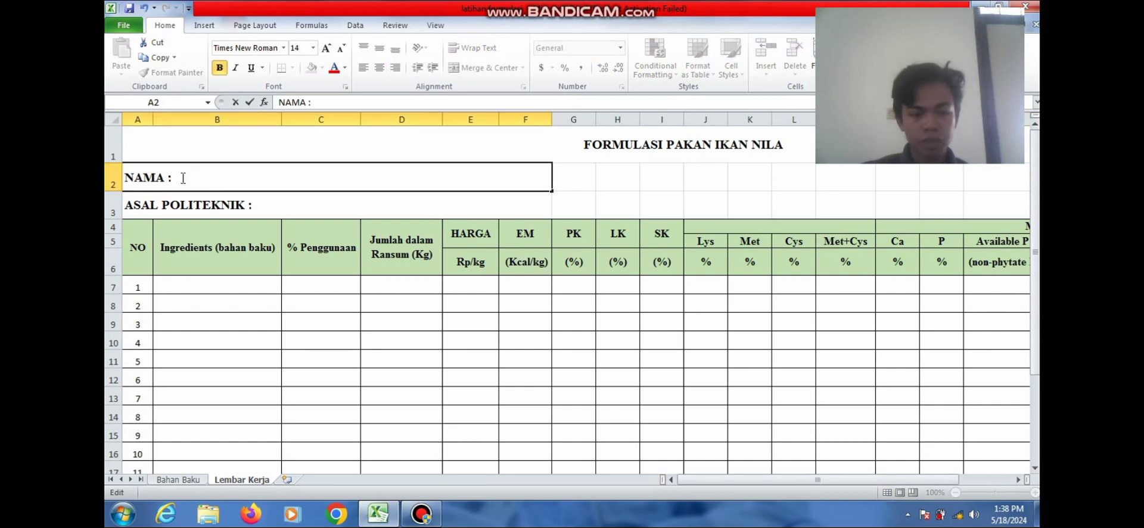
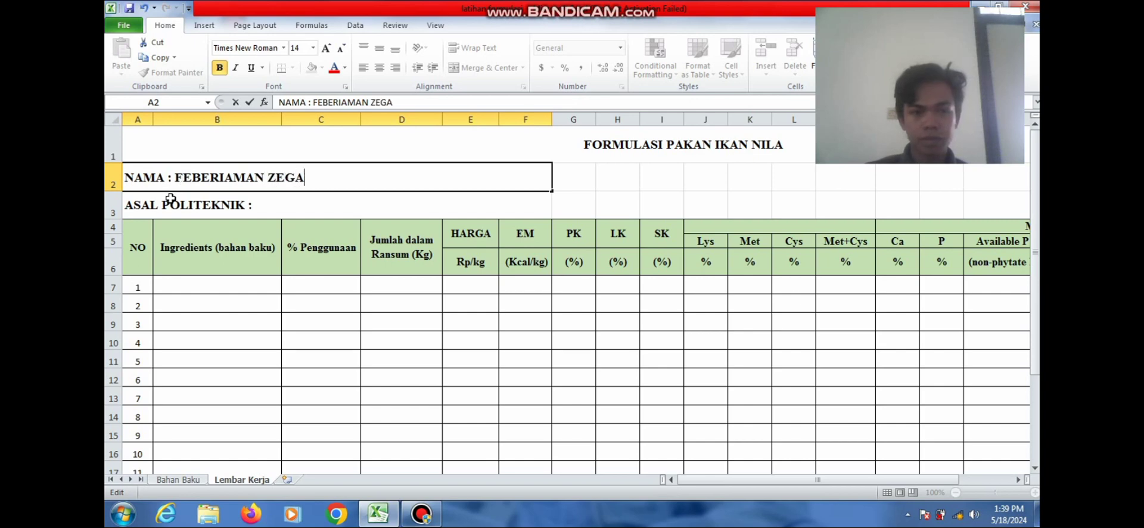
Make row 3 read 'ASAL POLITEKNIK : POLITEKNIK PERTANIAN NEGERI KUPANG'
double_click(274, 202)
type("P")
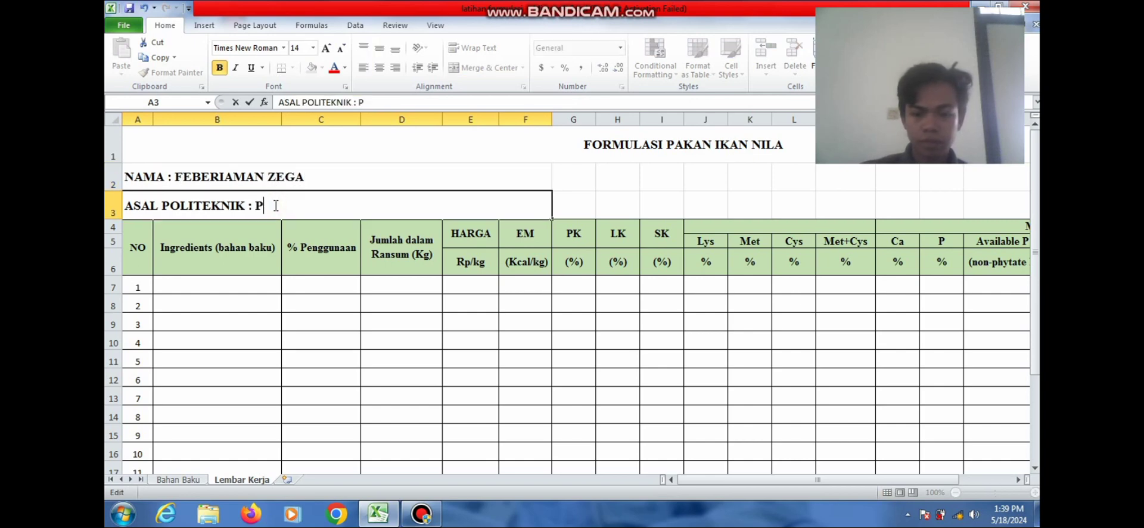
type("OLITEKNIK ")
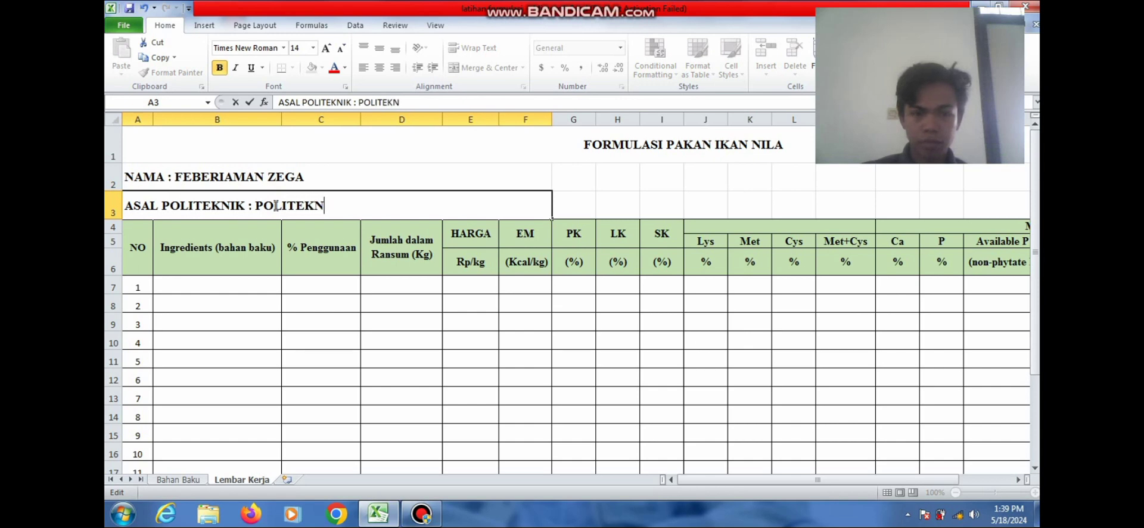
type("PERT")
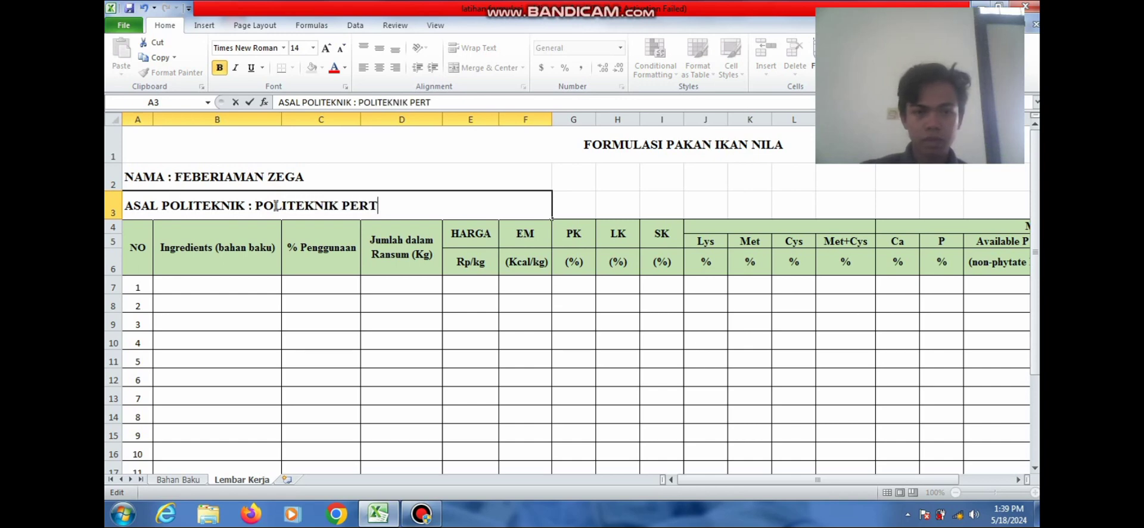
type("ANIAN")
key("BackSpace")
type("A")
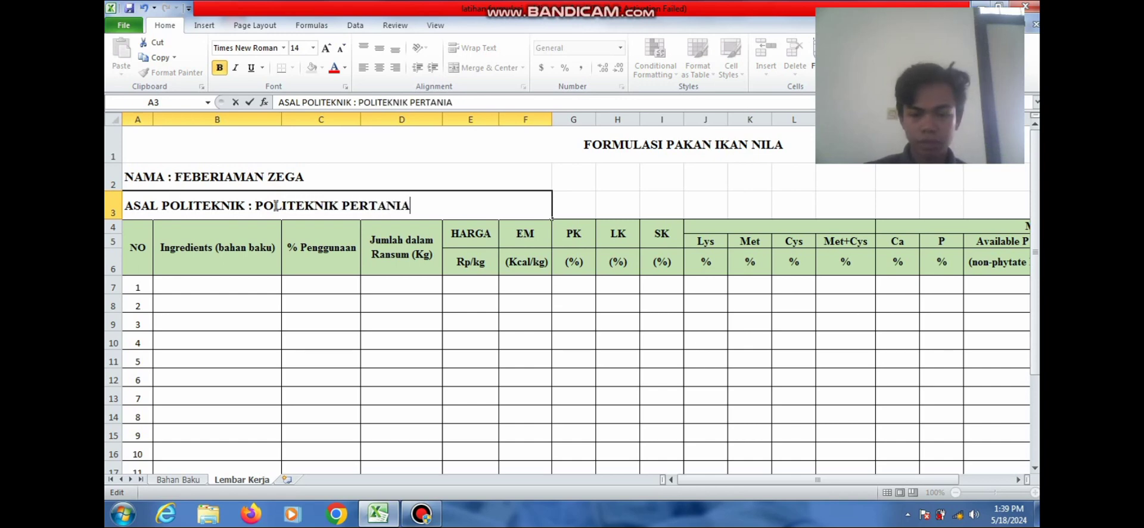
type("N NEGE")
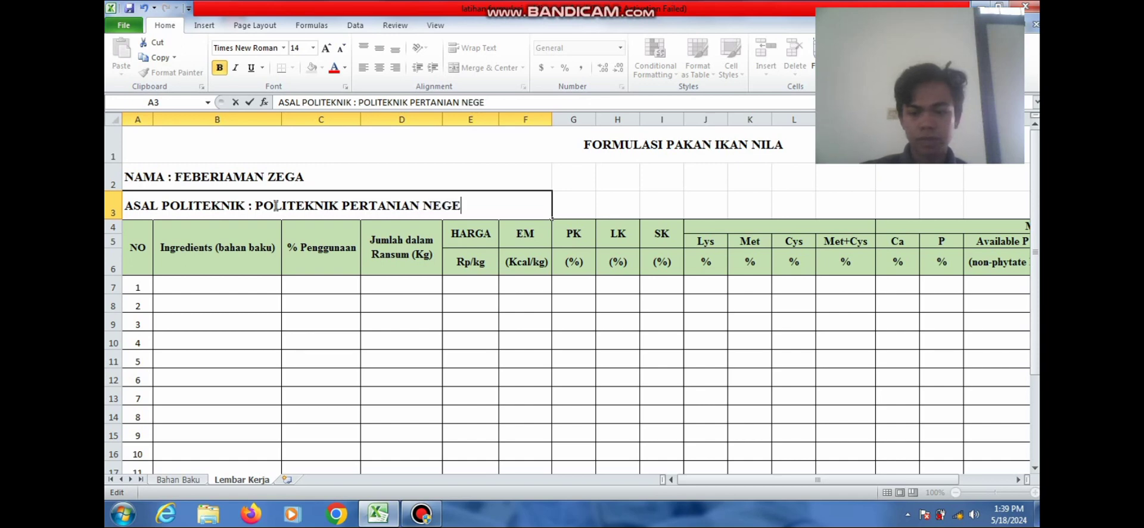
type("IRI KUPANG")
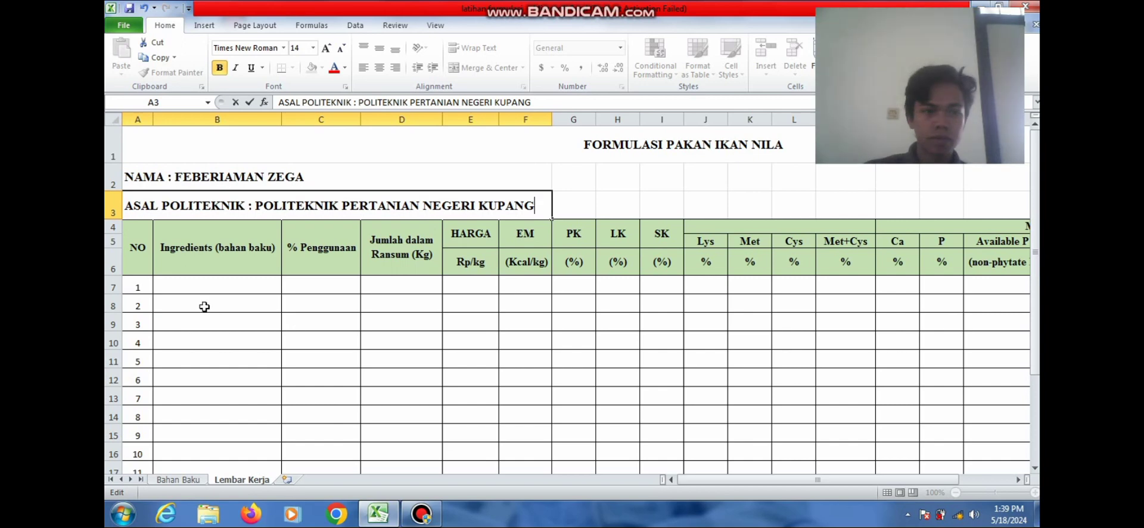
left_click(196, 289)
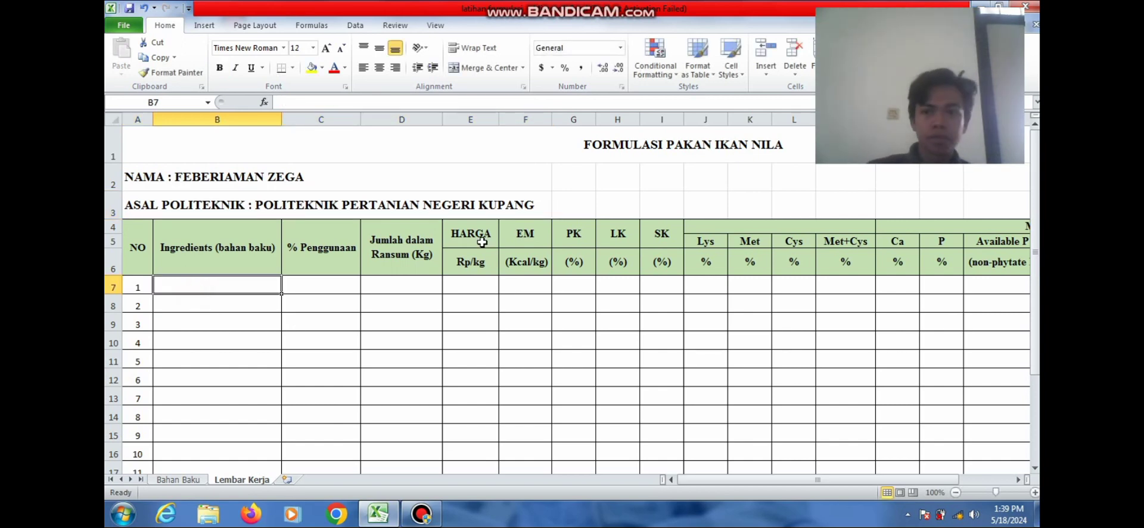
Leave the Lembar Kerja title and table and return to the Bahan Baku ingredient table
left_click(661, 154)
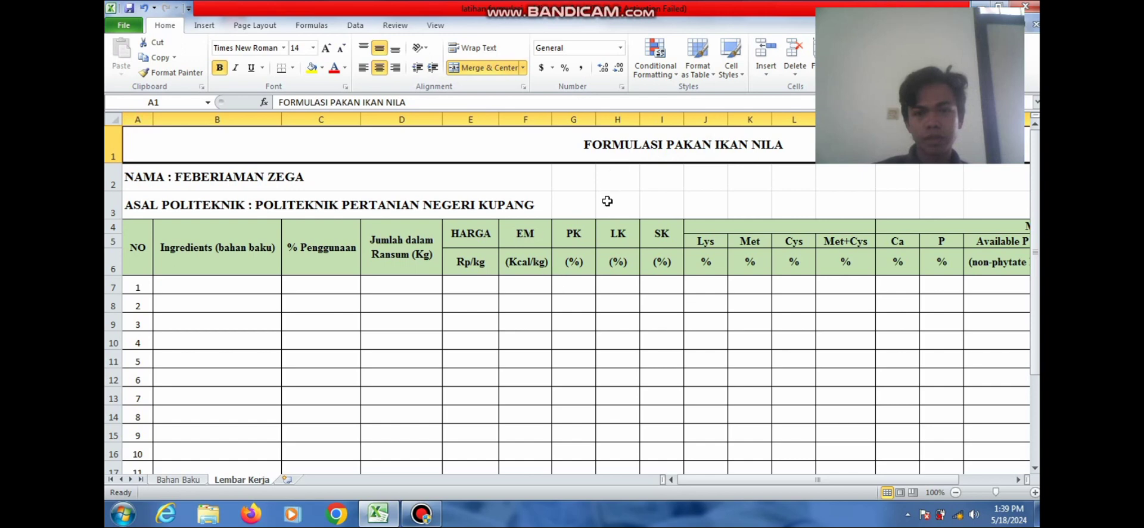
left_click(191, 290)
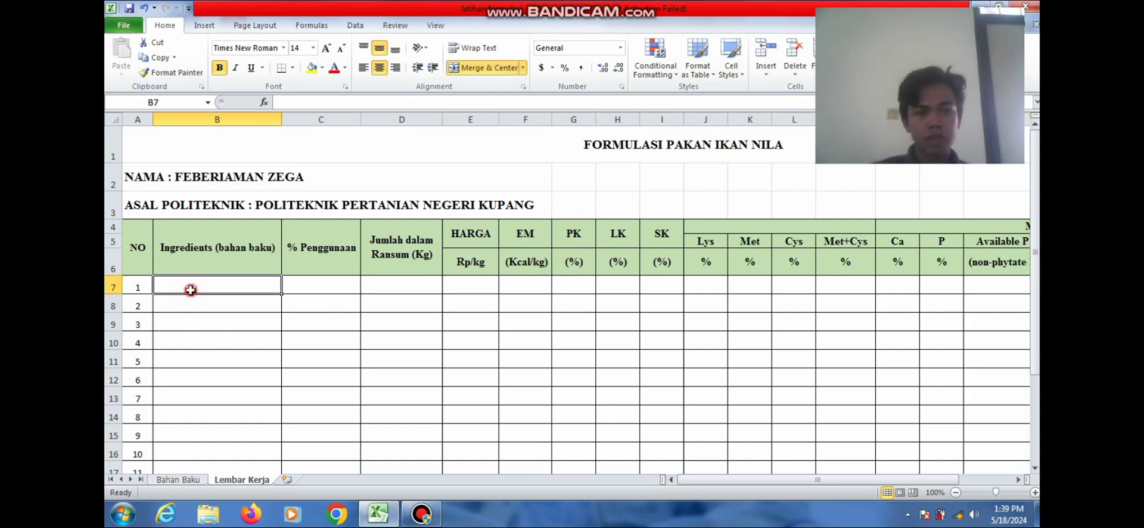
left_click_drag(1036, 281, 1037, 294)
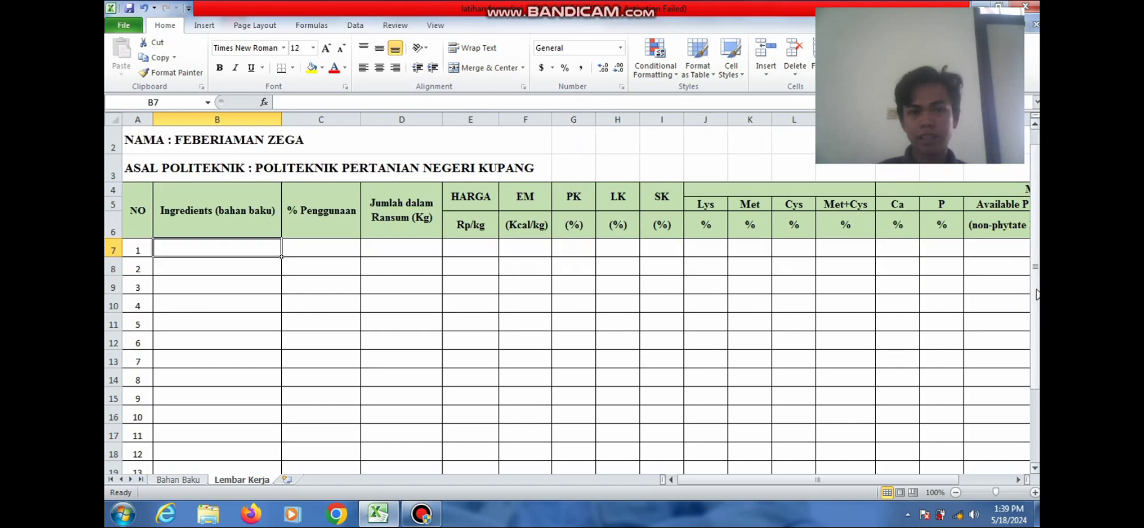
left_click(179, 479)
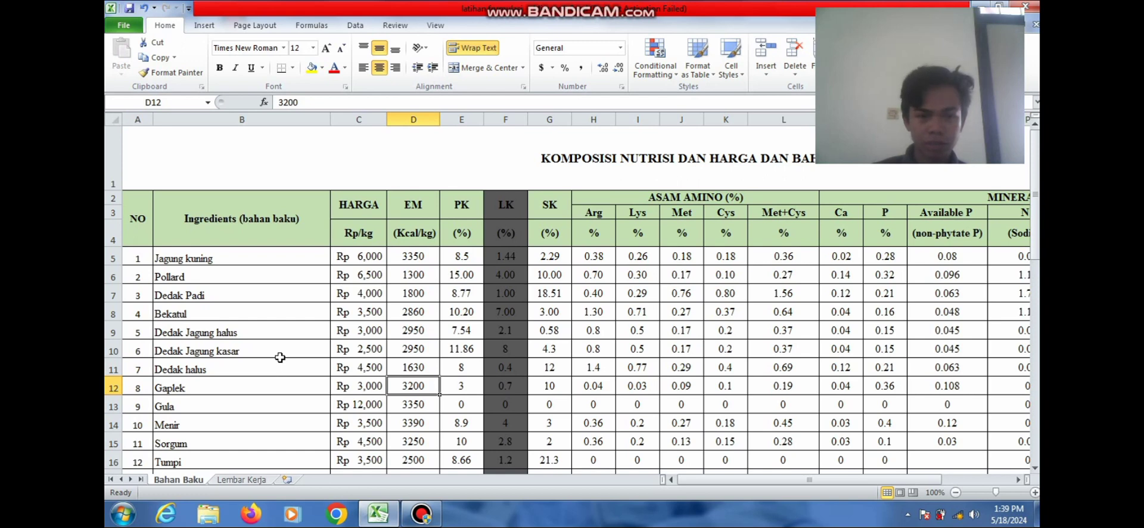
Shade the Jagung kuning ingredient row yellow
left_click(261, 258)
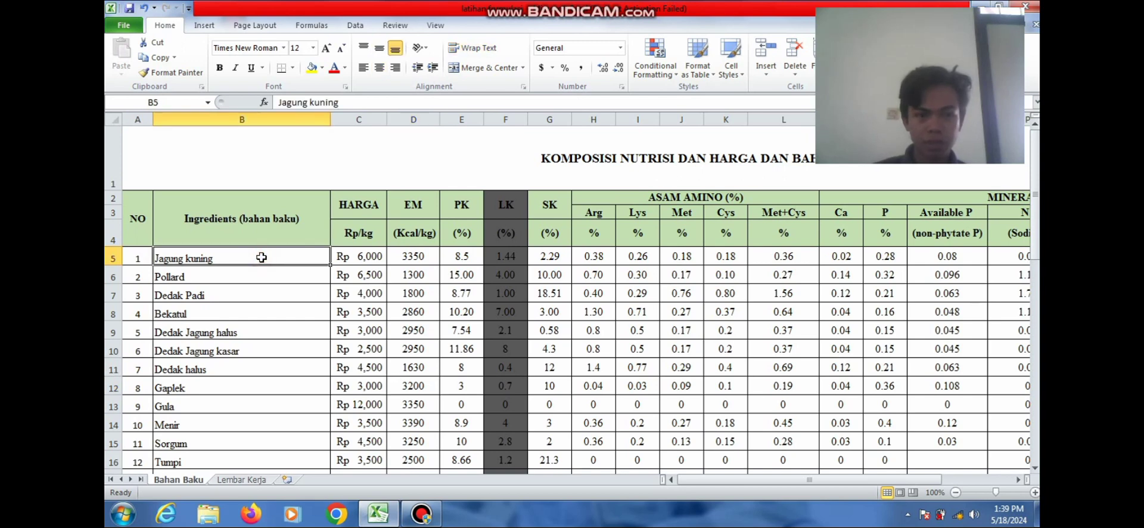
left_click(113, 258)
left_click_drag(113, 258, 284, 262)
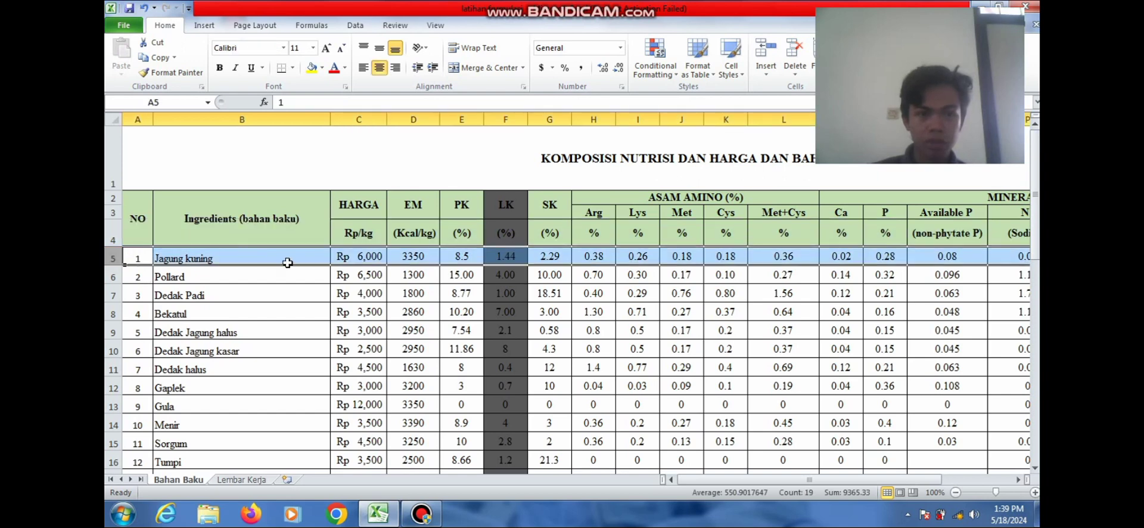
left_click(322, 67)
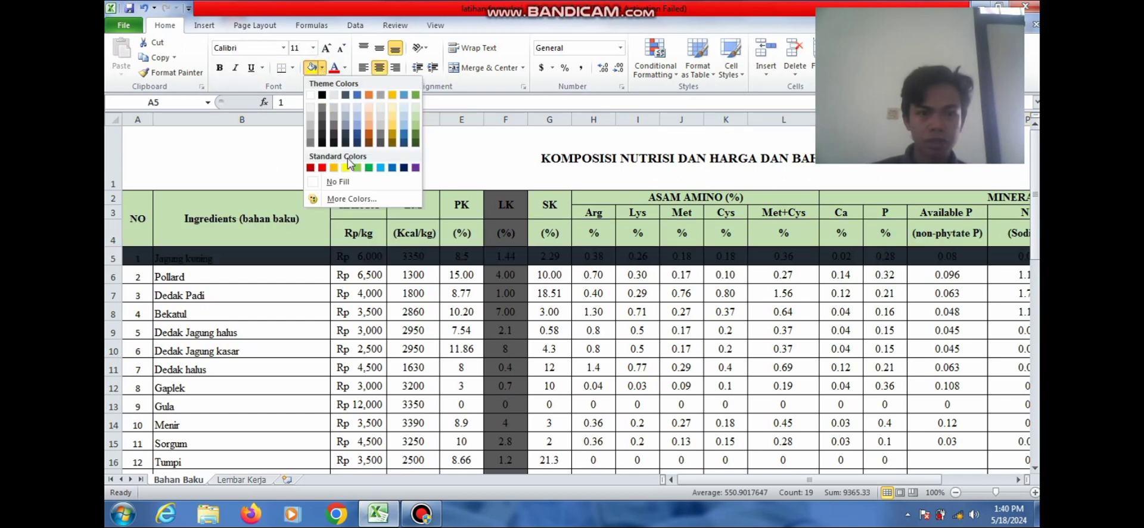
left_click(345, 169)
left_click(403, 332)
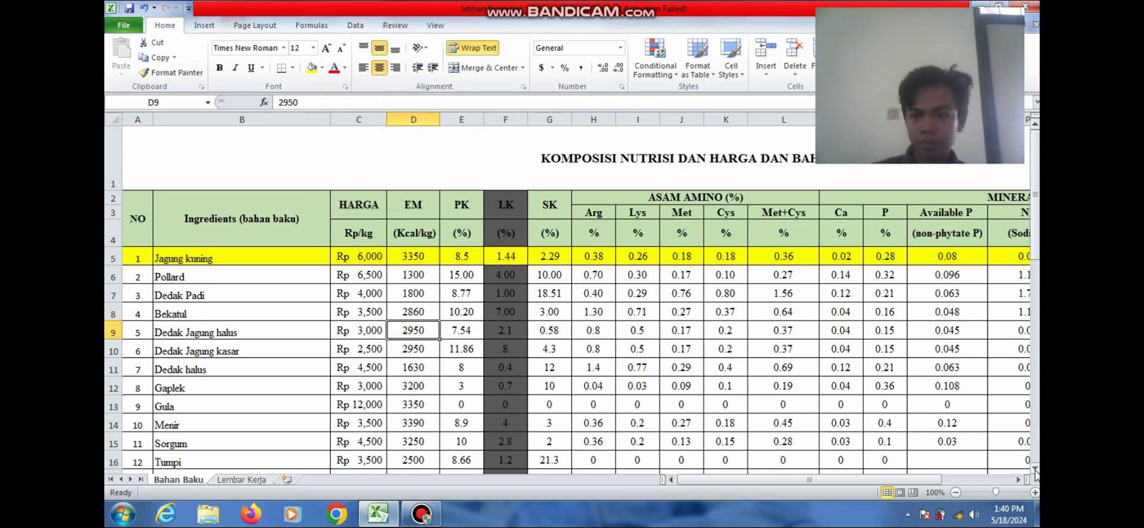
scroll(1036, 471, "down", 1)
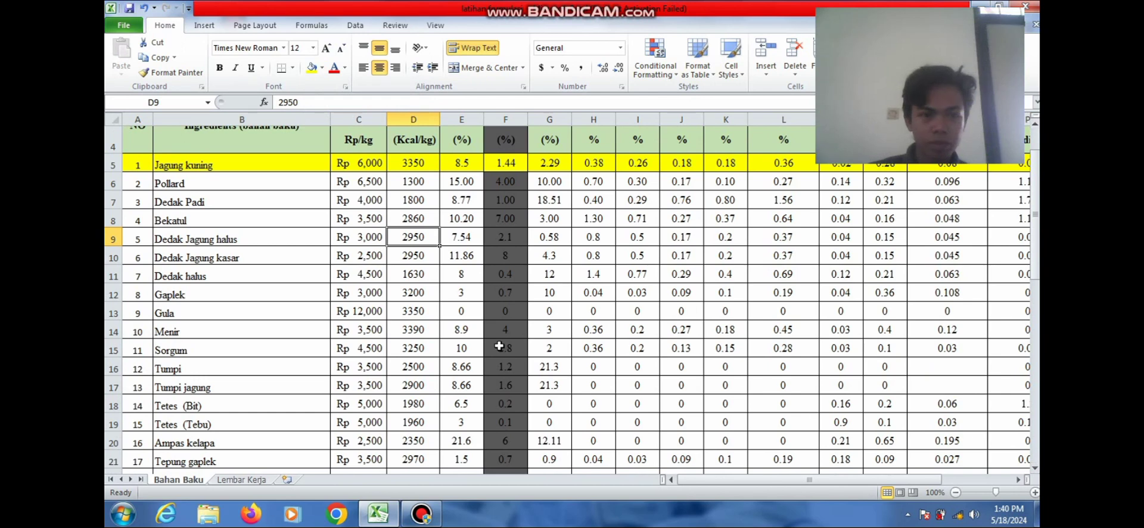
Shade the Gaplek ingredient row orange
left_click(107, 294)
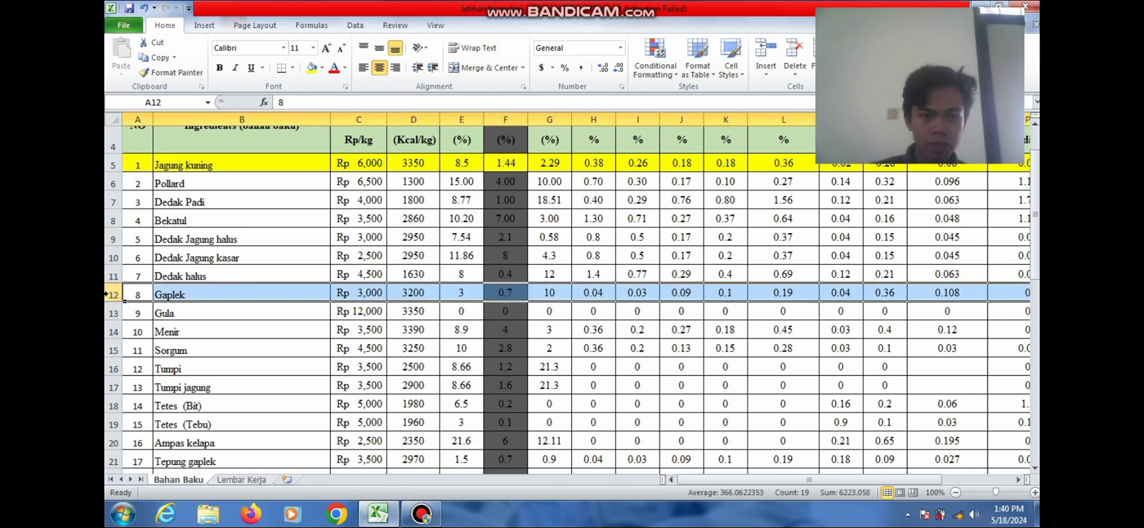
left_click(322, 68)
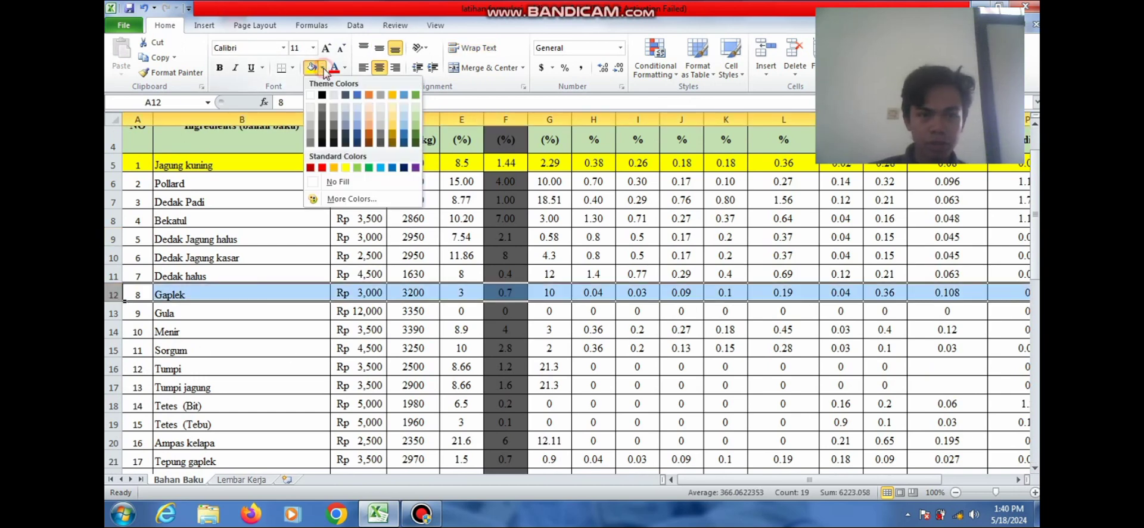
left_click(335, 168)
left_click(316, 242)
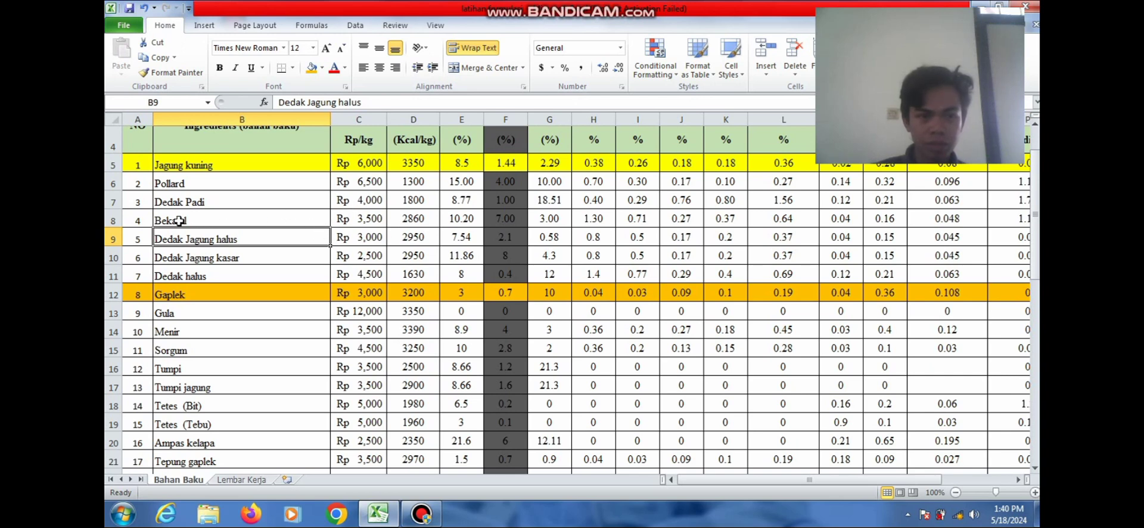
Shade the Bekatul row (row 8) light orange
left_click(113, 221)
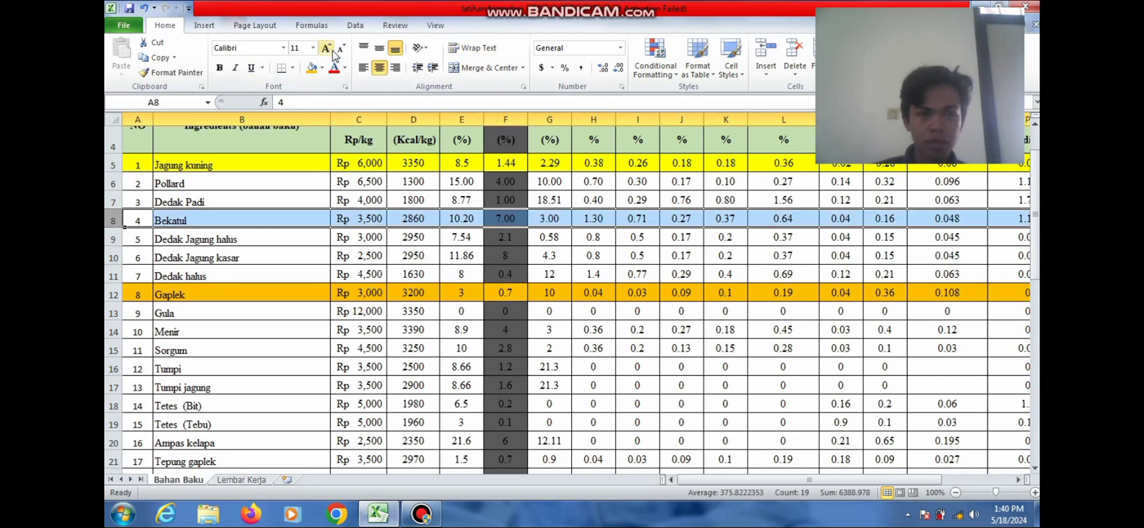
left_click(322, 68)
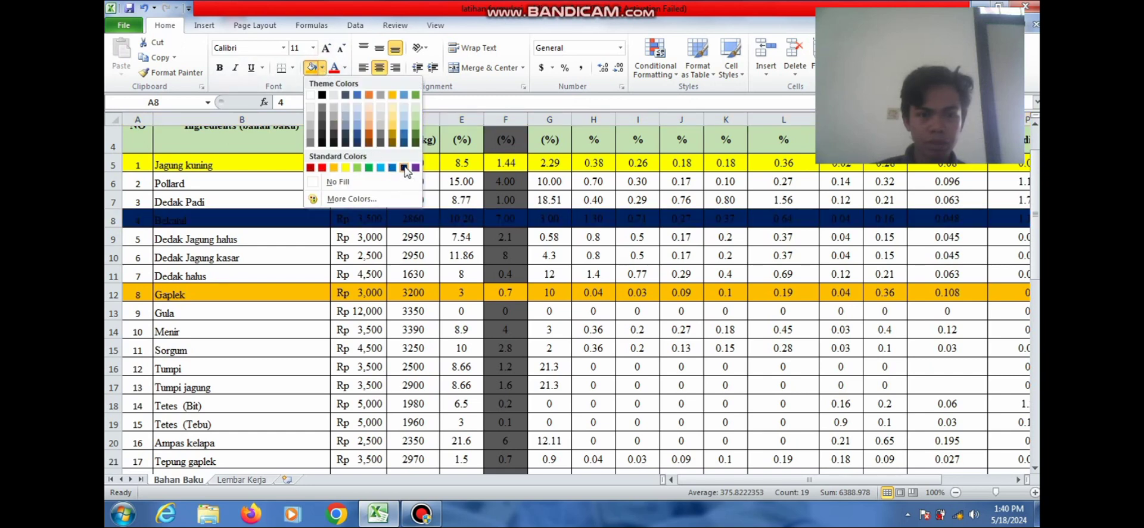
left_click(370, 123)
left_click(390, 334)
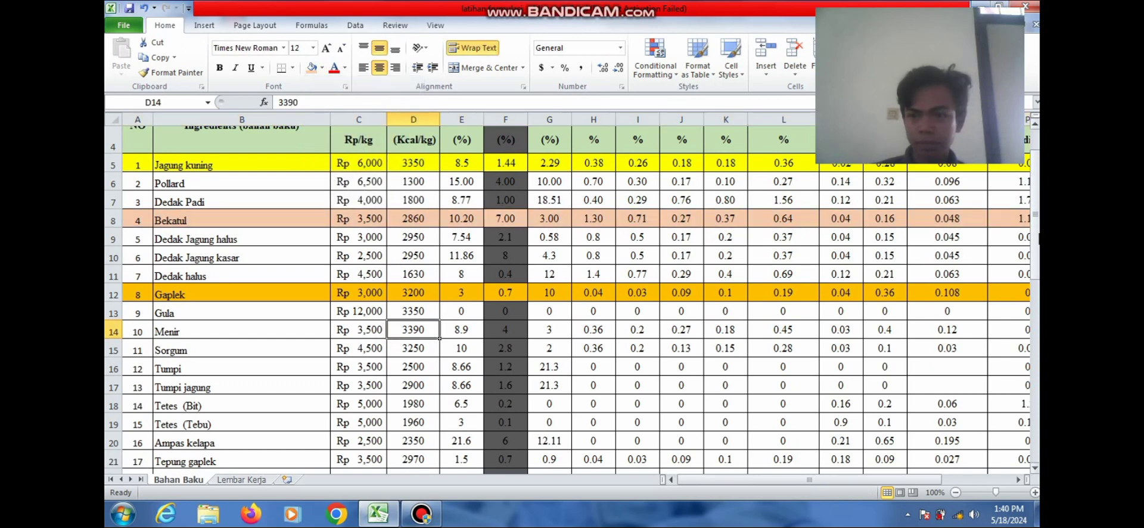
left_click_drag(1038, 238, 1037, 250)
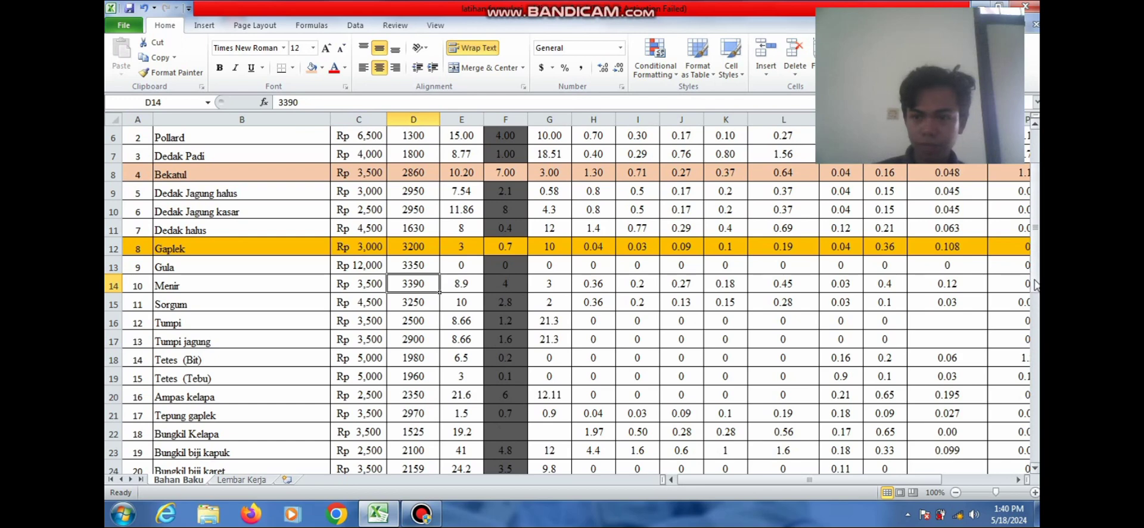
left_click_drag(1037, 289, 1036, 298)
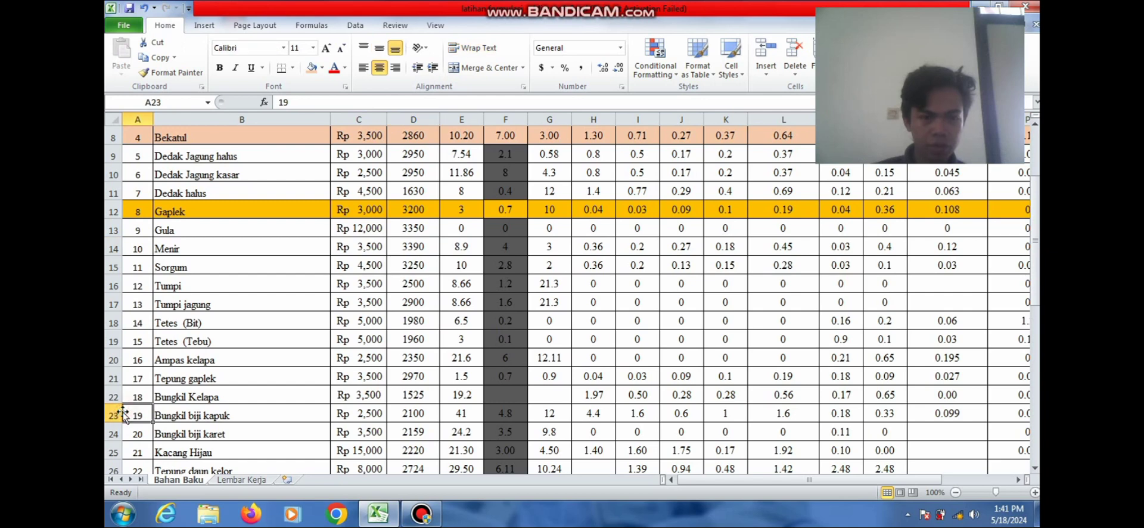
Fill the Bungkil biji kapuk row (23) light blue and the Dedak Jagung kasar row (10) light orange
left_click(113, 413)
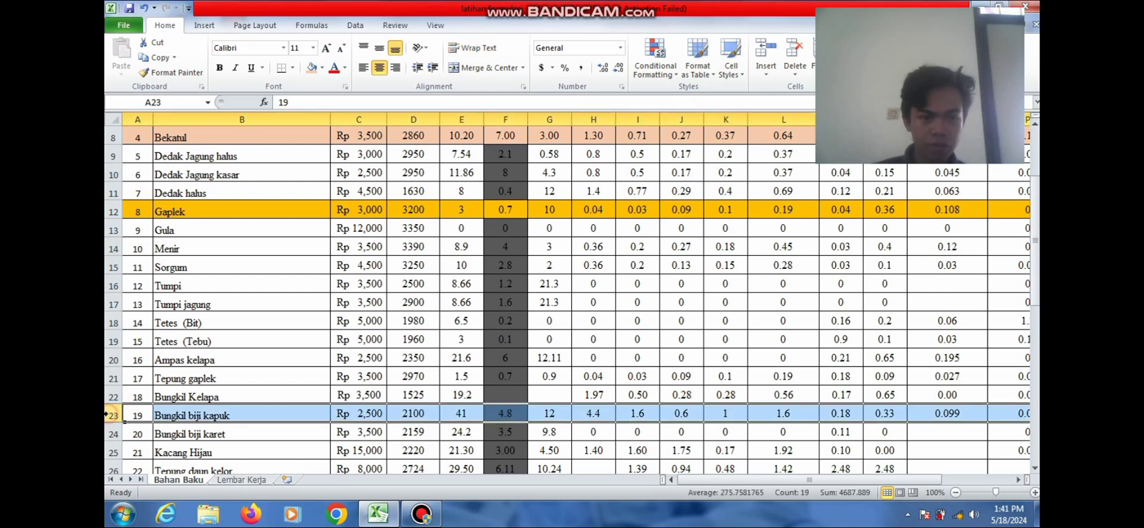
left_click(321, 67)
left_click(357, 123)
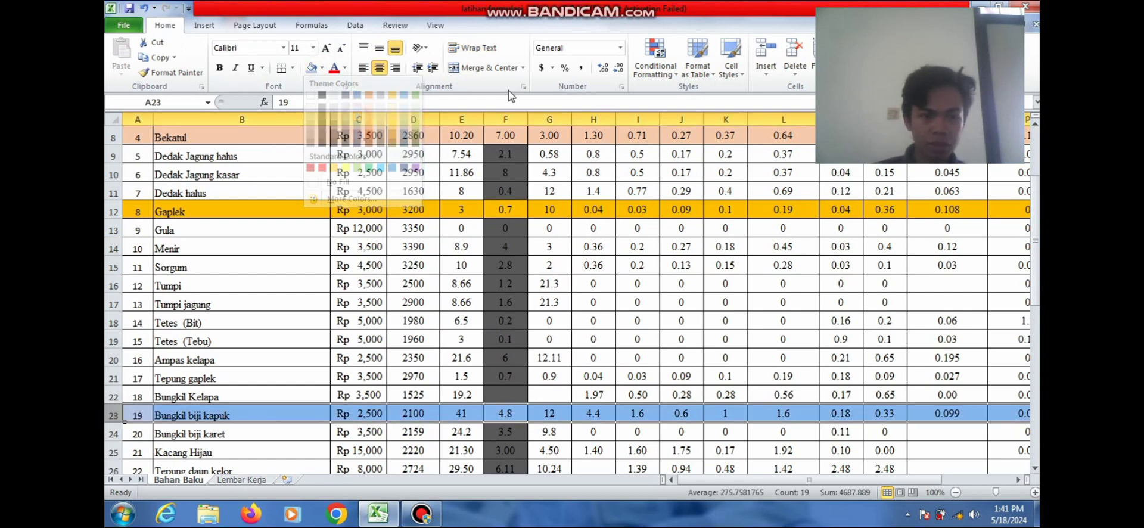
left_click(461, 265)
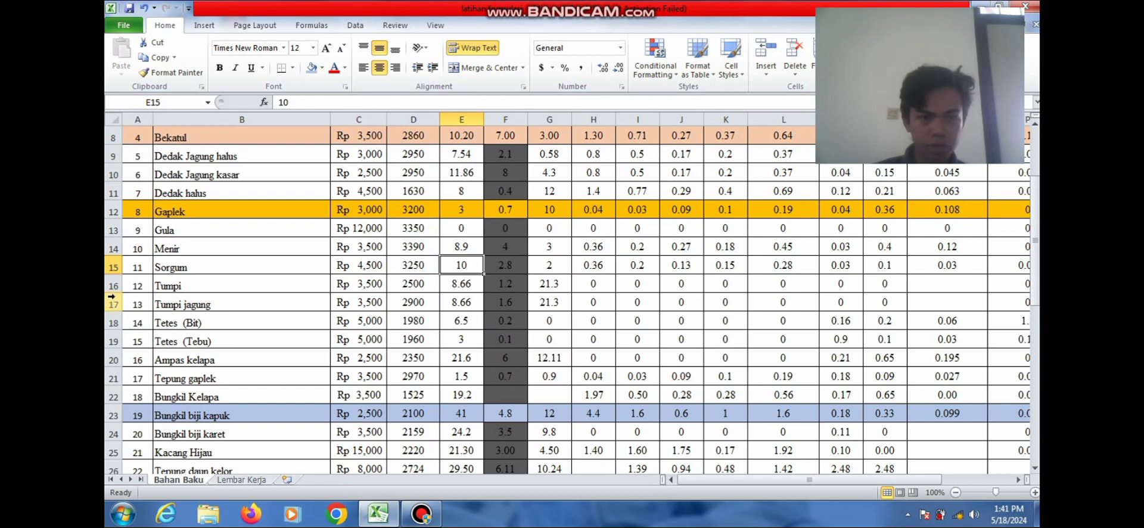
left_click(107, 173)
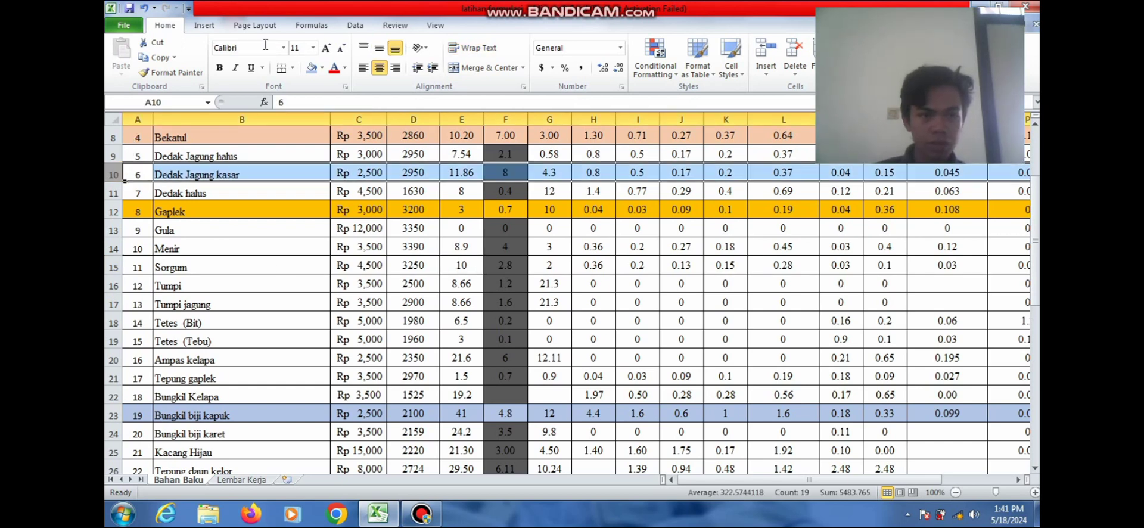
left_click(321, 68)
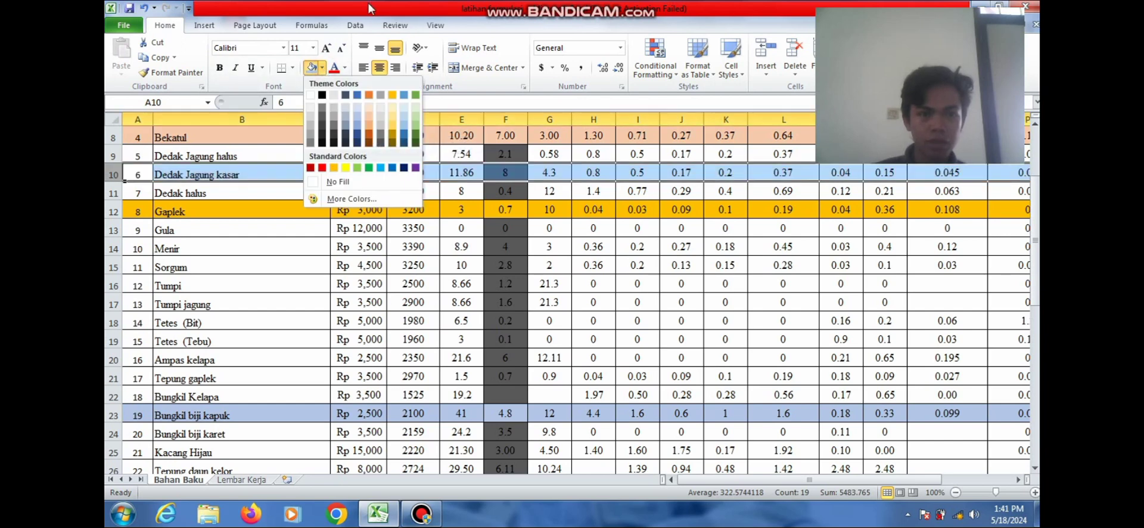
left_click(380, 118)
left_click(594, 329)
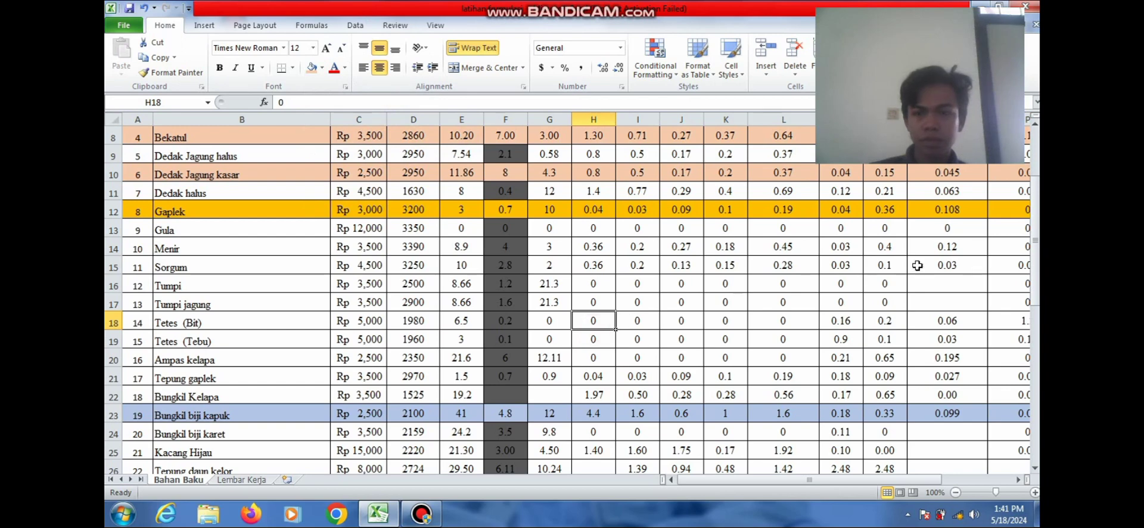
left_click_drag(1037, 253, 1035, 302)
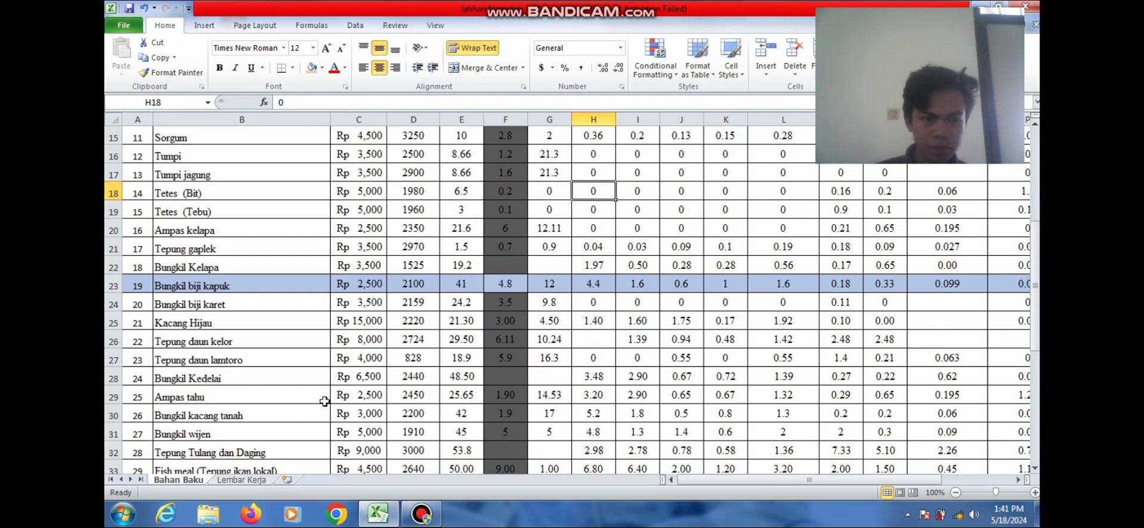
Fill the Ampas tahu row (29) light grey and the Snail meal row (34) grey
left_click(110, 396)
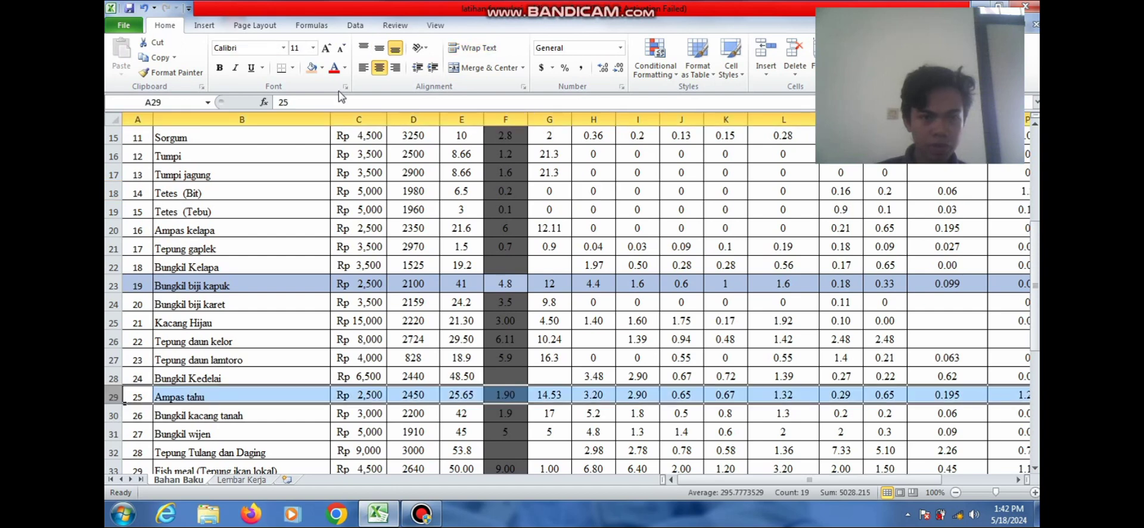
left_click(322, 68)
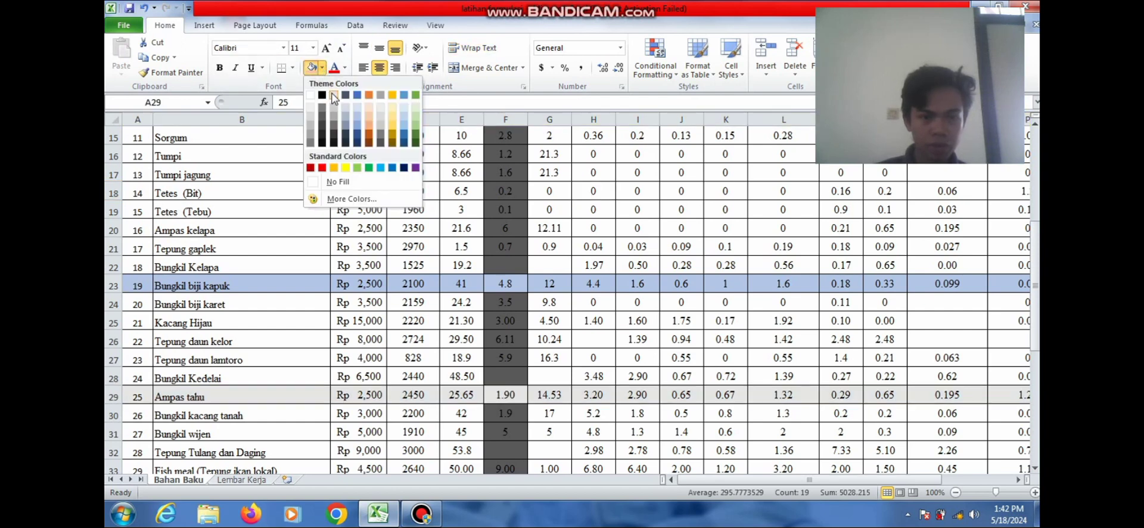
left_click(334, 97)
left_click(519, 360)
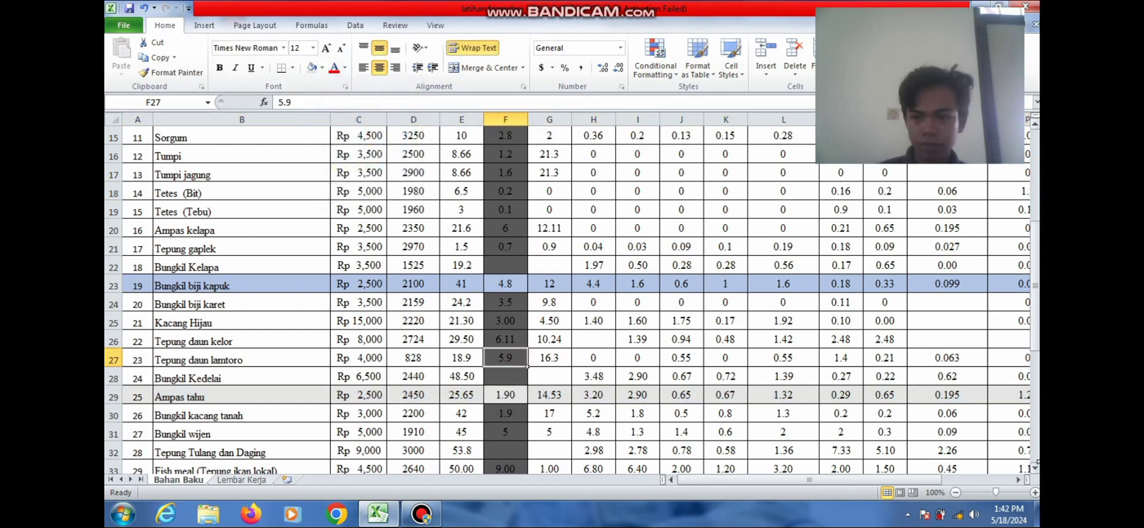
left_click(1035, 469)
left_click(1035, 468)
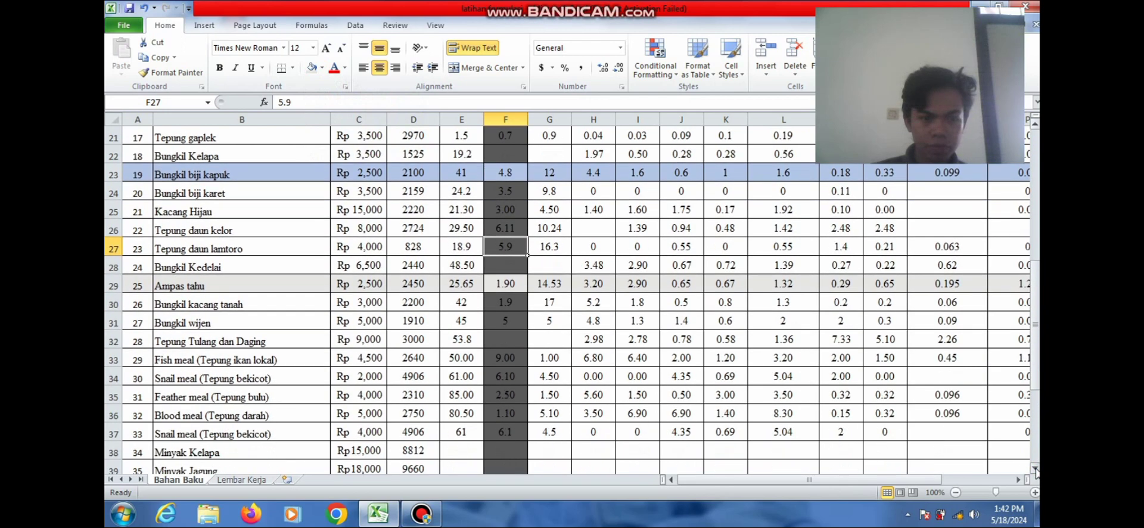
left_click(1035, 469)
left_click(1034, 468)
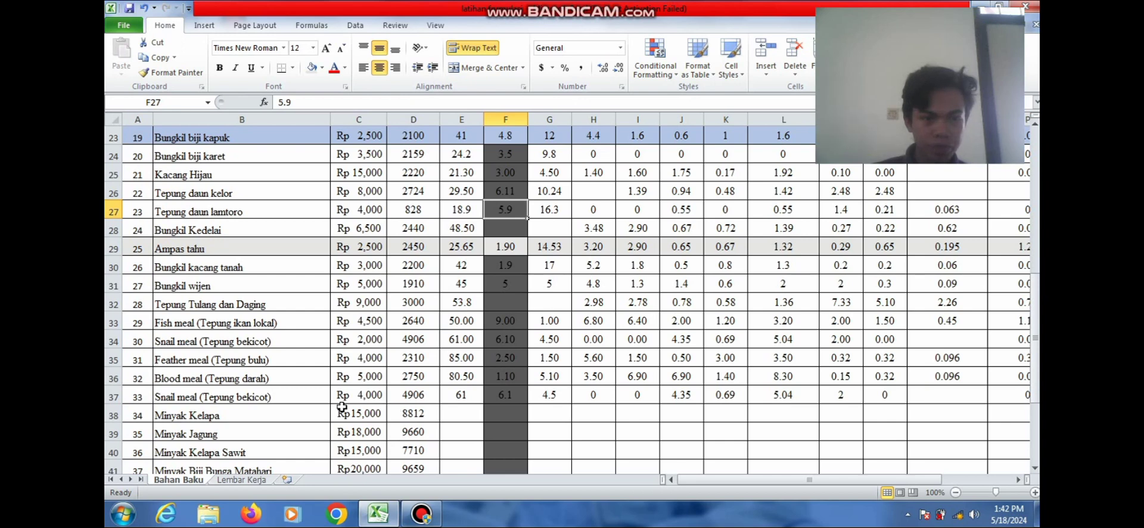
left_click(110, 341)
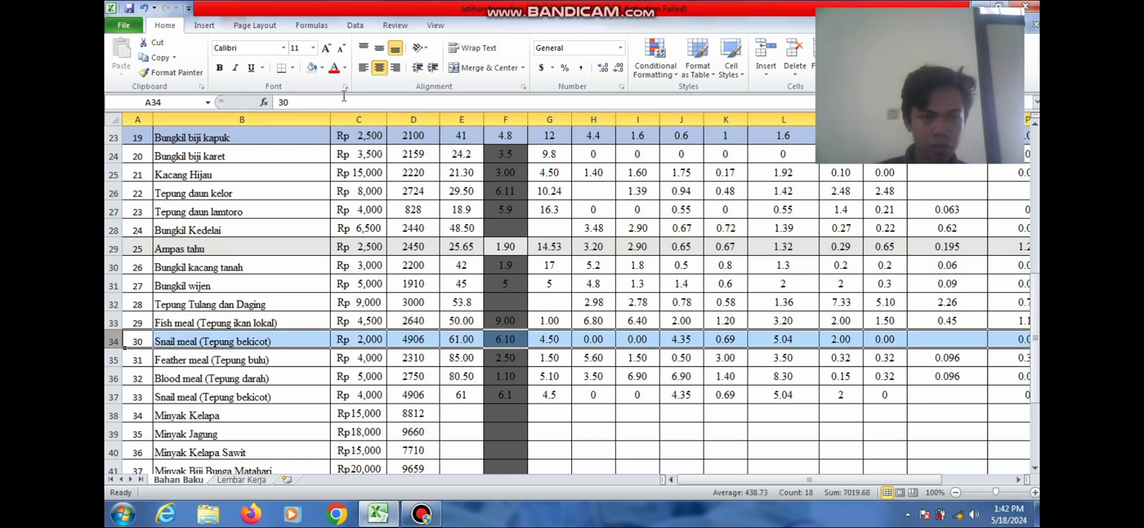
left_click(322, 69)
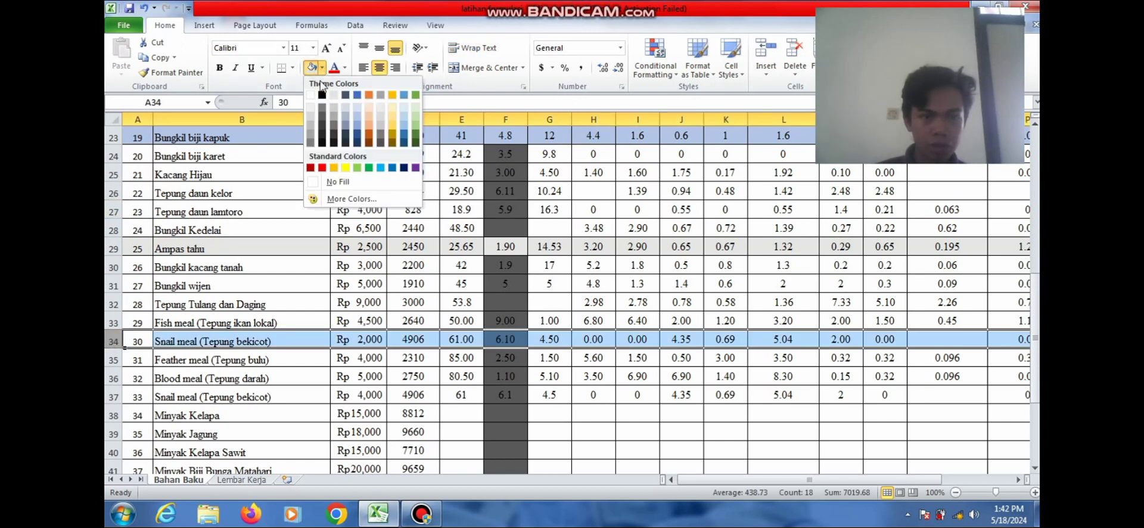
left_click(312, 120)
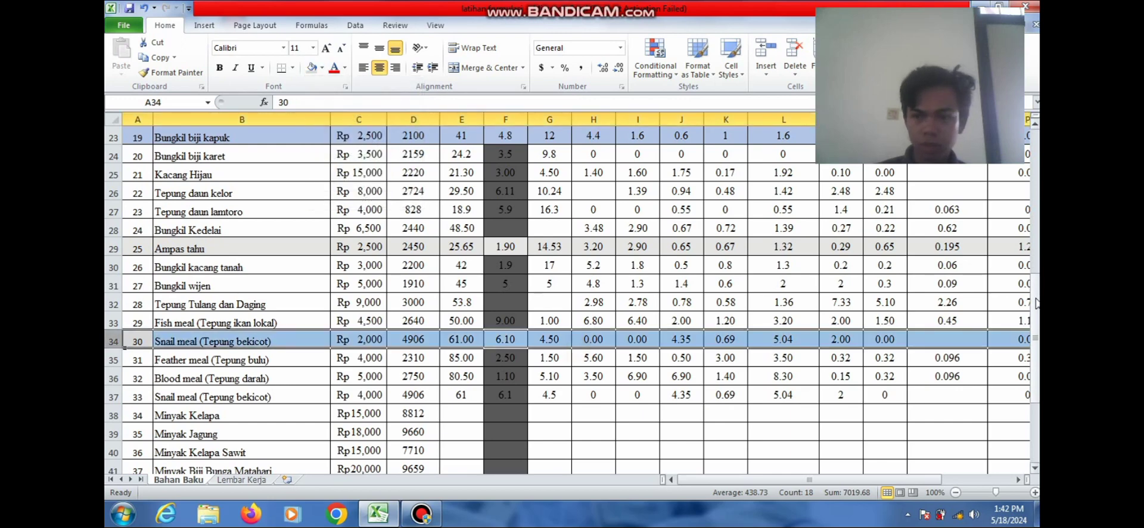
left_click_drag(1037, 304, 1035, 351)
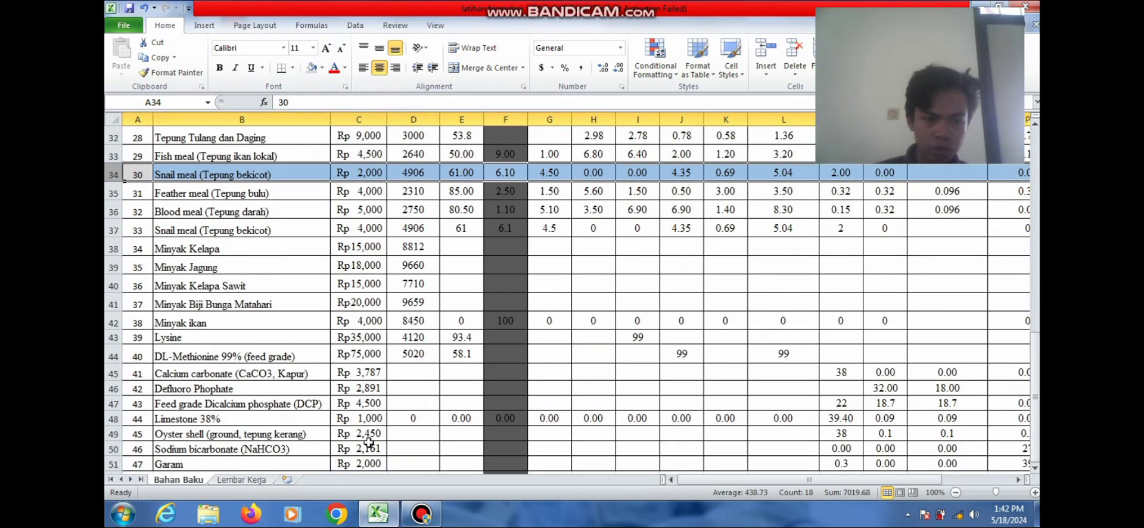
Fill the DCP row (47) light grey, Garam (51) light orange and Minyak ikan (42) blue-grey
left_click(111, 404)
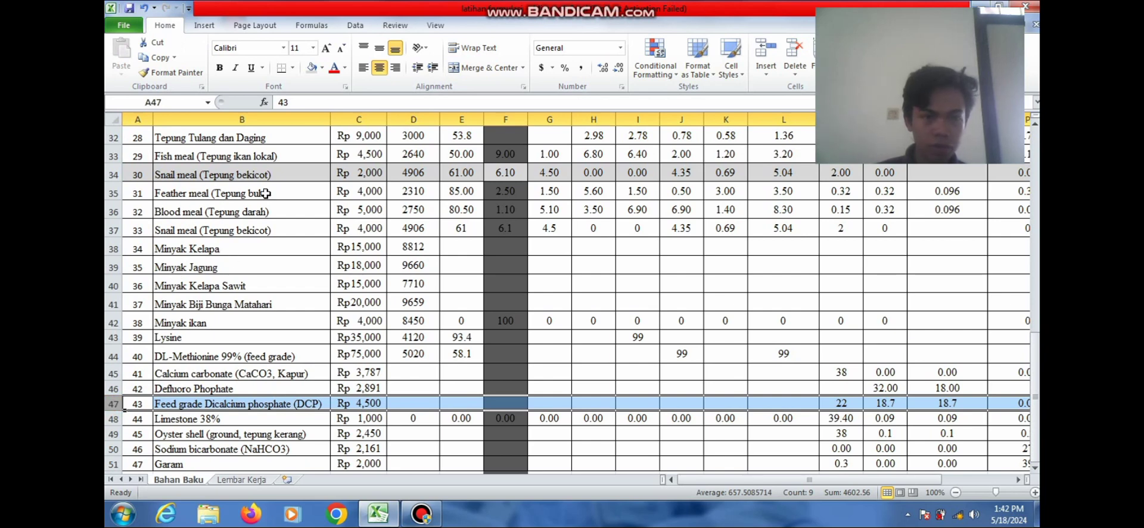
left_click(322, 67)
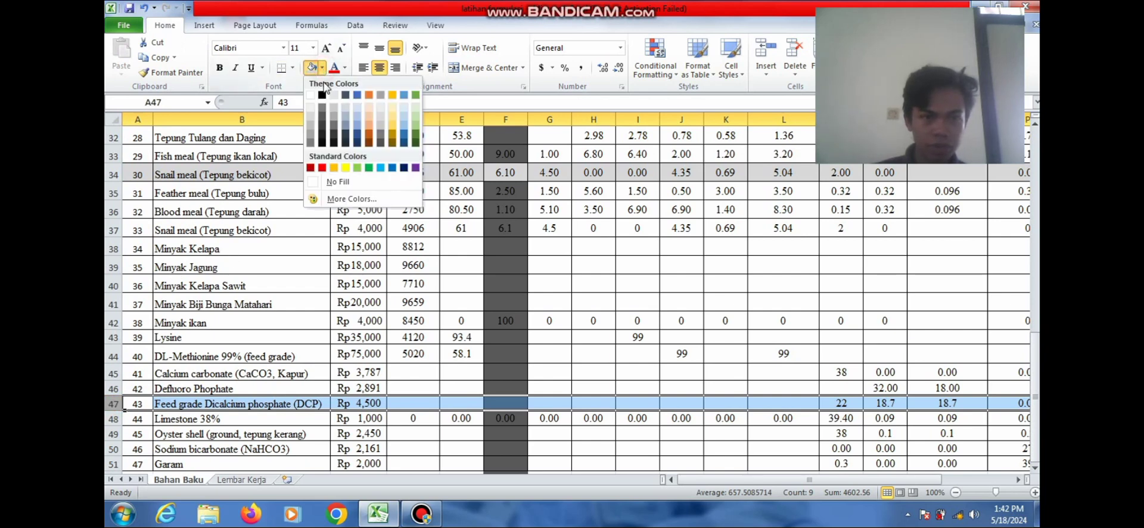
left_click(334, 96)
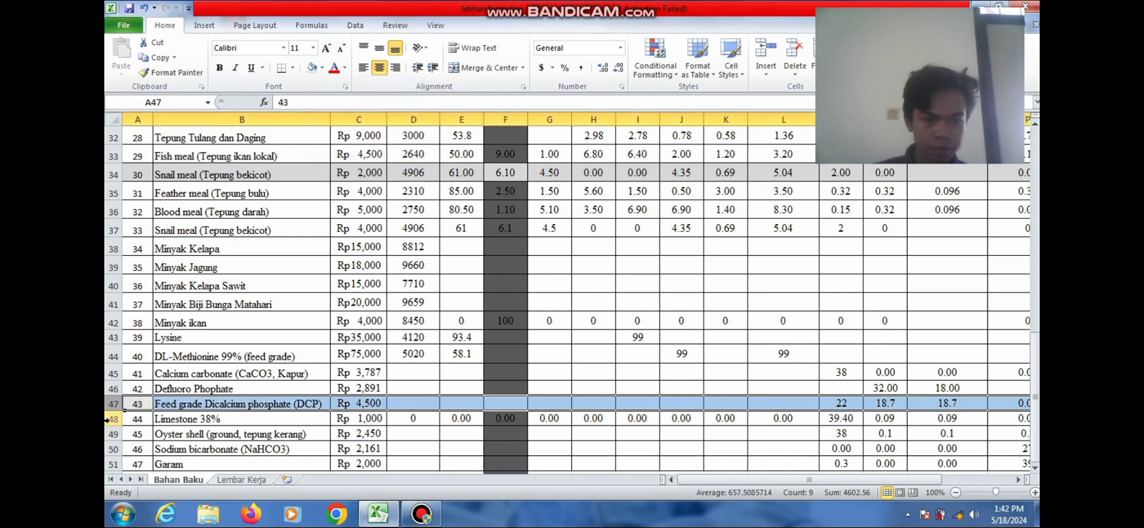
left_click(113, 463)
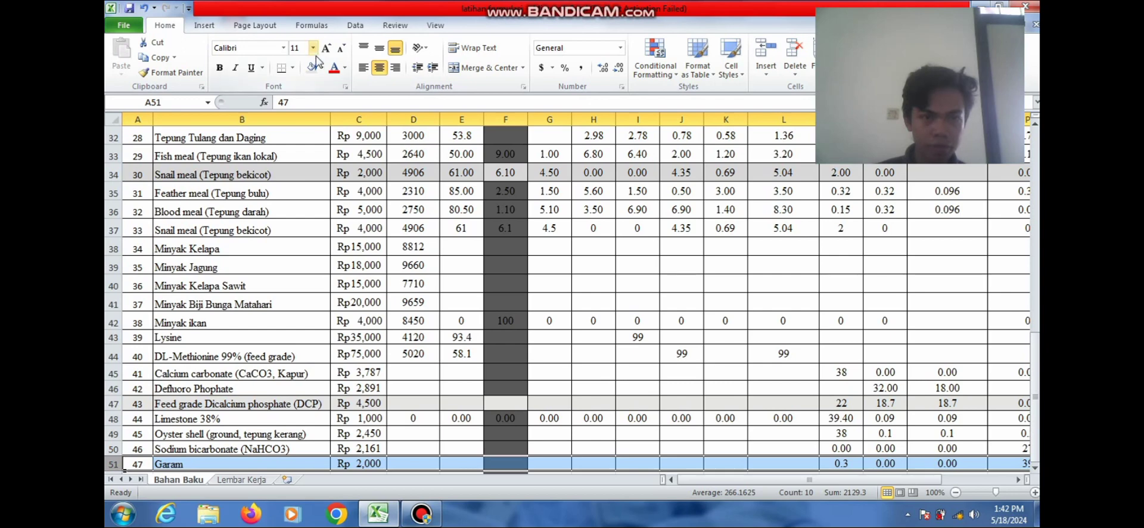
left_click(322, 67)
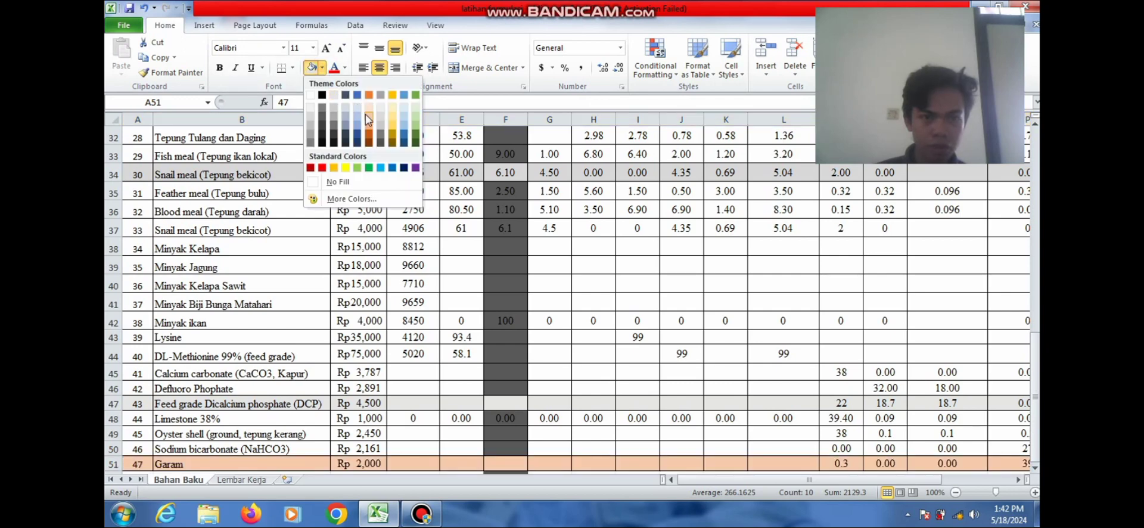
left_click(333, 96)
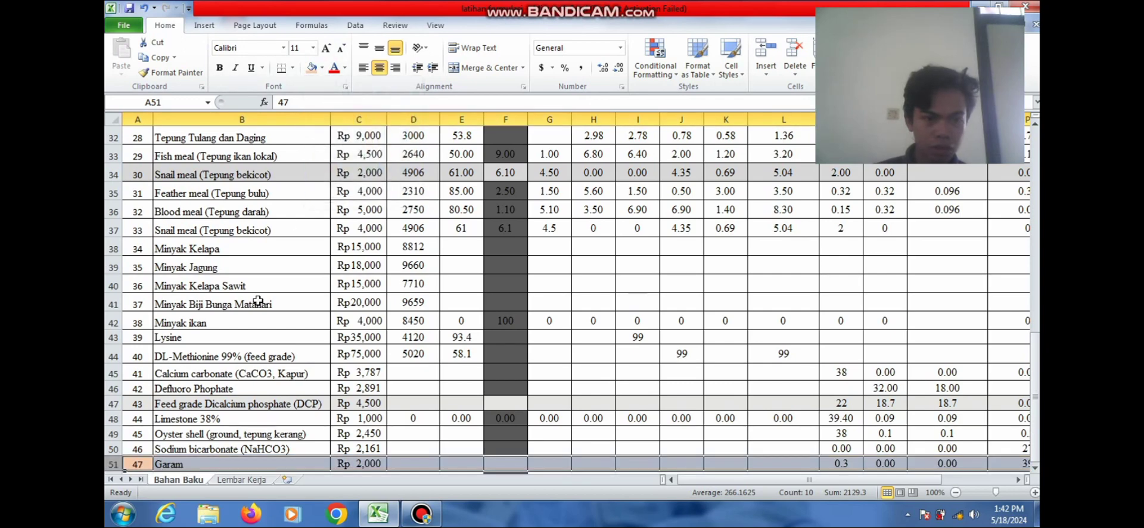
left_click(246, 337)
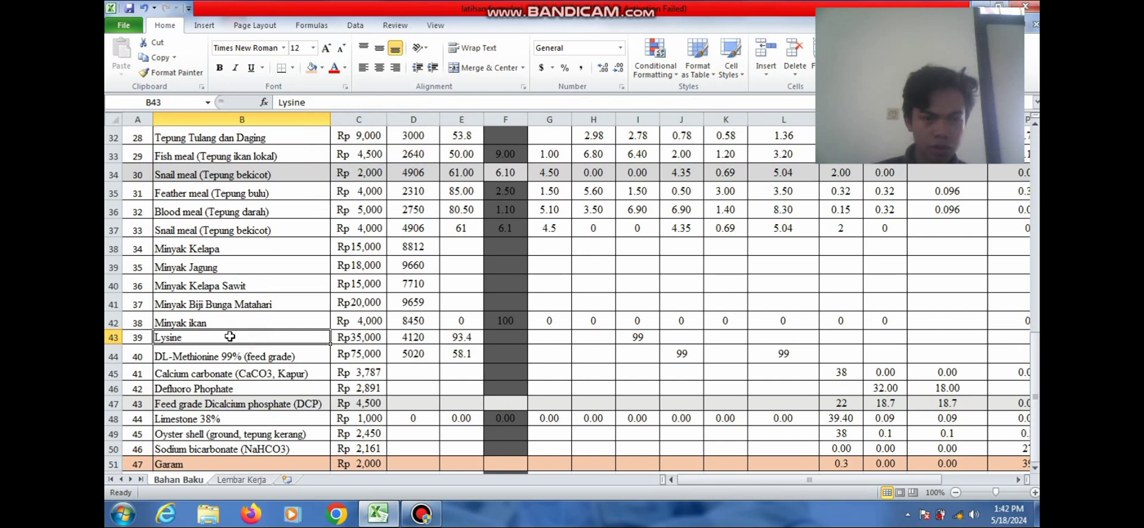
left_click(229, 327)
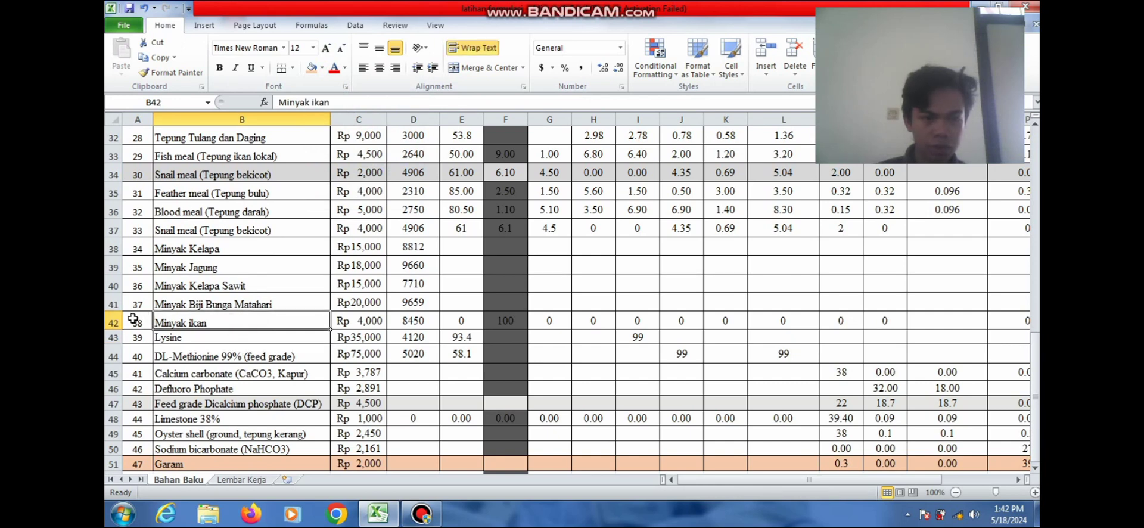
left_click(110, 322)
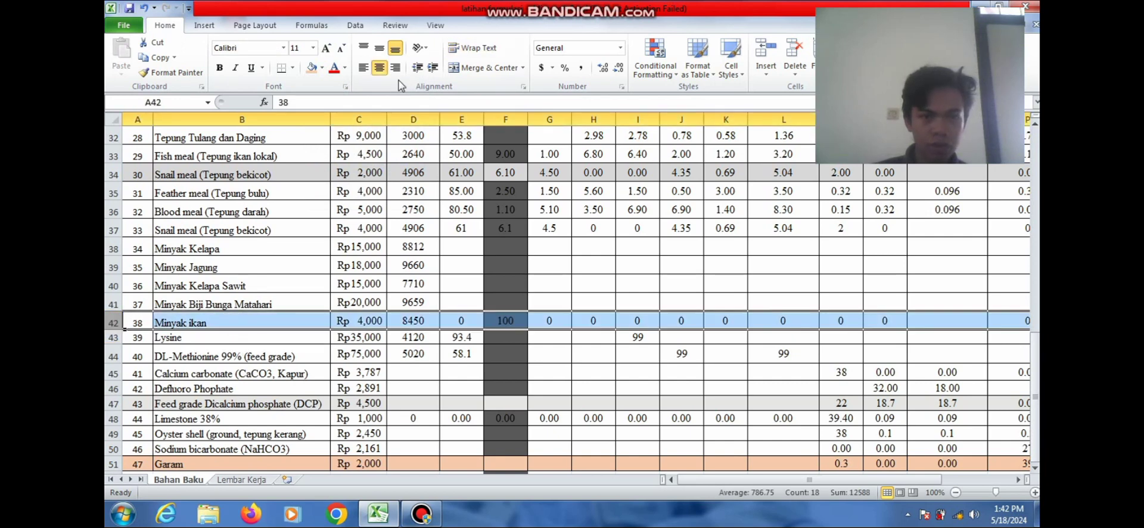
left_click(323, 68)
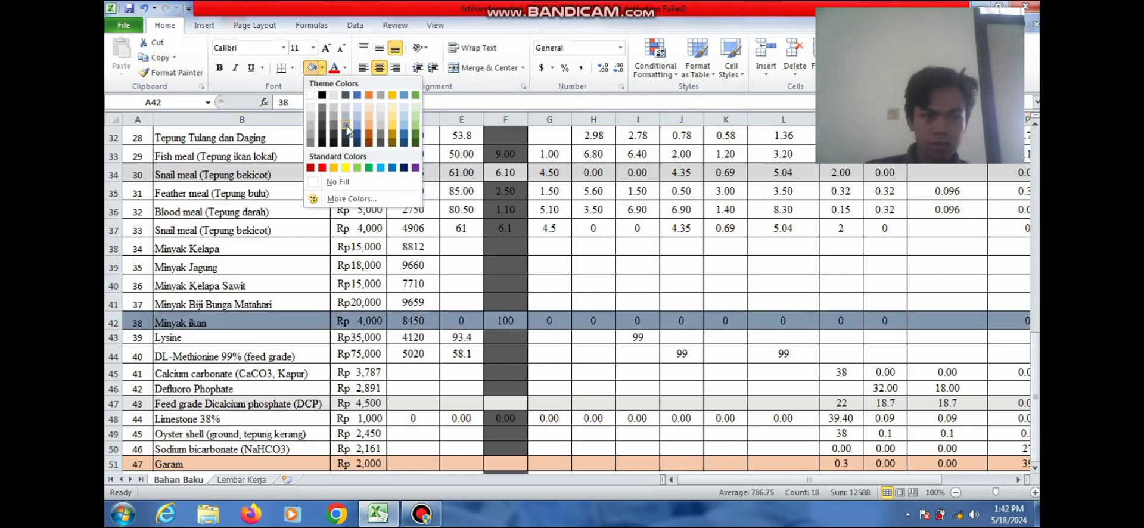
left_click(357, 95)
left_click(540, 273)
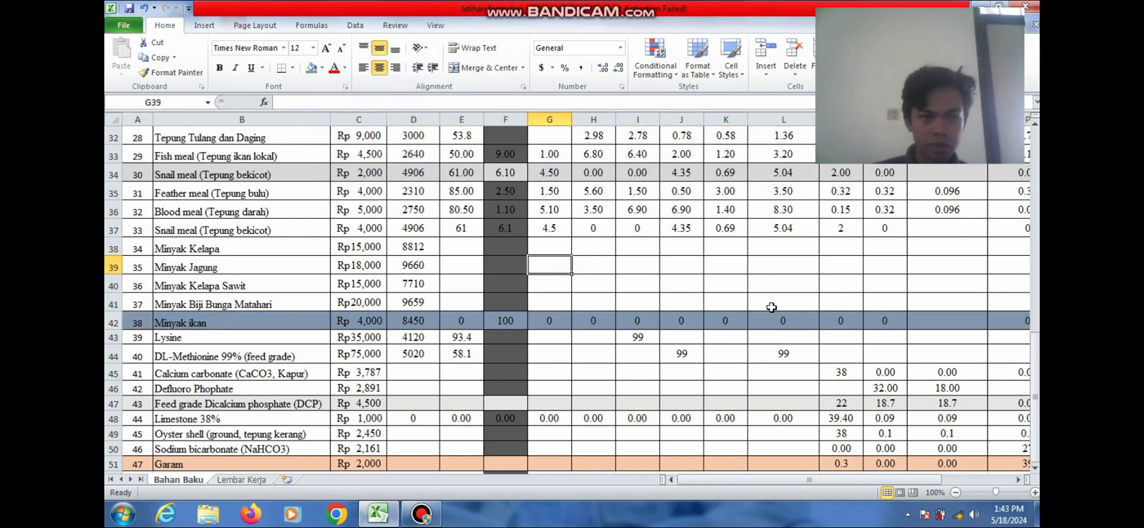
Apply a blue-grey fill to the Tepung darah row 36, then scroll back to the table top
left_click_drag(1037, 339, 1036, 335)
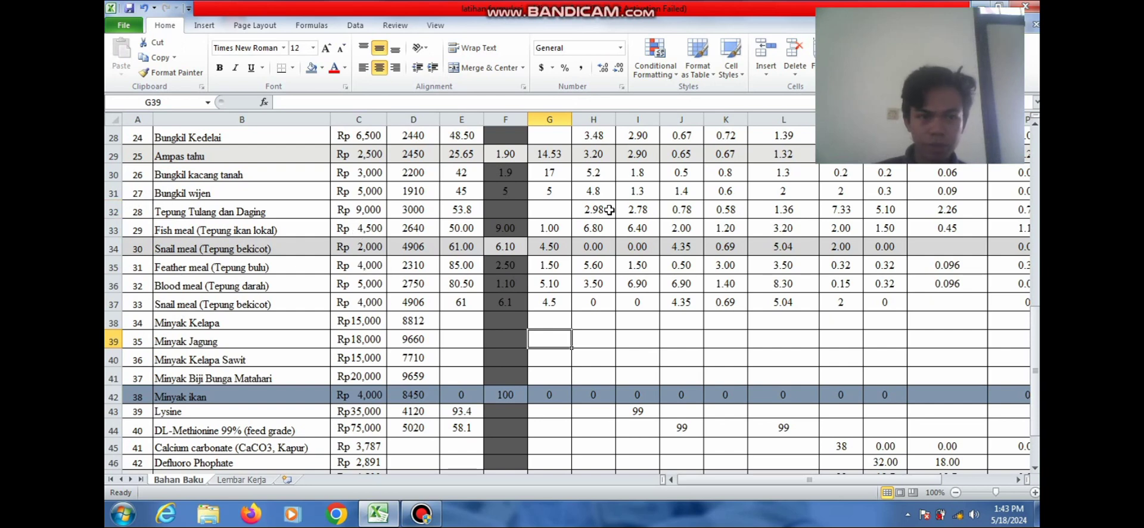
left_click_drag(1036, 322, 1036, 297)
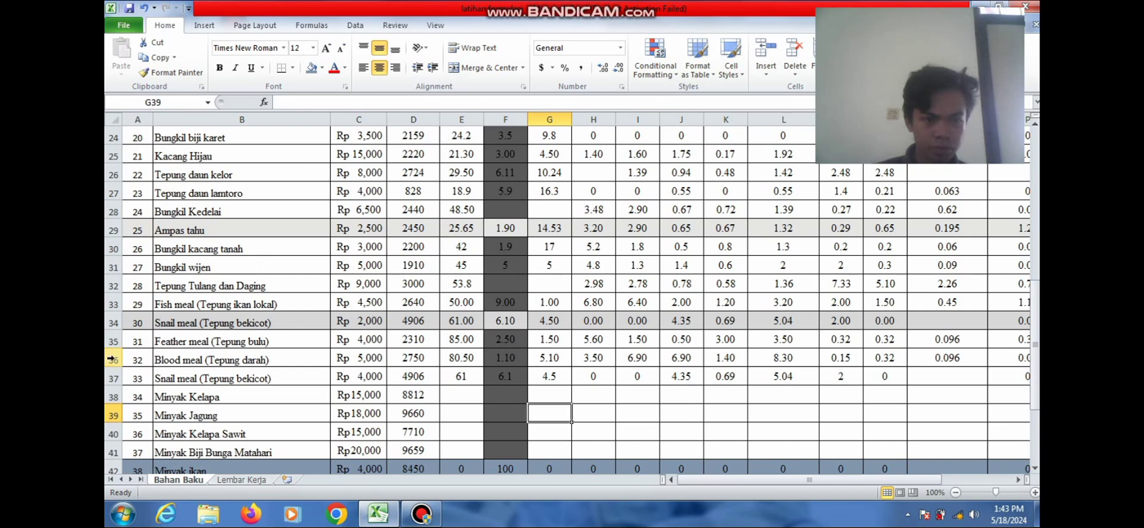
left_click(111, 358)
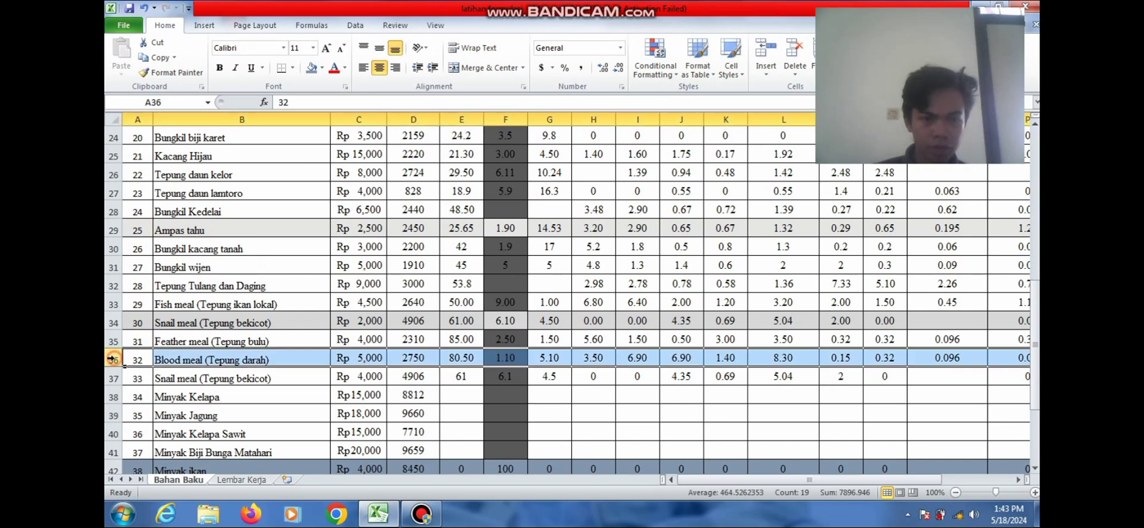
left_click(294, 68)
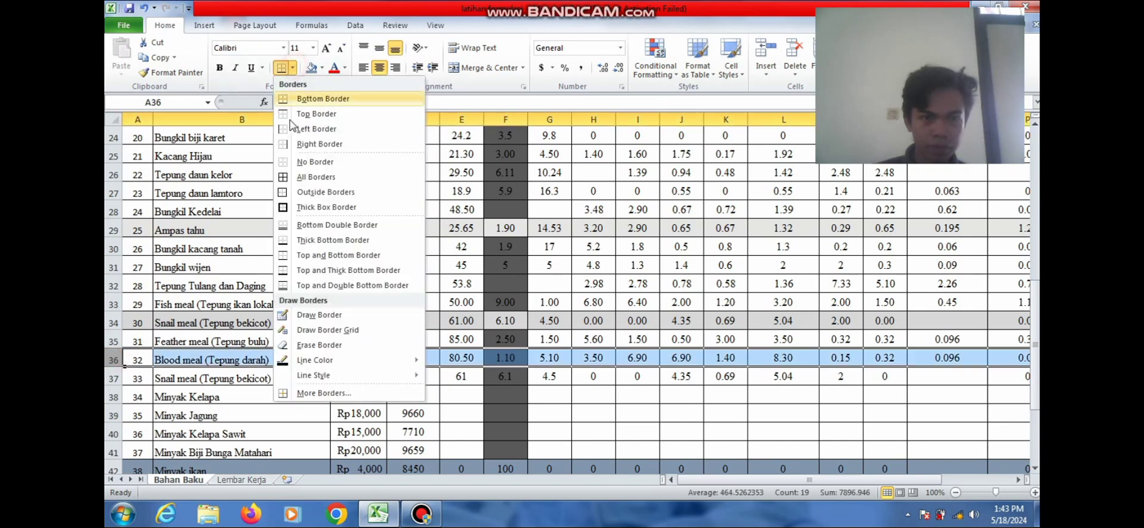
left_click(322, 68)
left_click(346, 126)
left_click(513, 303)
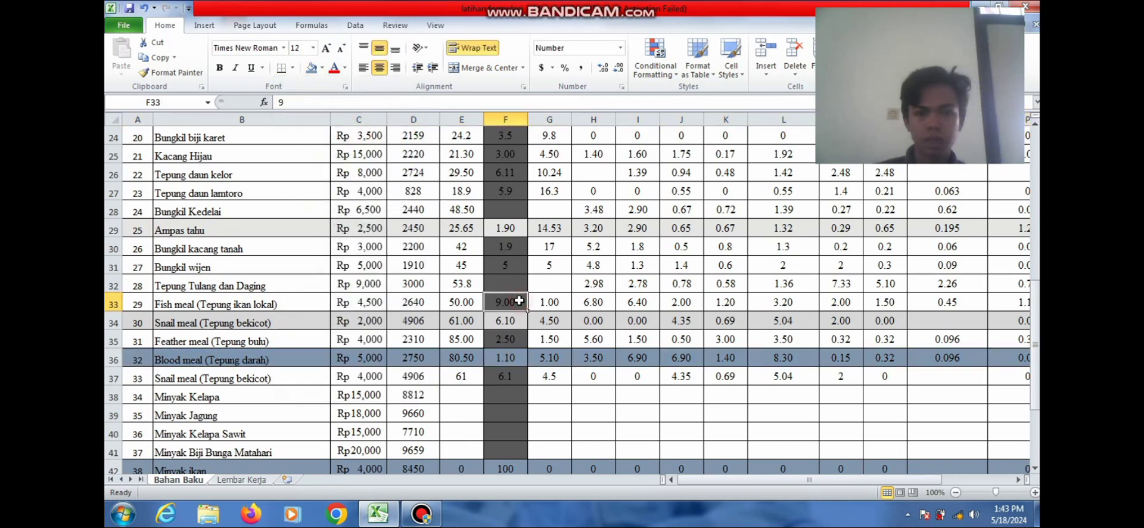
left_click_drag(1038, 328, 1028, 409)
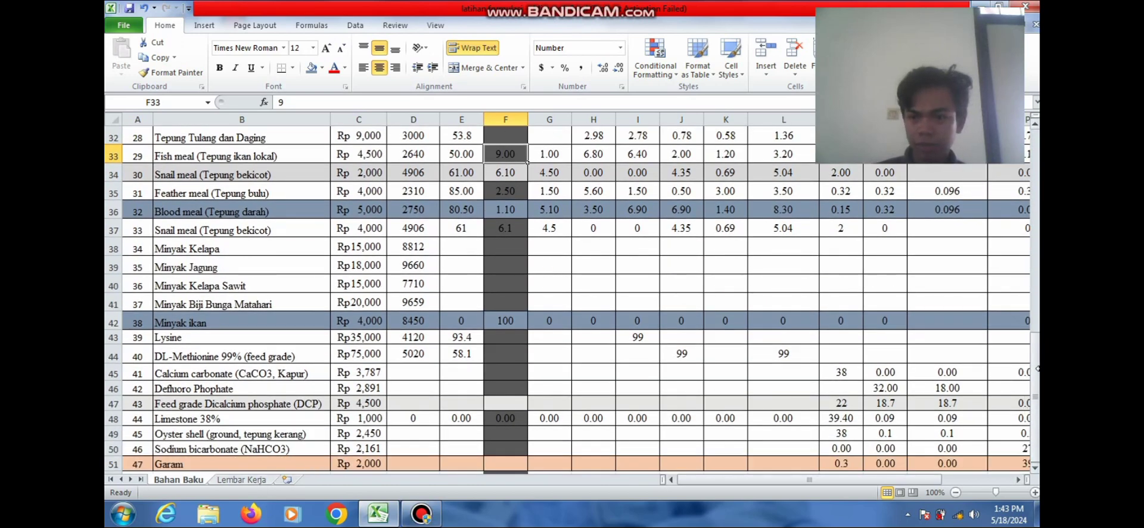
left_click_drag(1035, 373, 1034, 173)
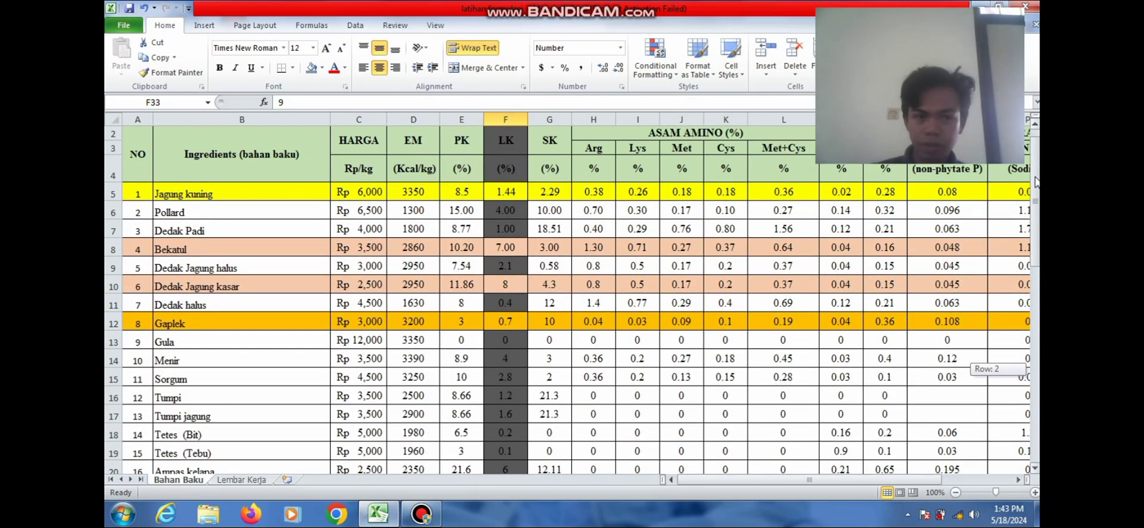
On Lembar Kerja, enter jagung kuning in B7 and bekatul in B8
left_click(241, 479)
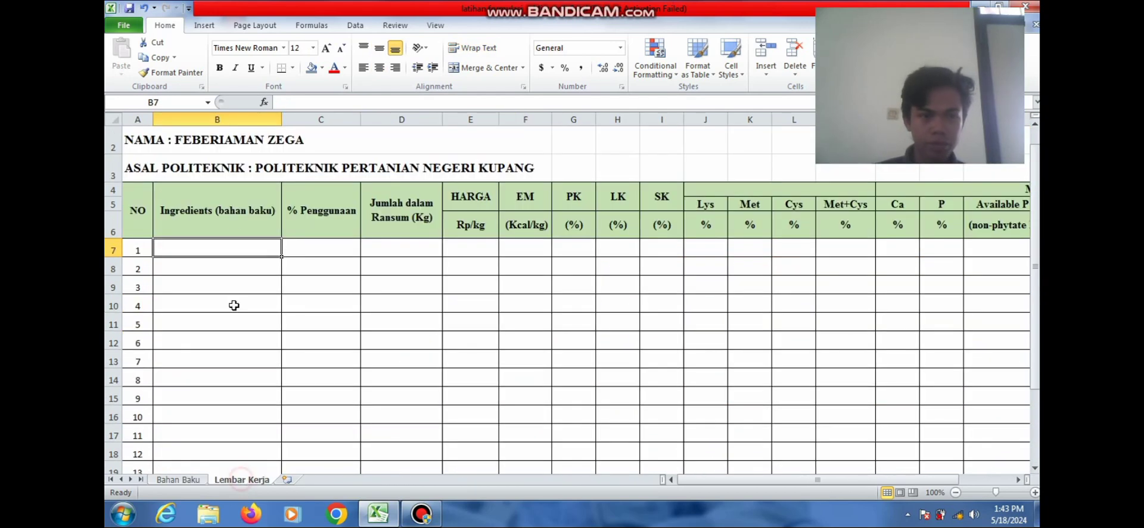
type("JAG")
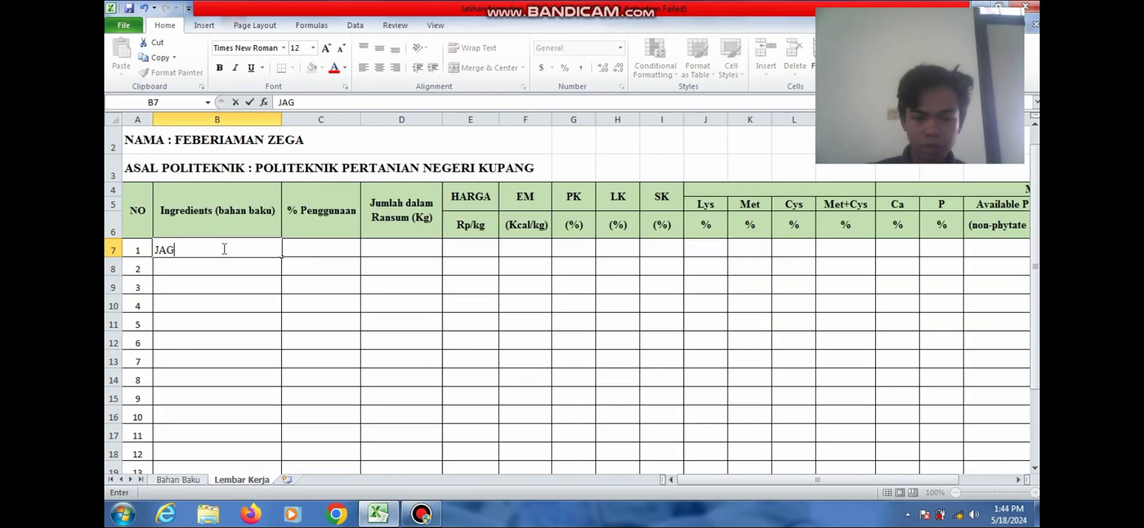
type("UNG K")
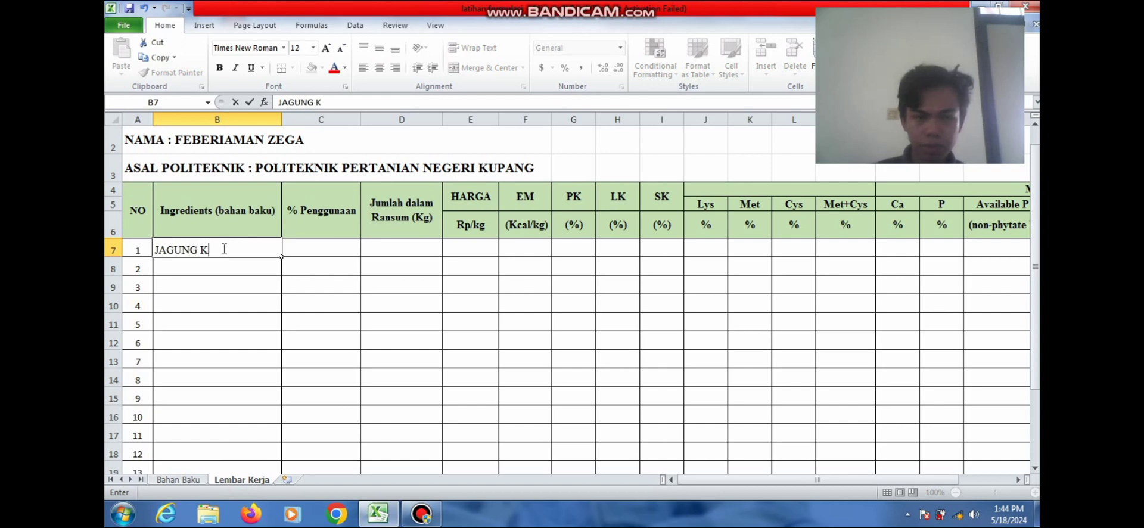
type("UNING")
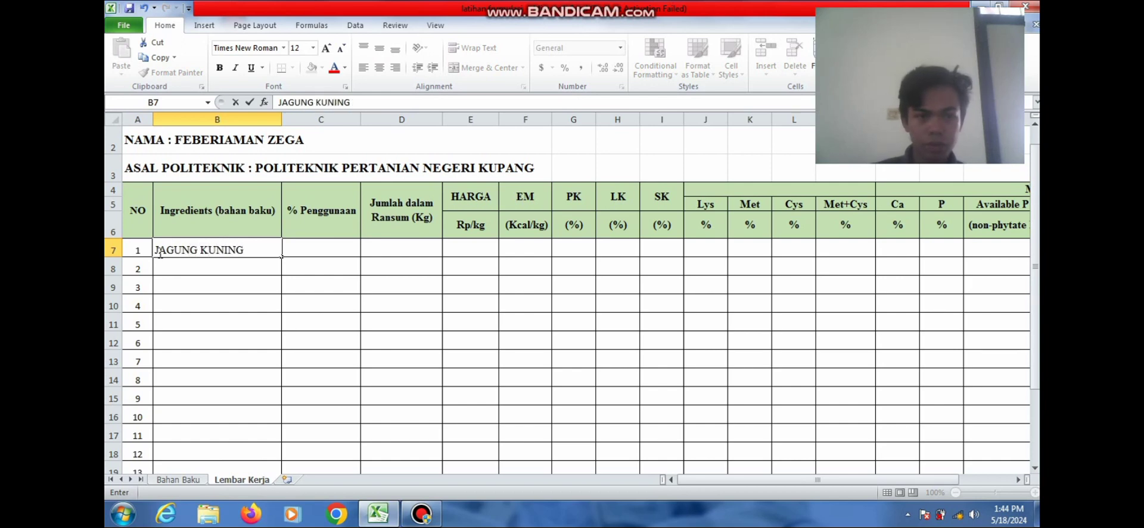
left_click_drag(155, 250, 259, 239)
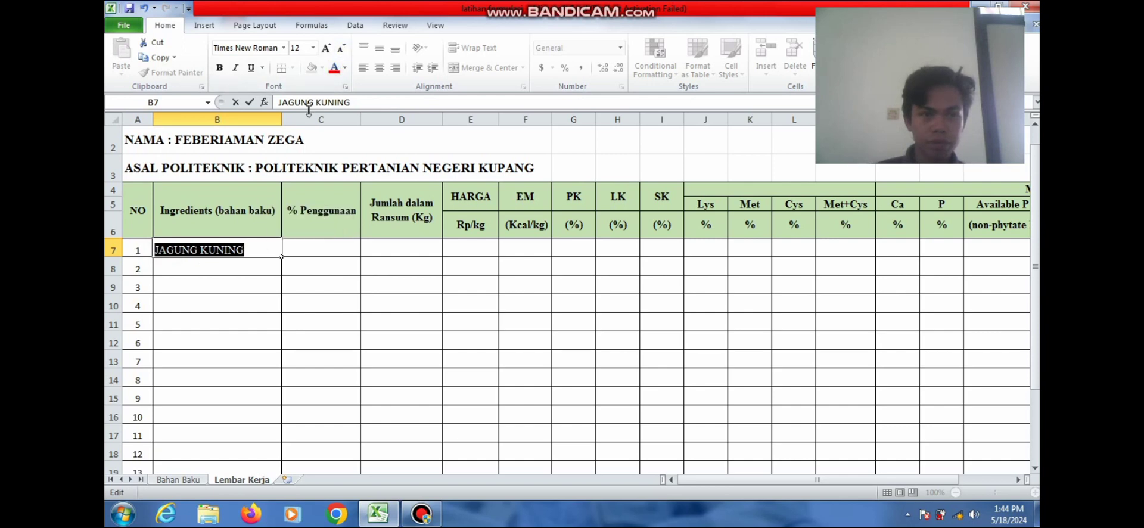
key("BackSpace")
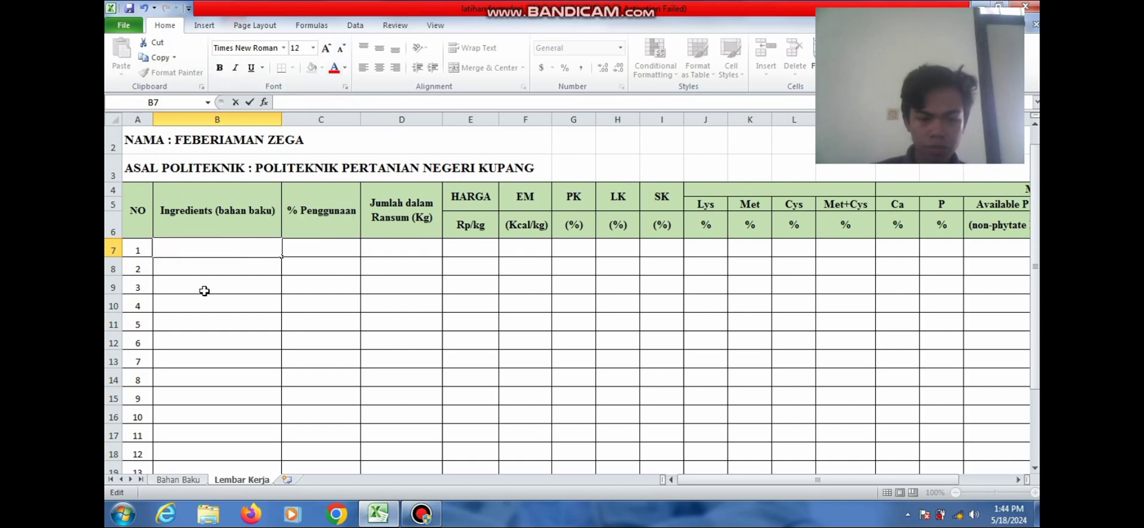
type("jagung")
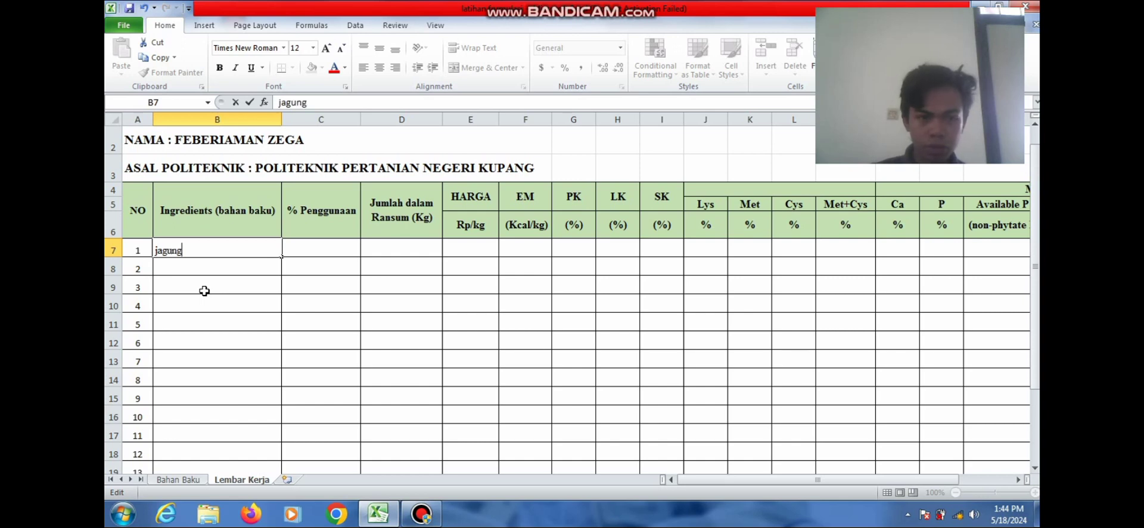
type(" kuning")
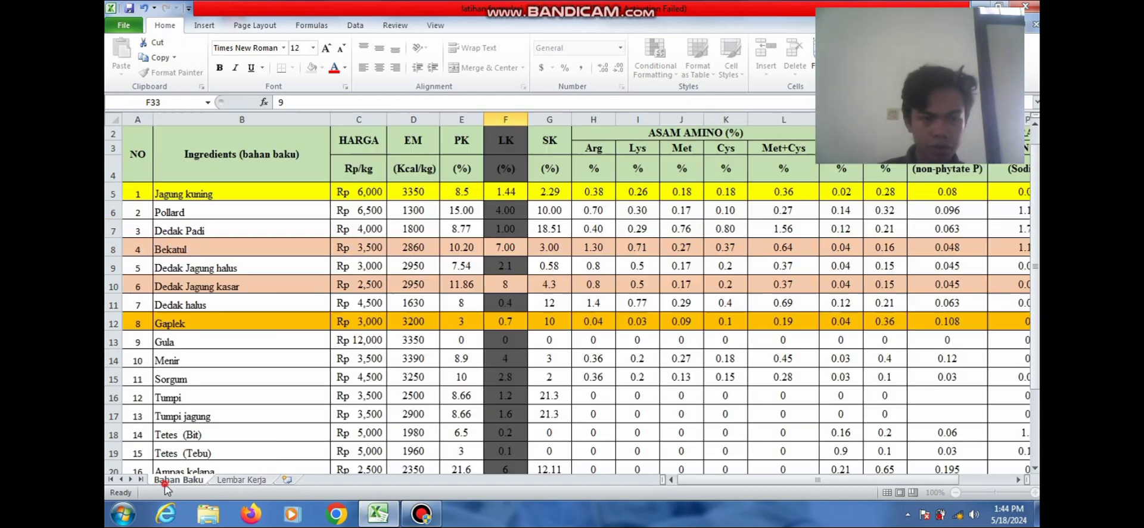
left_click(166, 480)
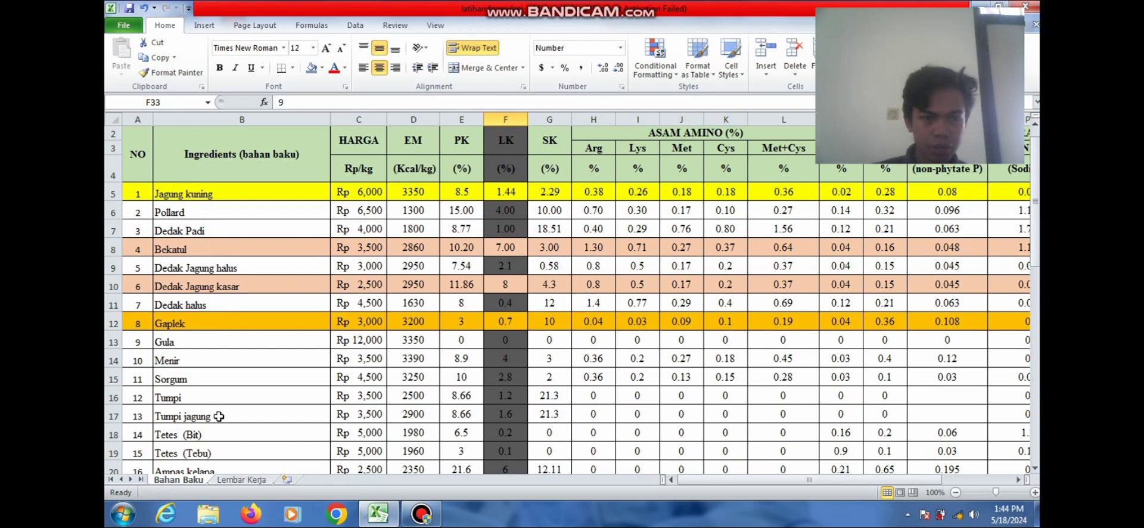
left_click(237, 480)
key("Return")
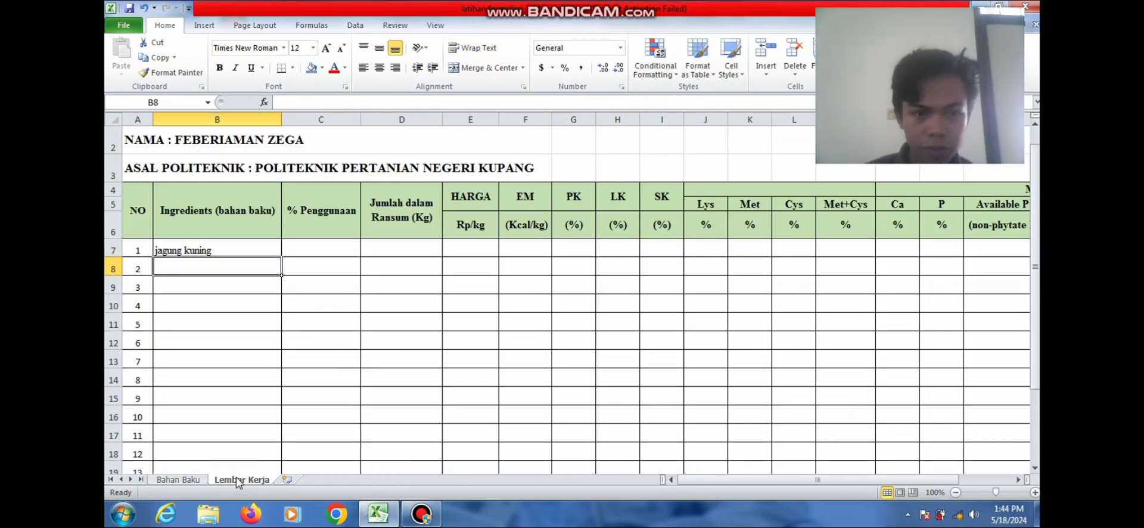
type("bekatul")
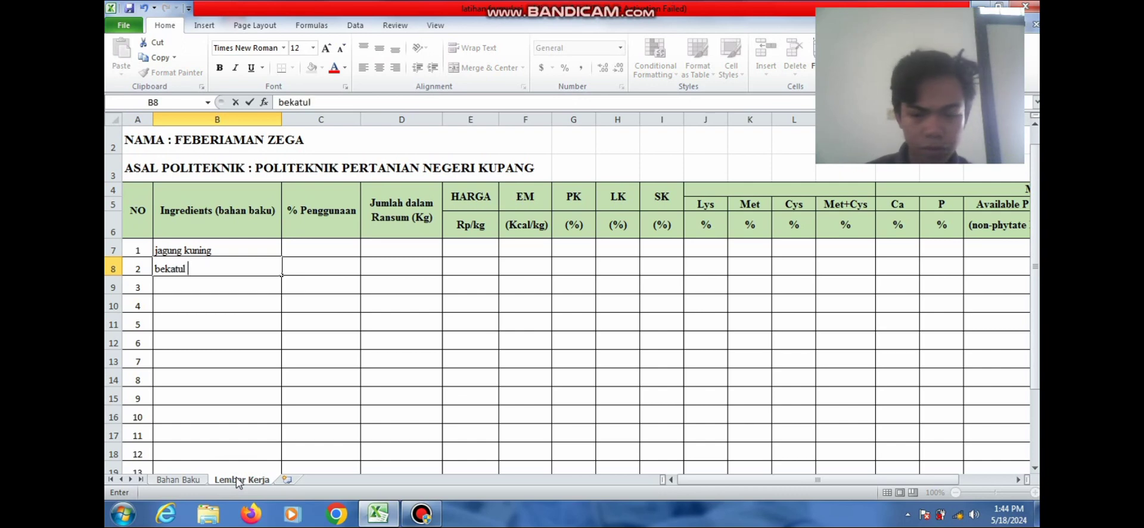
key("Return")
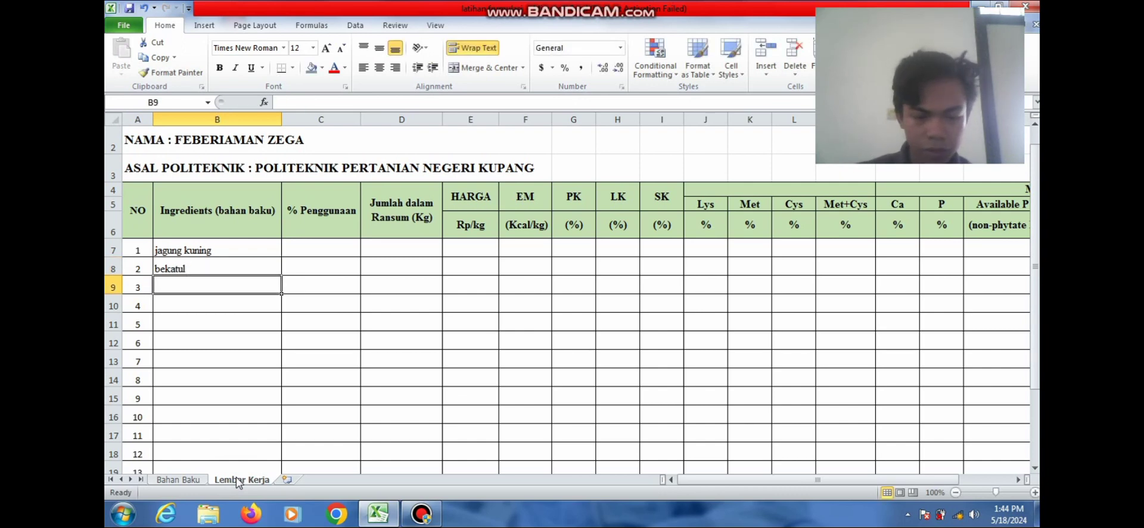
Enter dedak jagung kasar in B9 and gaplek in B10
type("dedak")
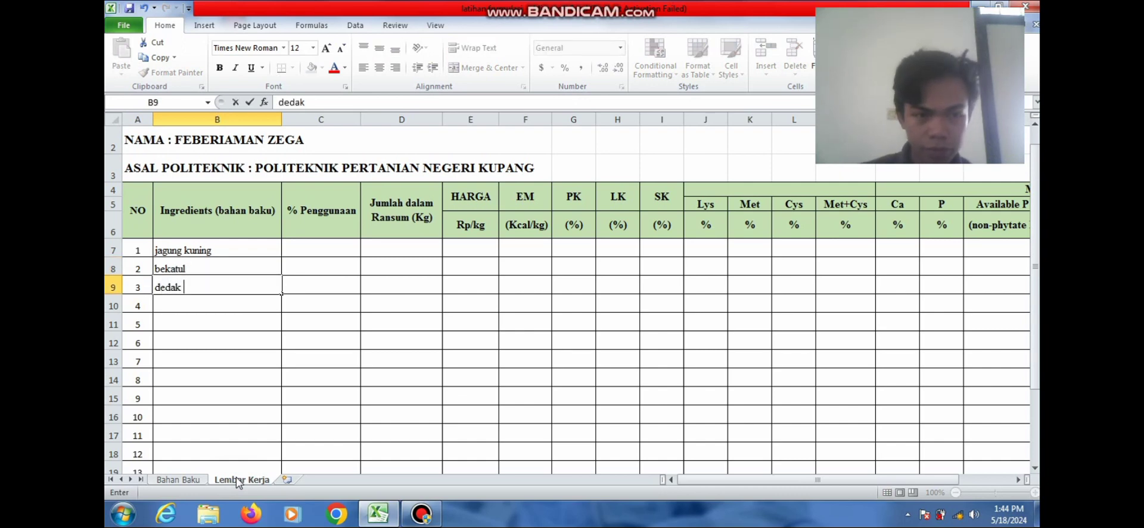
type(" ja")
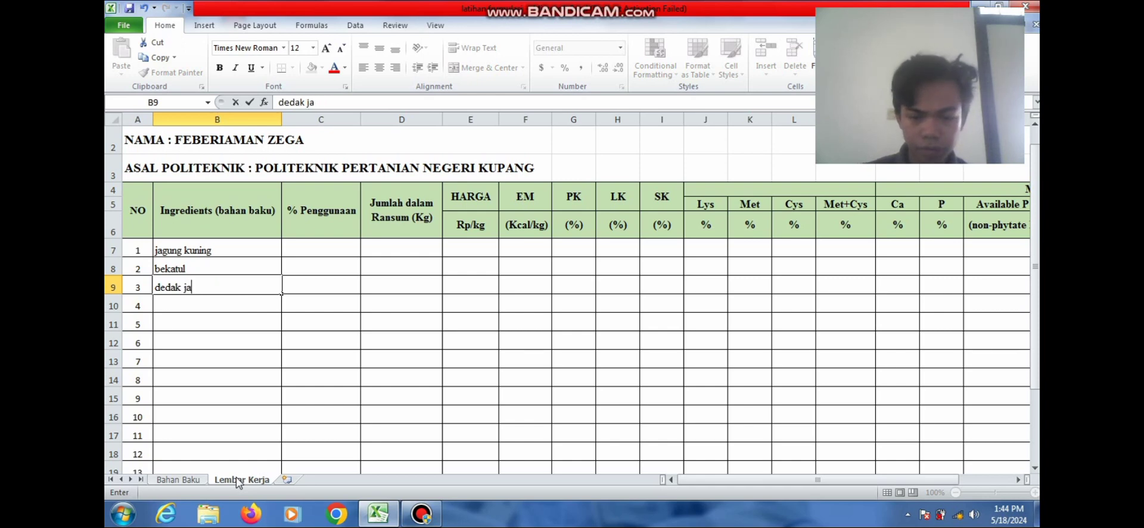
type("gung")
left_click(196, 482)
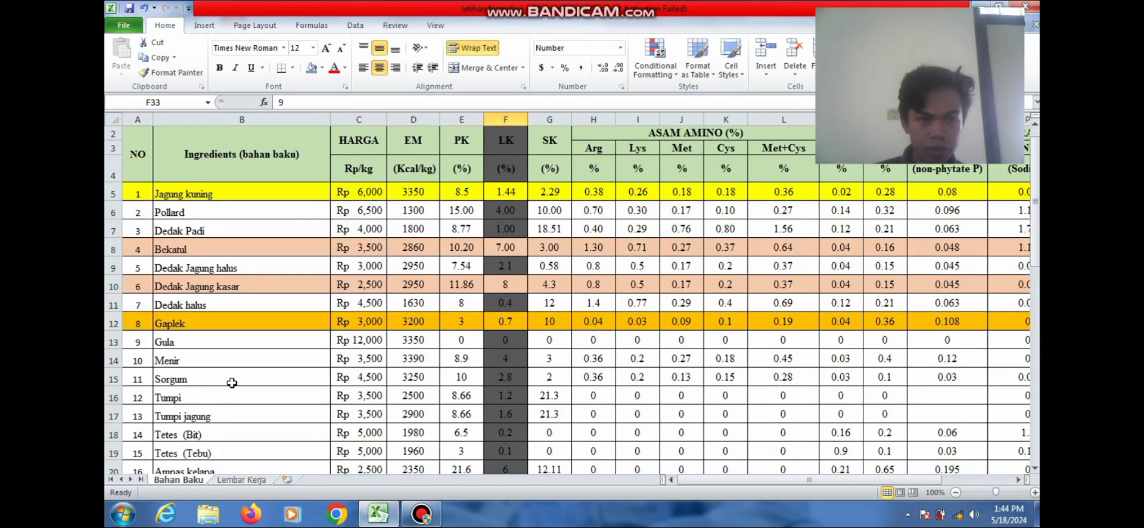
left_click(227, 480)
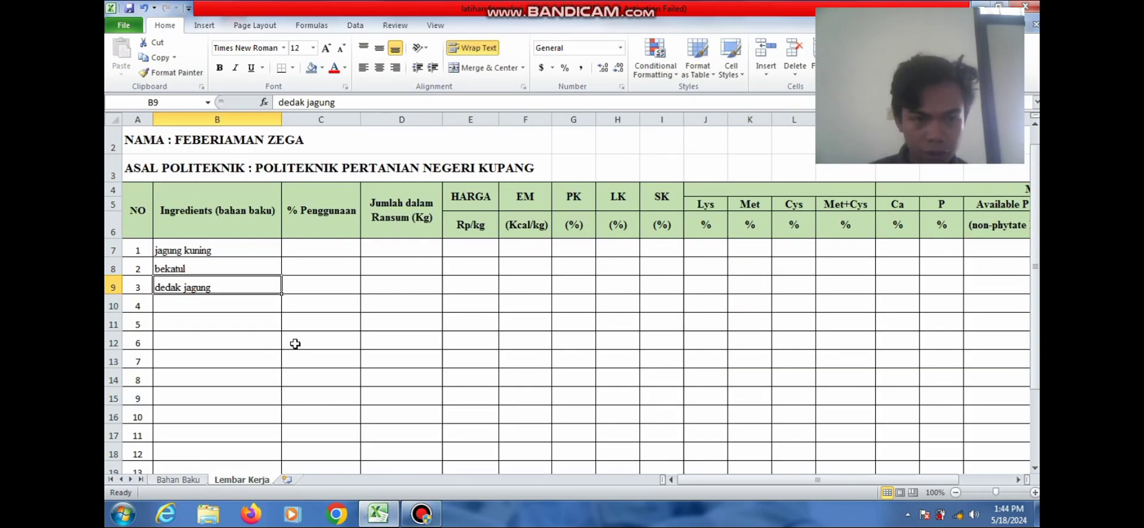
double_click(219, 289)
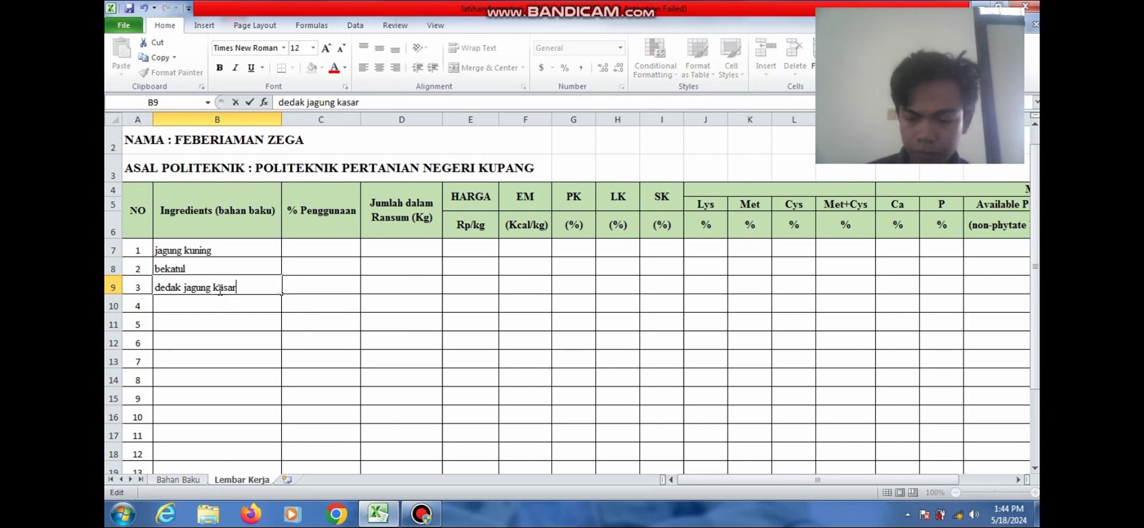
left_click(219, 301)
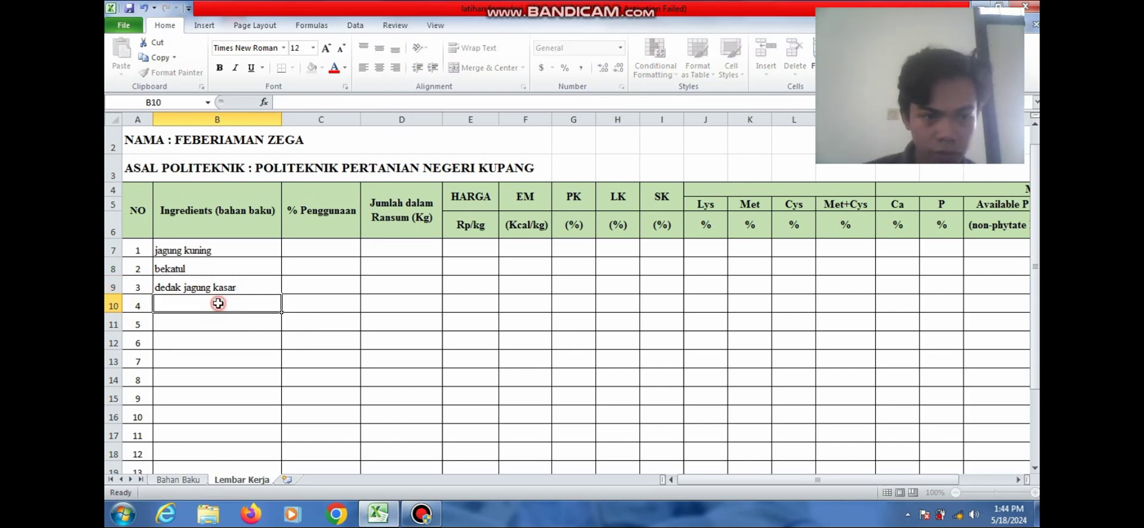
type("gap")
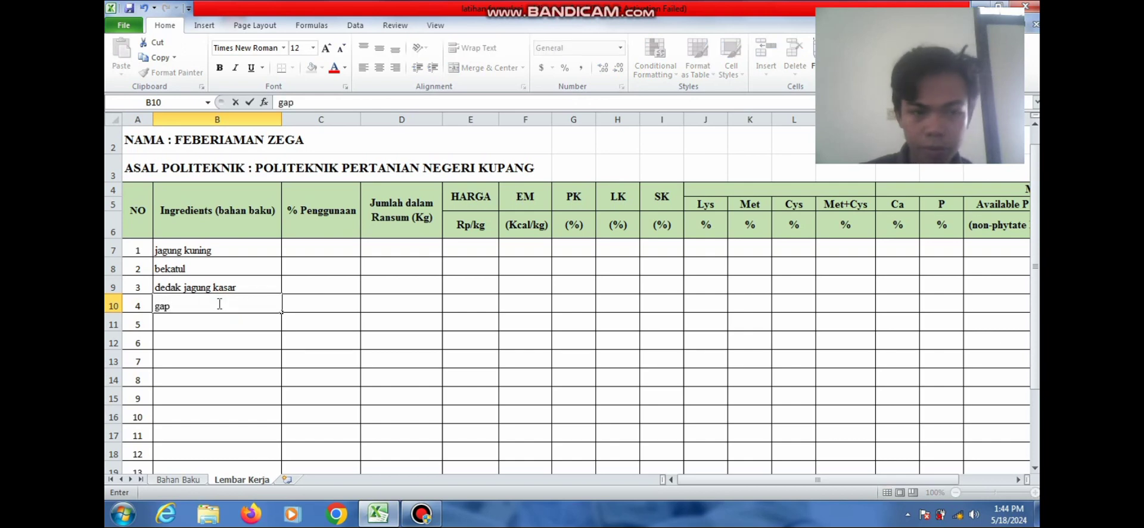
type("lek")
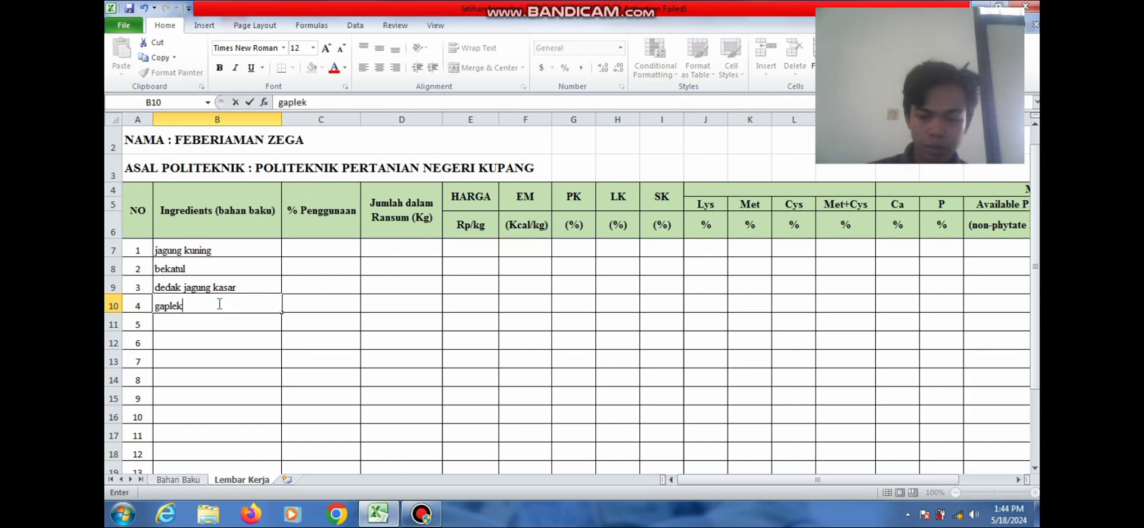
key("Return")
After checking Bahan Baku names, enter bungkil biji kapuk in B11 and ampas tahu in B12
left_click(187, 479)
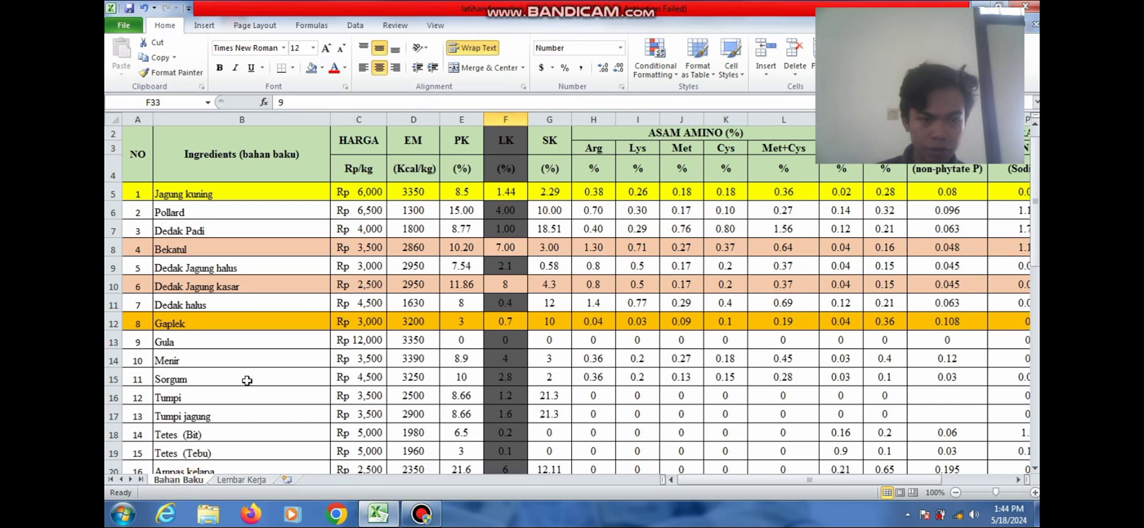
left_click_drag(1038, 232, 1035, 330)
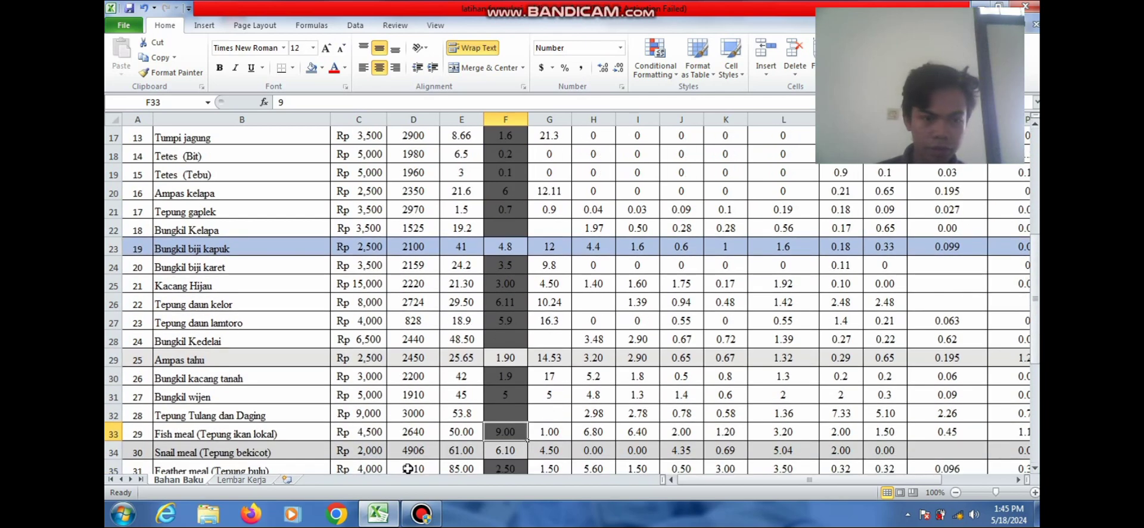
left_click(240, 480)
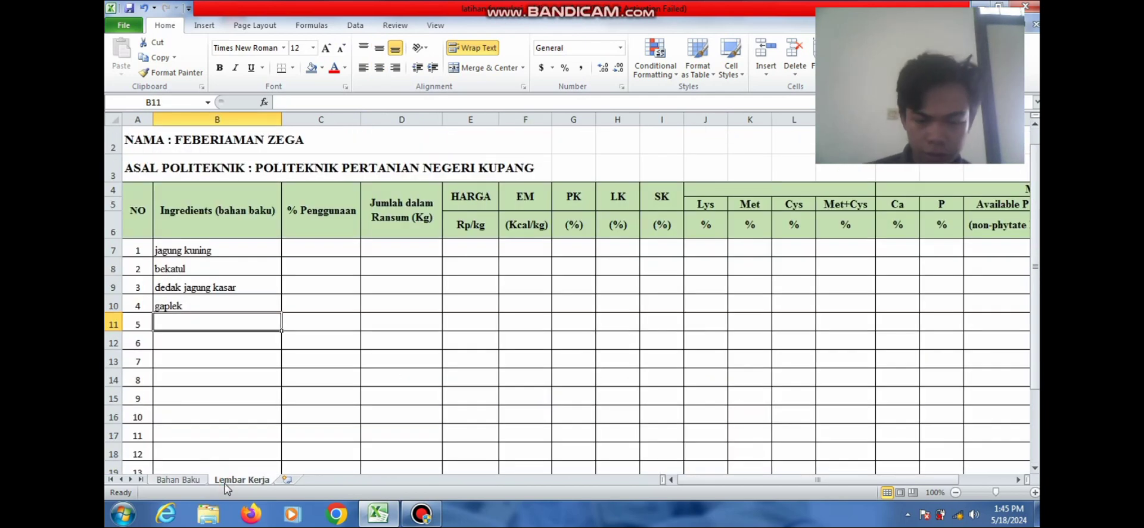
type("bungkil")
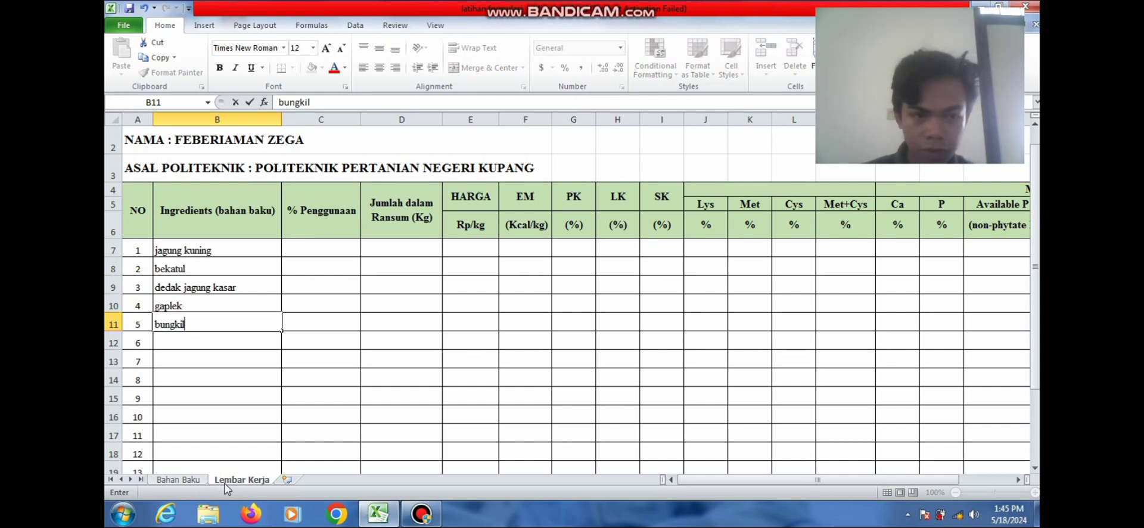
type(" biji kap")
type("uk")
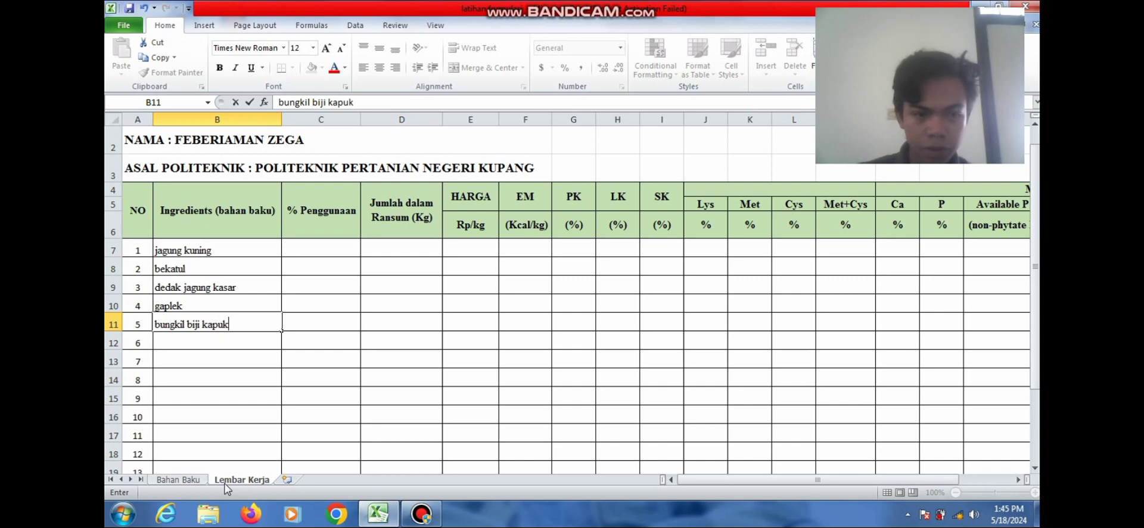
key("Return")
type("ampa")
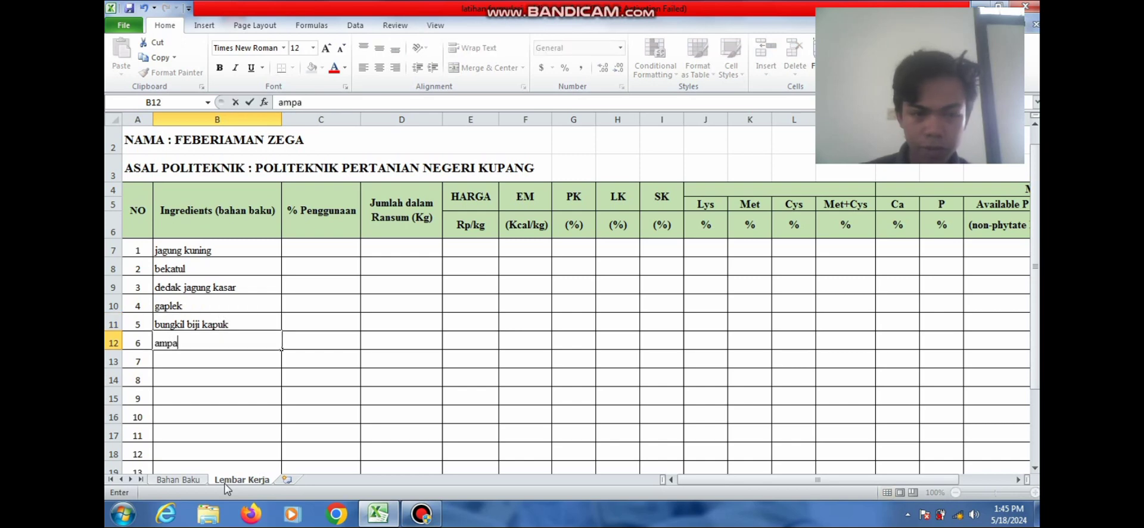
type("s tahu")
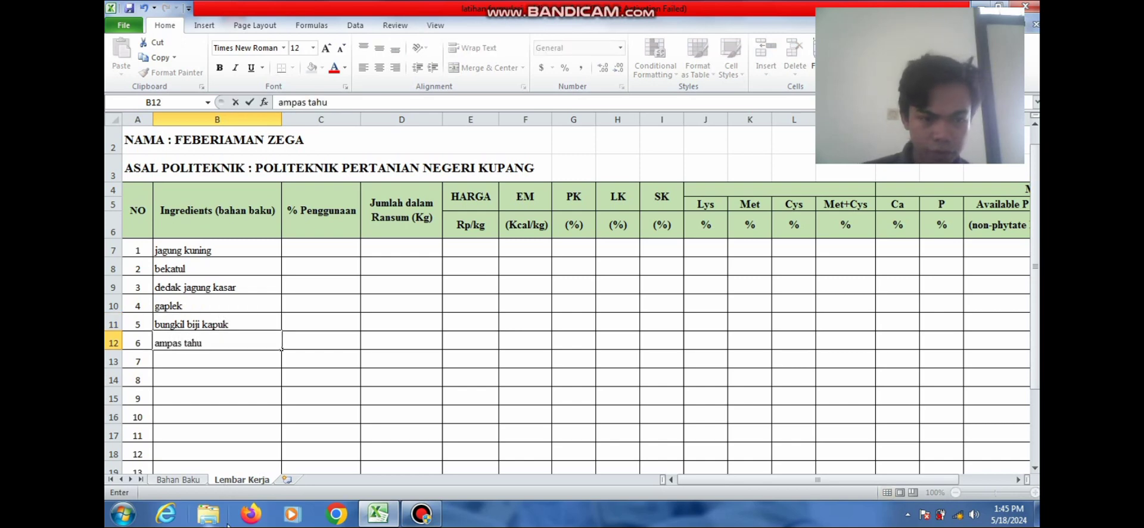
left_click(191, 483)
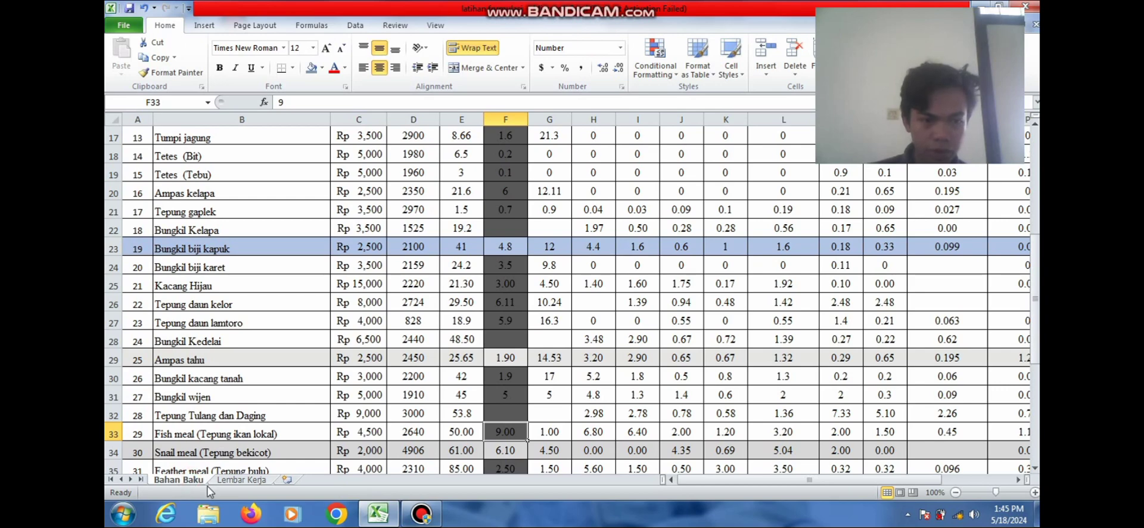
left_click(243, 481)
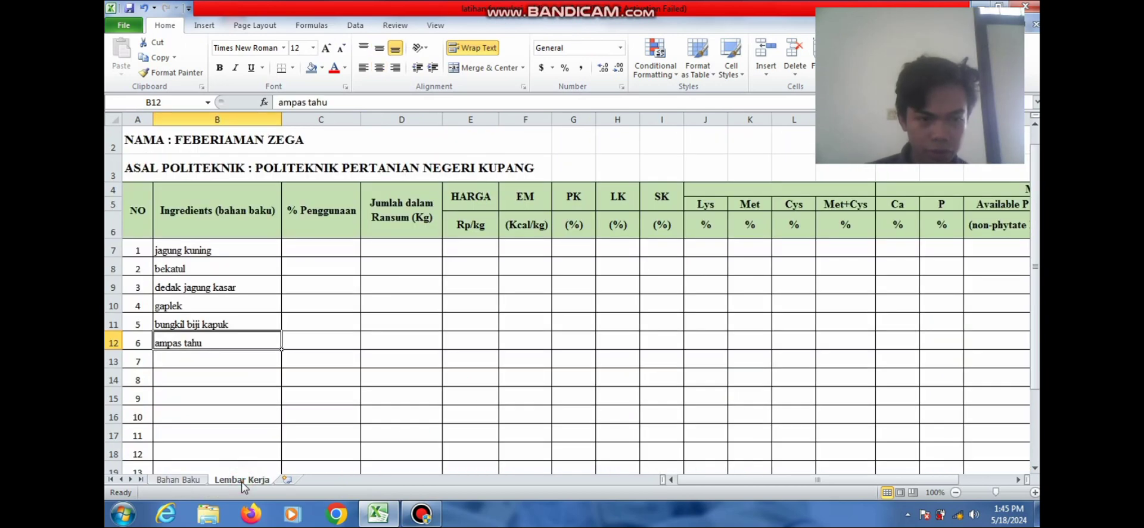
key("Return")
Enter tepung bekicot in B13 and tepung darah in B14
type("tepung bek")
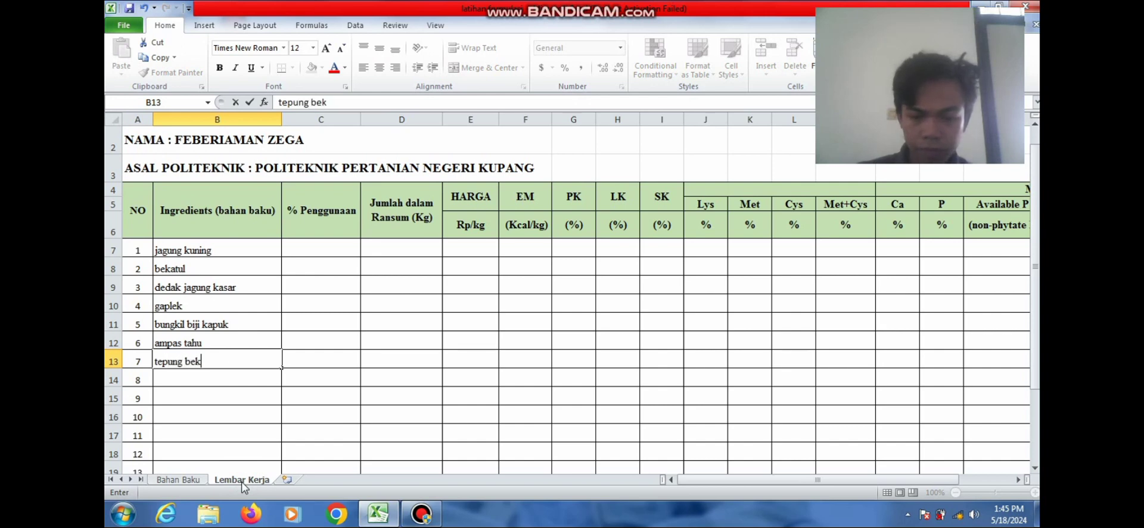
type("icot")
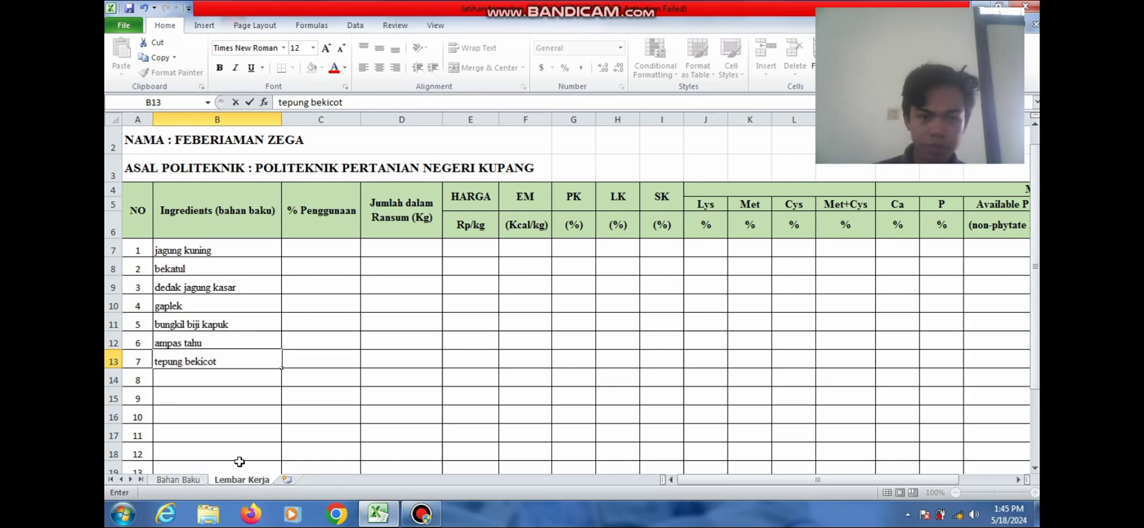
left_click(206, 382)
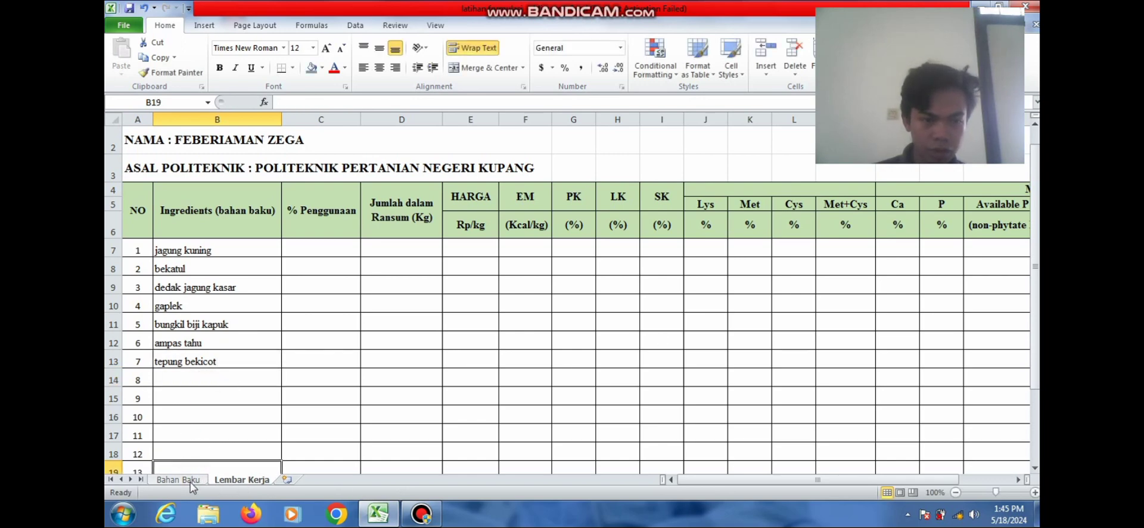
left_click(189, 483)
key("Down")
key("Down")
key("Down")
key("Down")
key("Down")
key("Down")
key("Down")
key("Down")
key("Down")
key("Down")
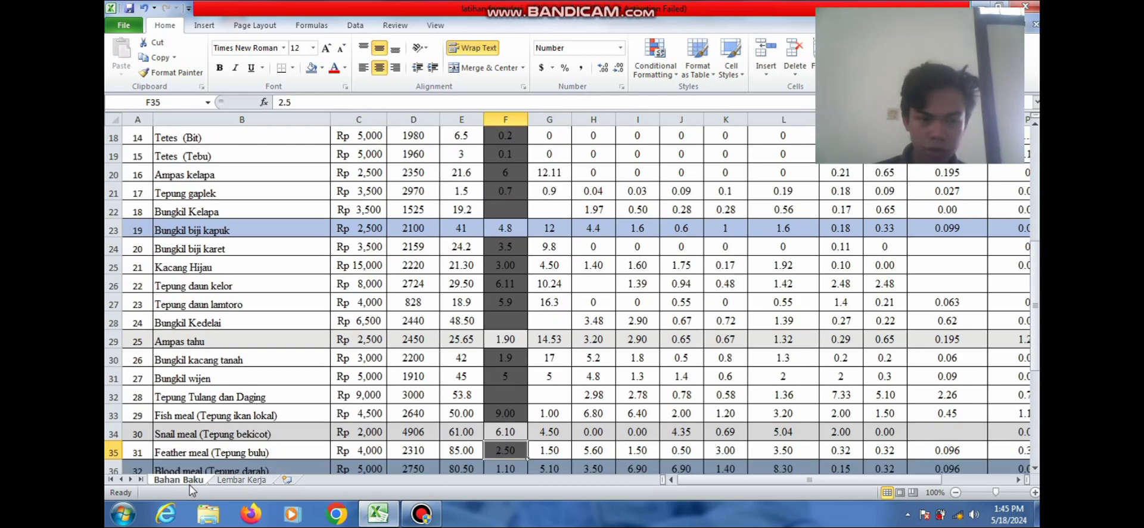
key("Down")
key("Down")
key("Down")
key("Down")
key("Down")
key("Down")
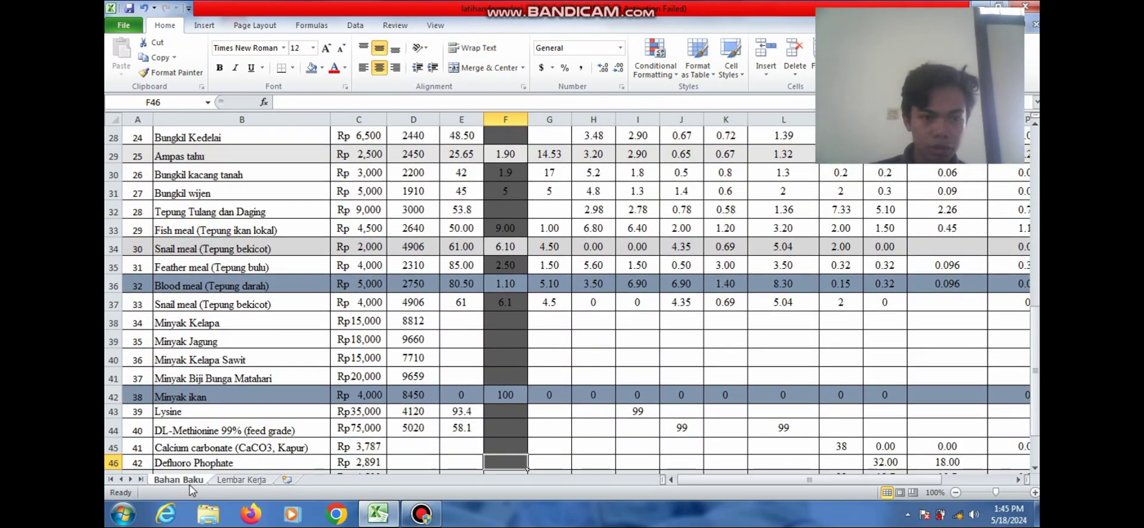
left_click(251, 480)
left_click(224, 375)
type("t")
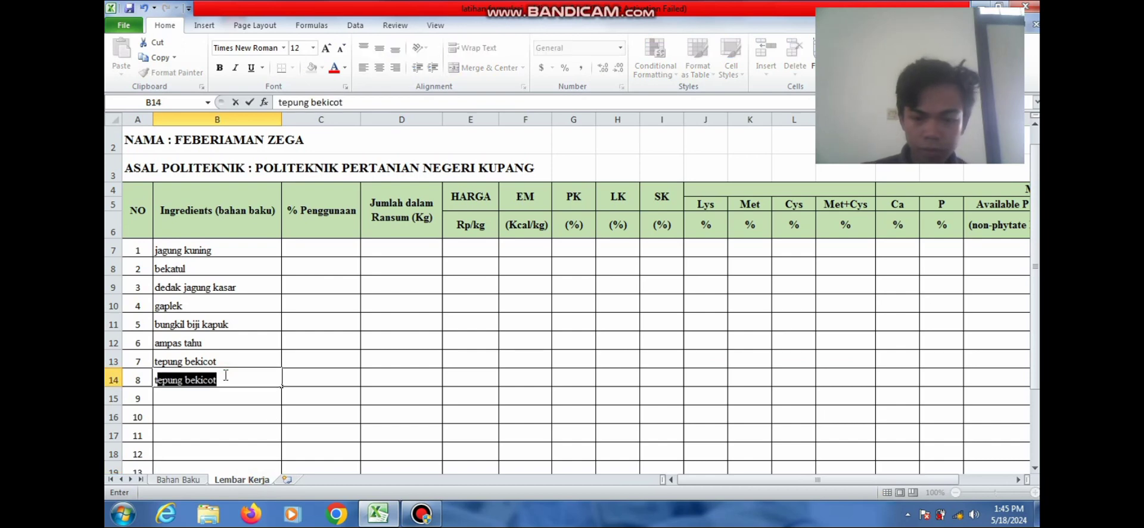
type("epung")
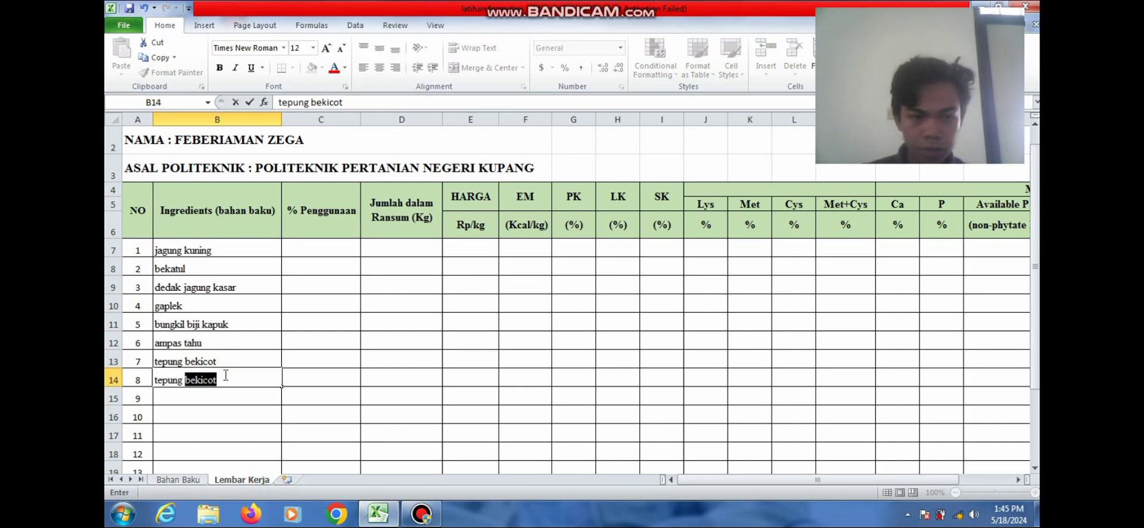
type(" darah")
key("Return")
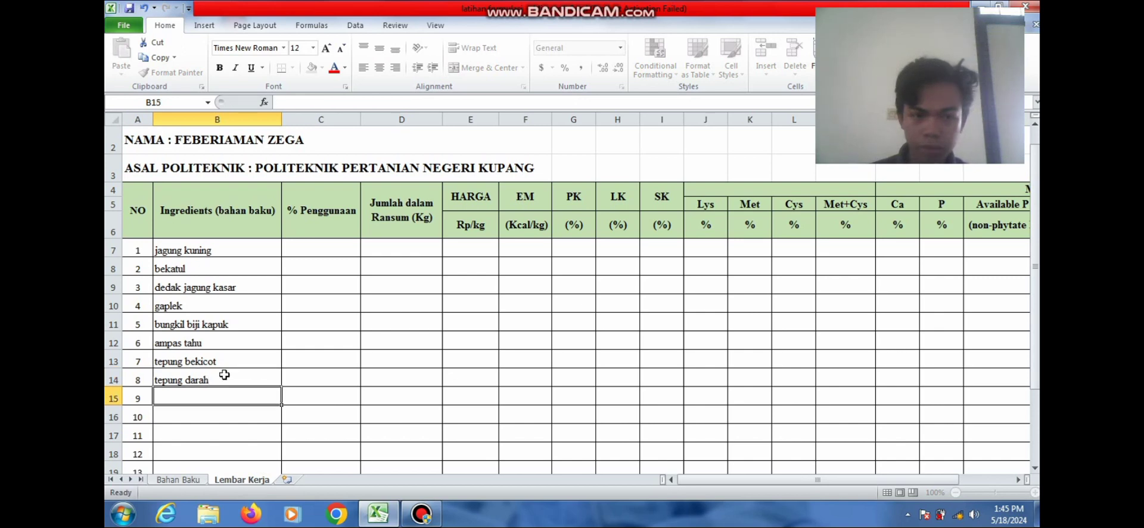
Enter minyak ikan in B15 and bring up the Bahan Baku sheet
type("mny")
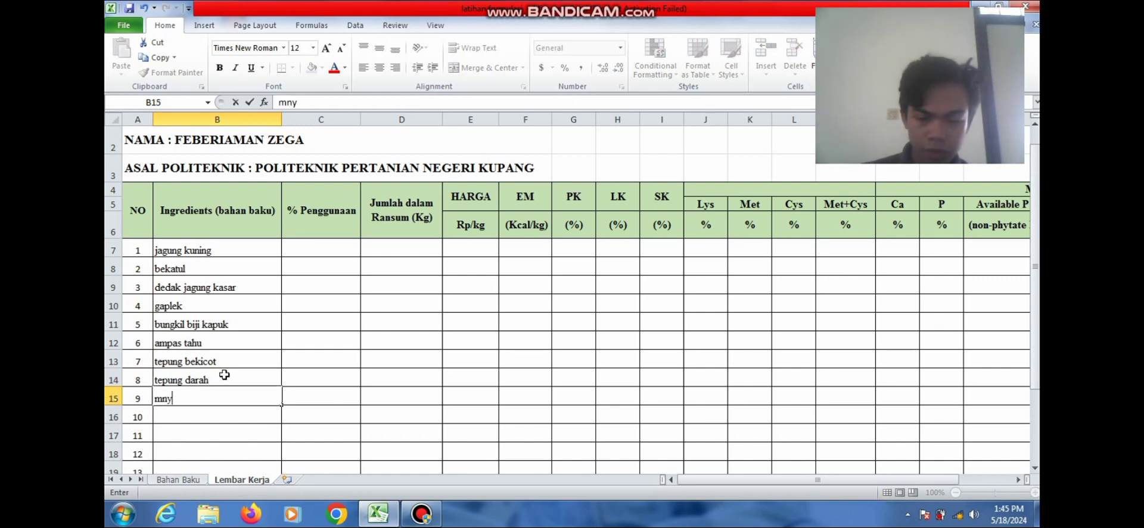
key("BackSpace")
type("inya")
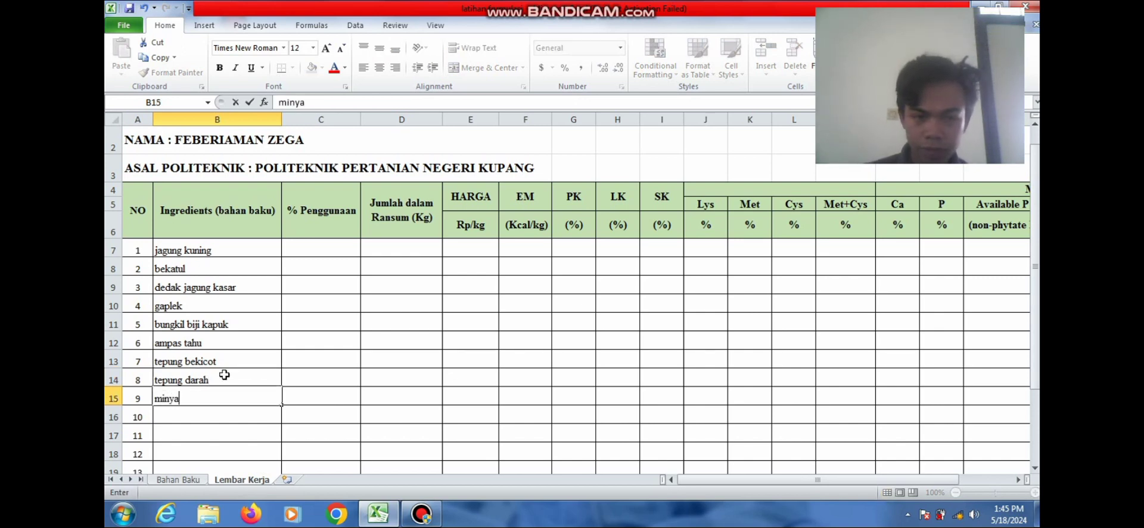
type("k ikan")
key("Return")
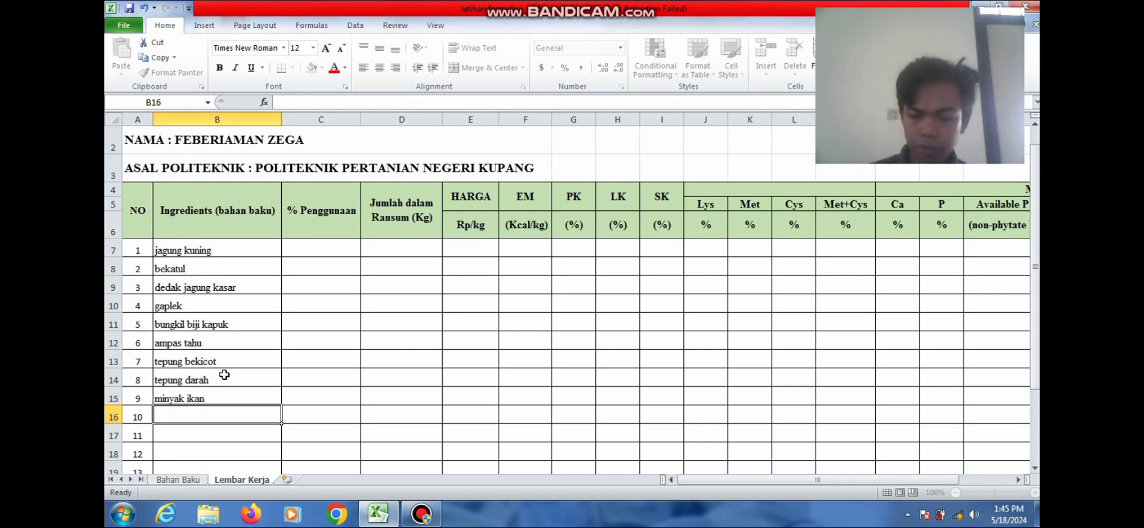
left_click(179, 480)
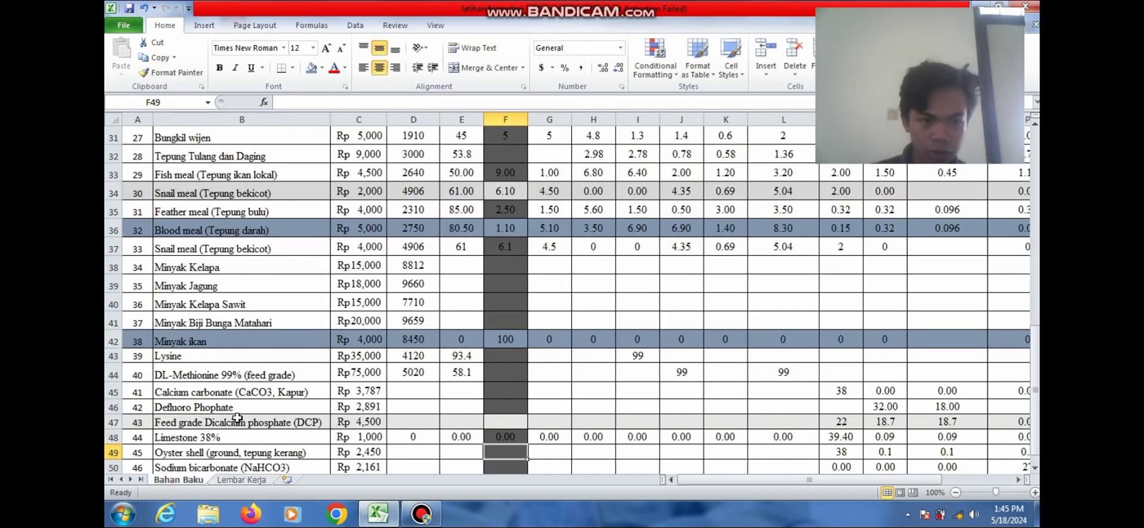
key("Down")
key("Down")
key("Down")
key("Down")
key("Down")
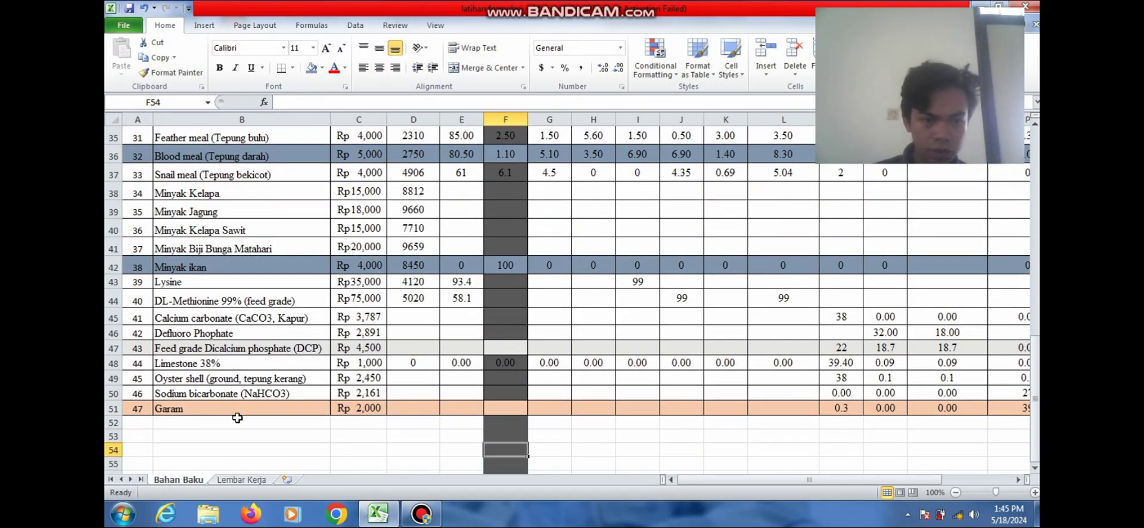
left_click(231, 350)
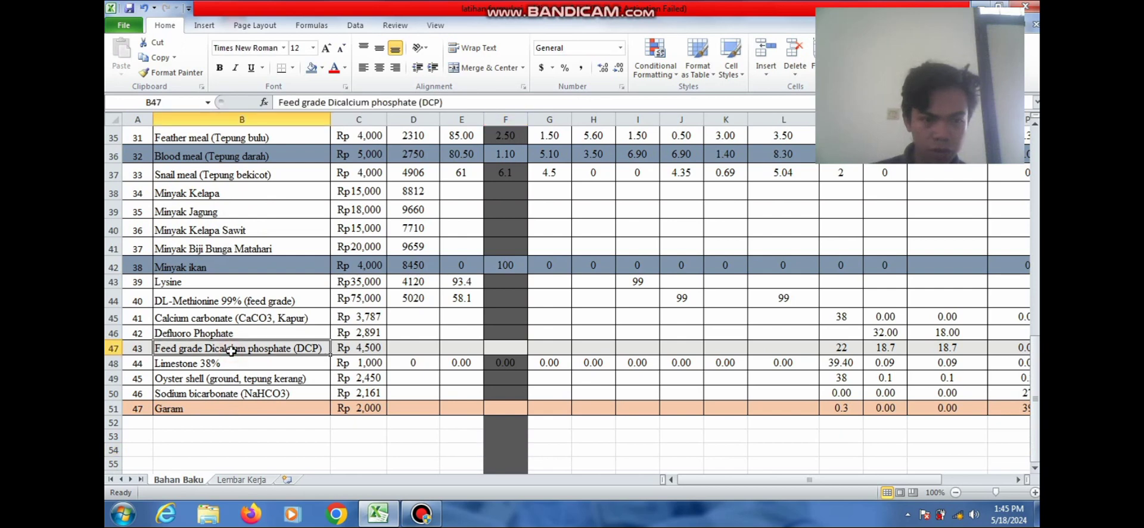
key("ctrl+c")
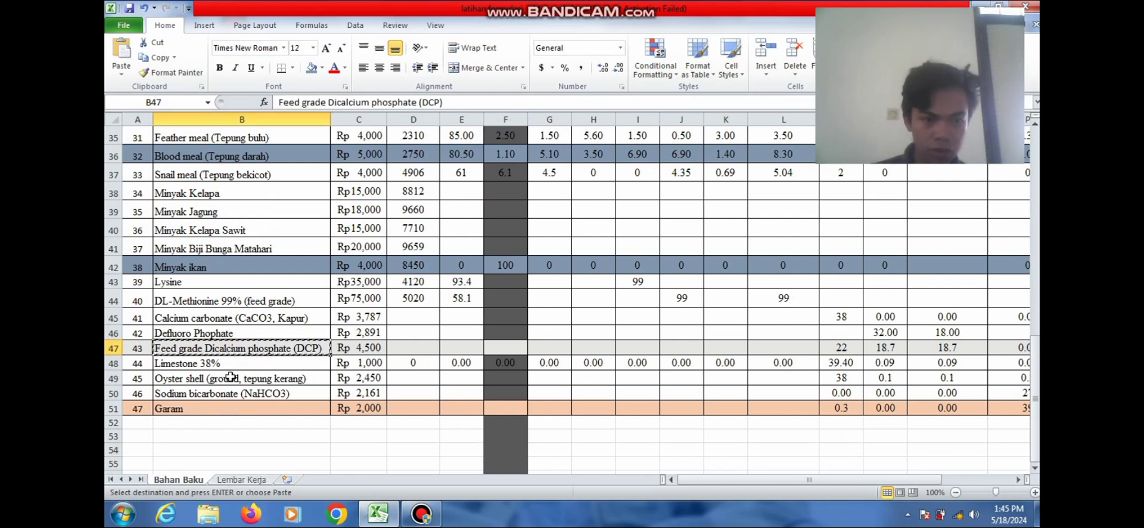
left_click(231, 410)
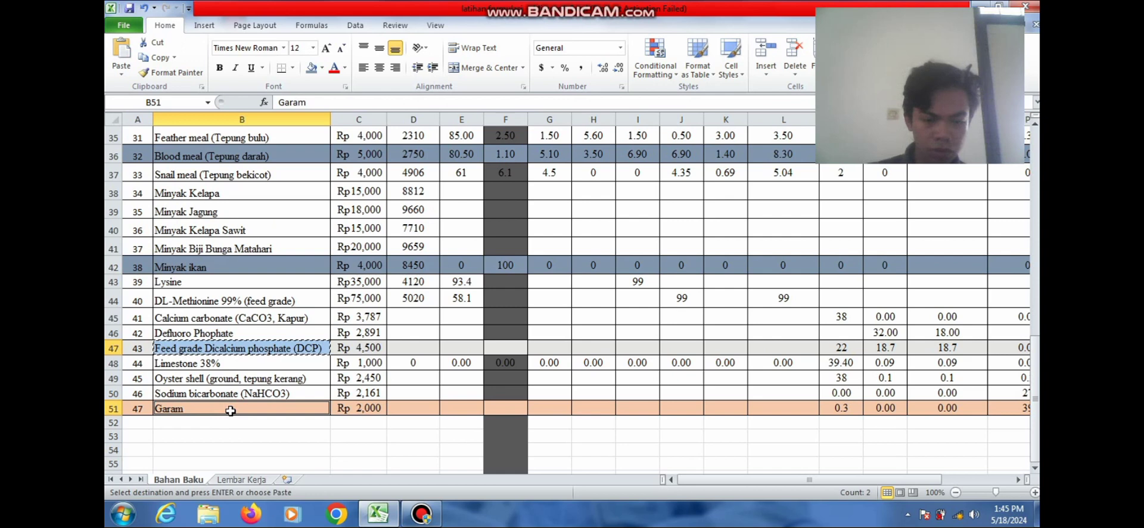
left_click(231, 411, "ctrl")
key("ctrl+c")
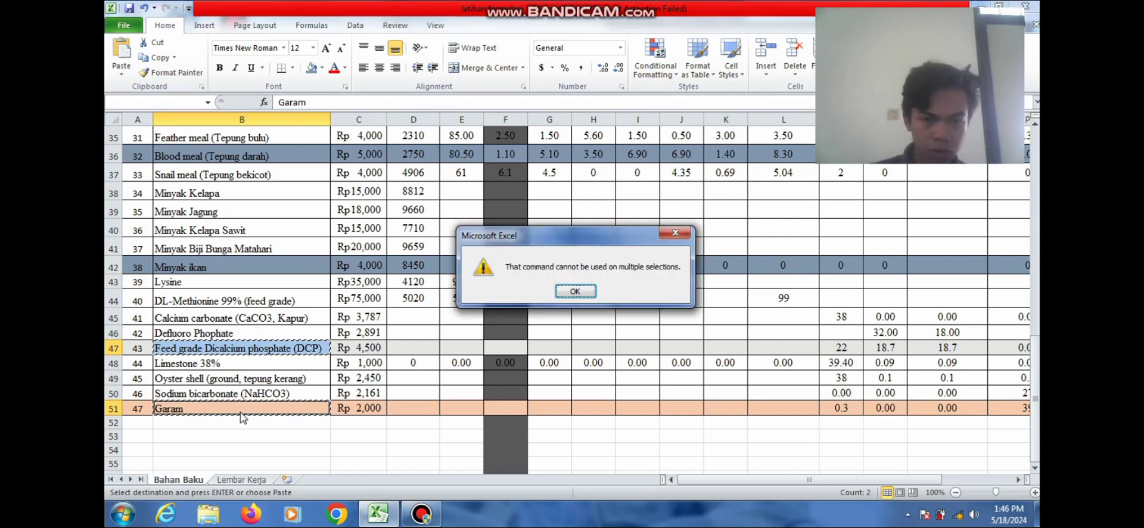
left_click(668, 231)
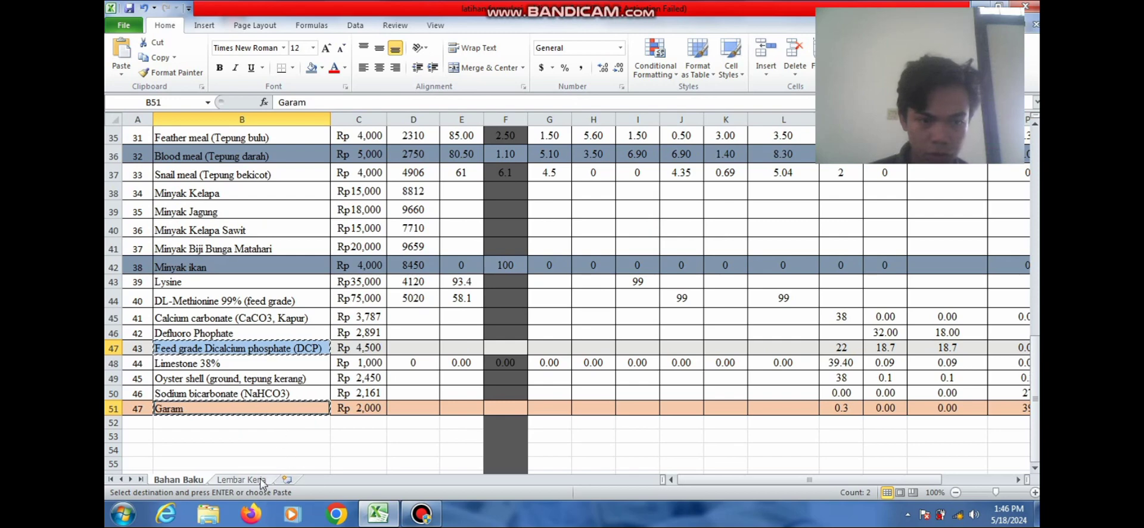
double_click(270, 463)
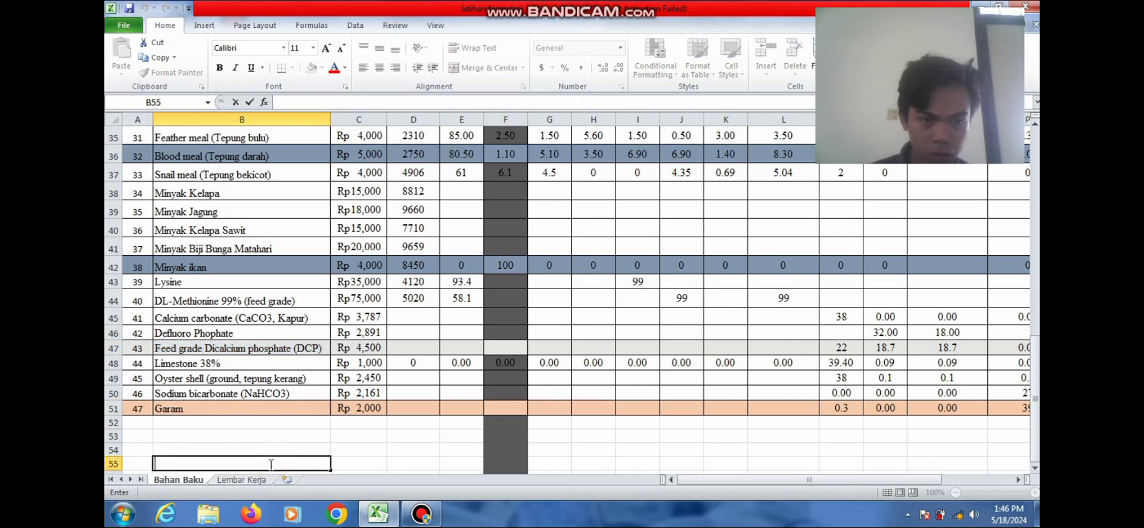
Replace 'feed' with DCP in B16 and enter garam in B17 of the ingredient list
left_click(242, 484)
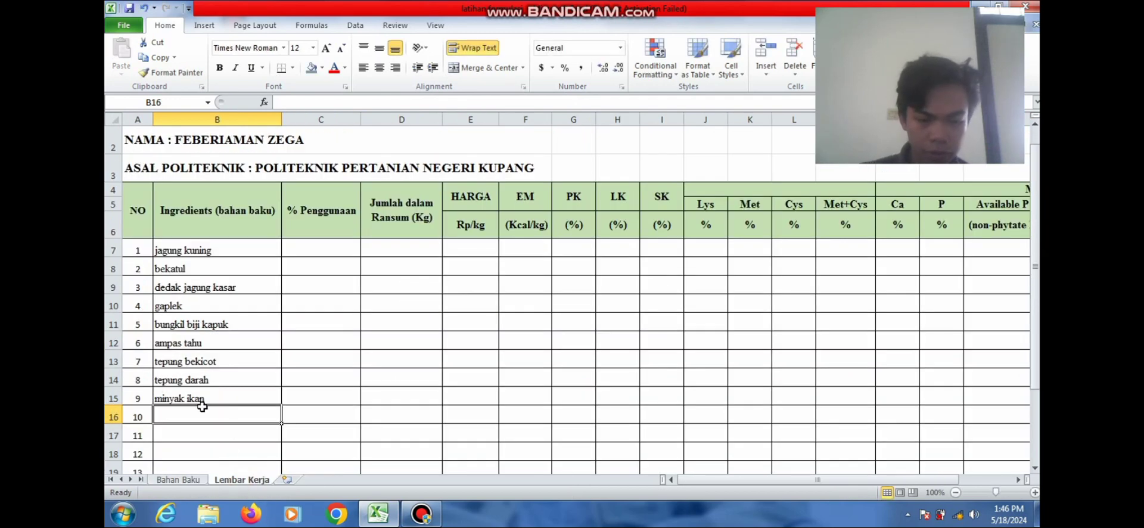
type("feed")
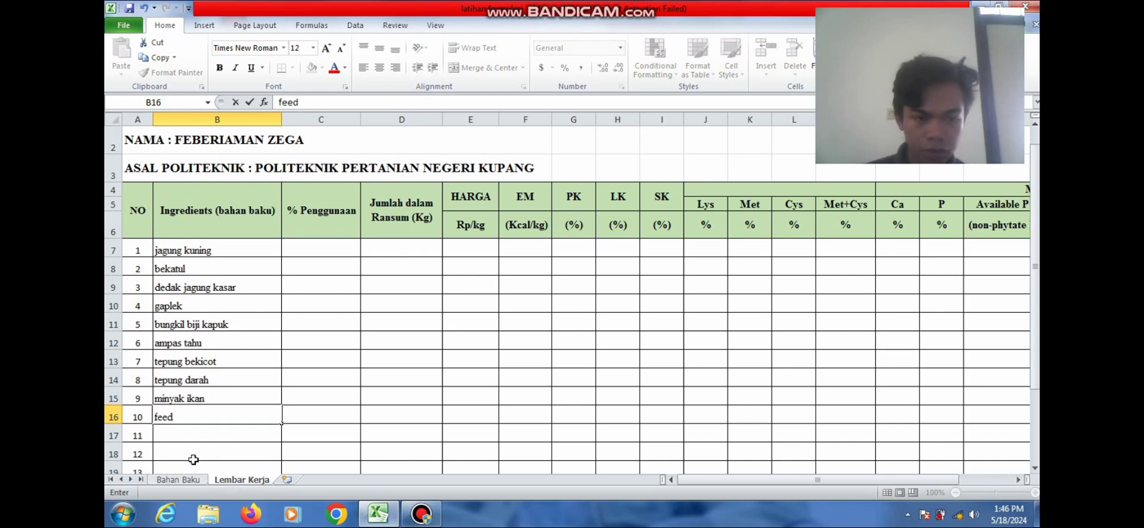
left_click(187, 484)
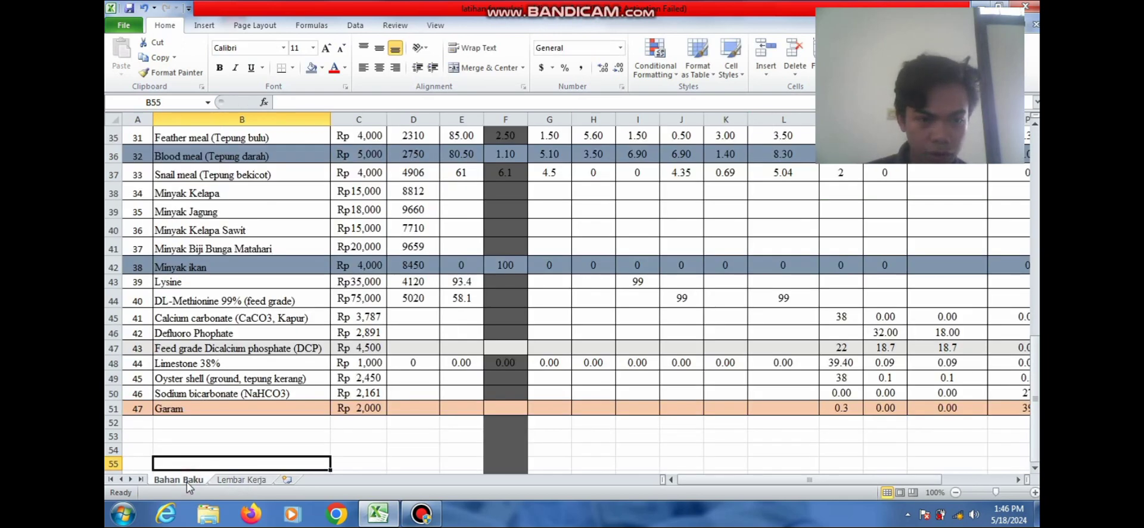
left_click(244, 480)
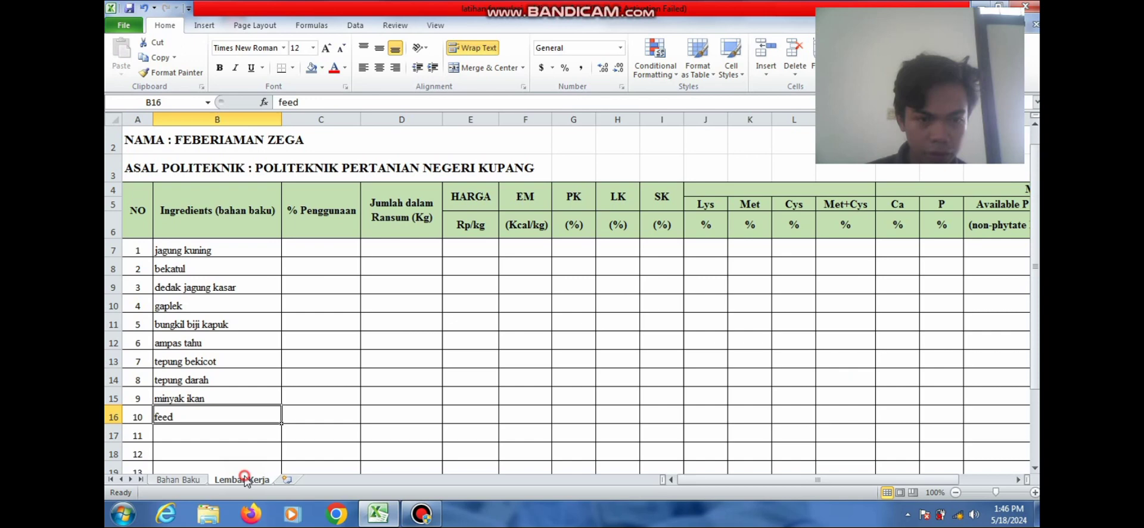
double_click(216, 416)
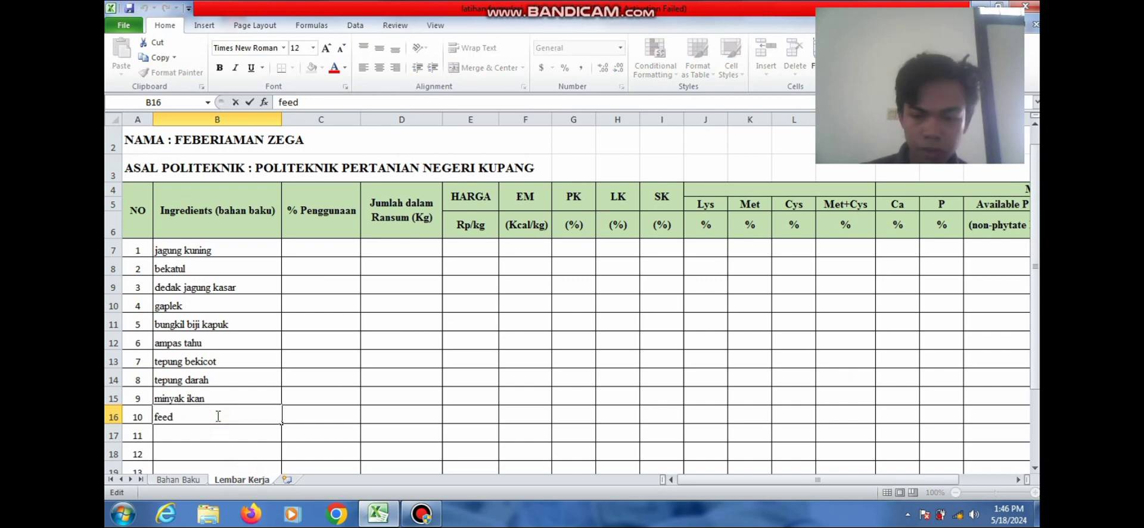
key("BackSpace")
key("BackSpace")
key("BackSpace")
key("BackSpace")
type("D")
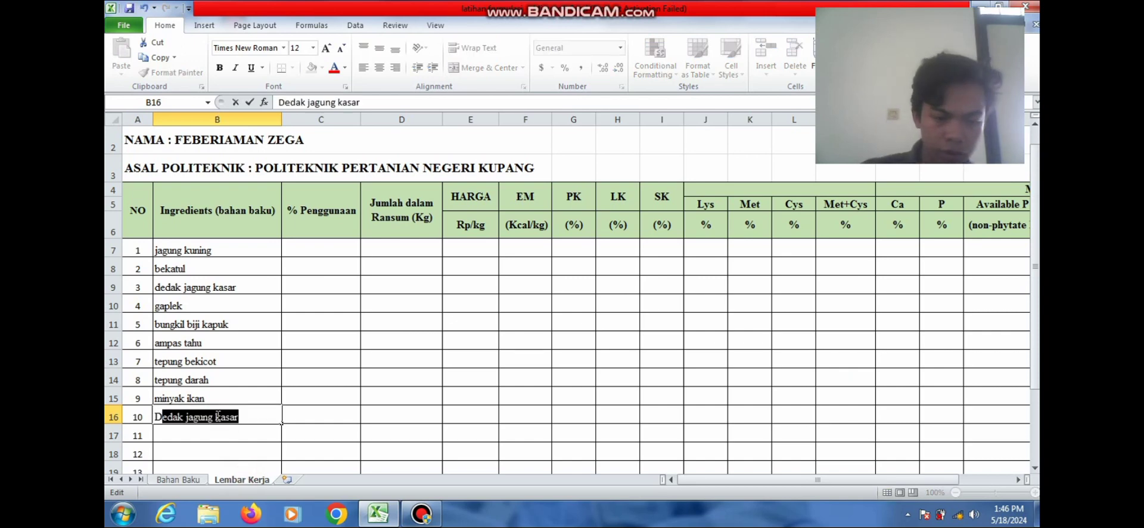
type("CP")
key("Return")
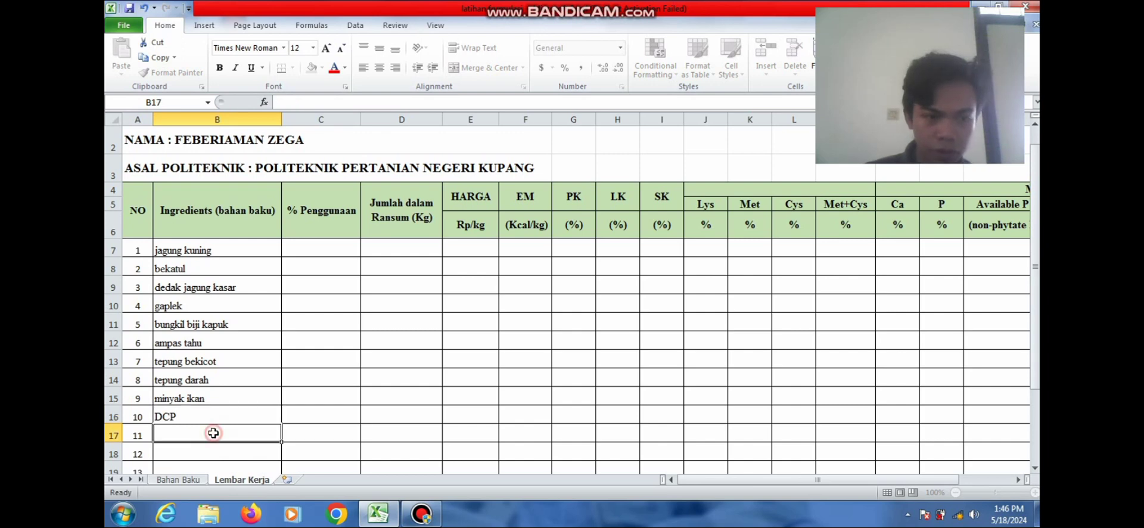
type("garam")
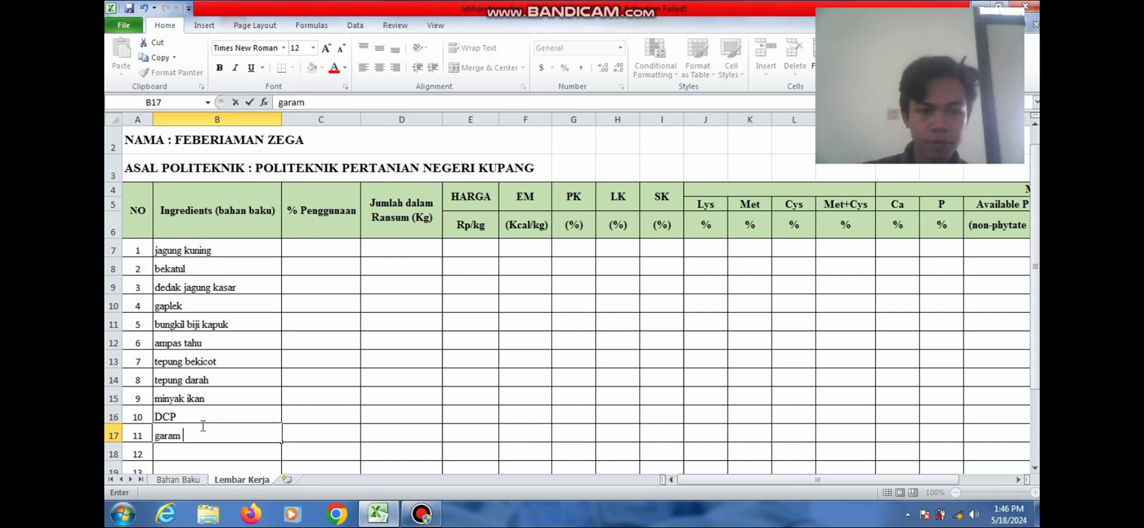
left_click(322, 246)
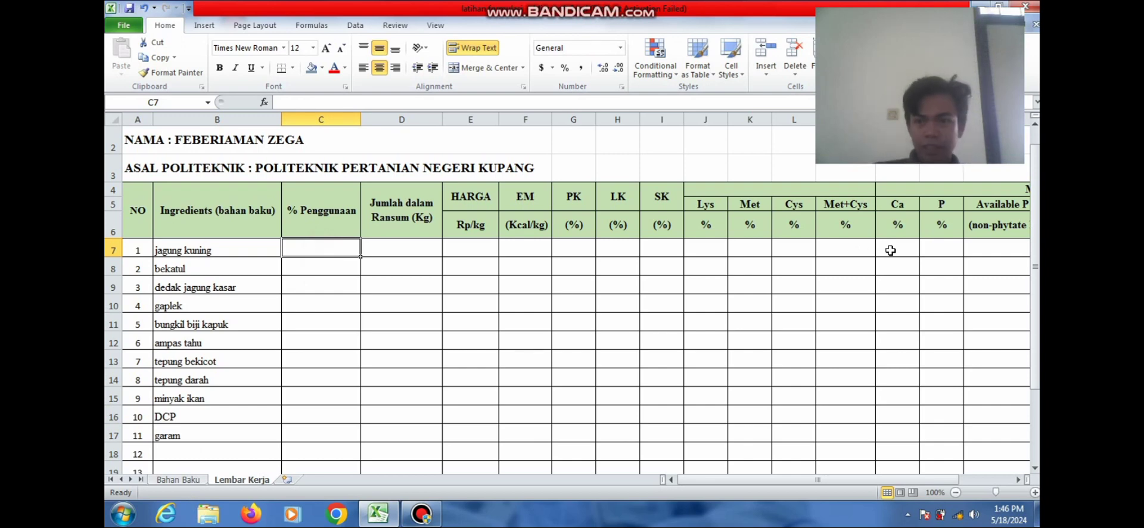
Replace the fixed 100% in C21 with =SUM(C7:C20) over the % Penggunaan column
left_click_drag(1035, 275, 1035, 290)
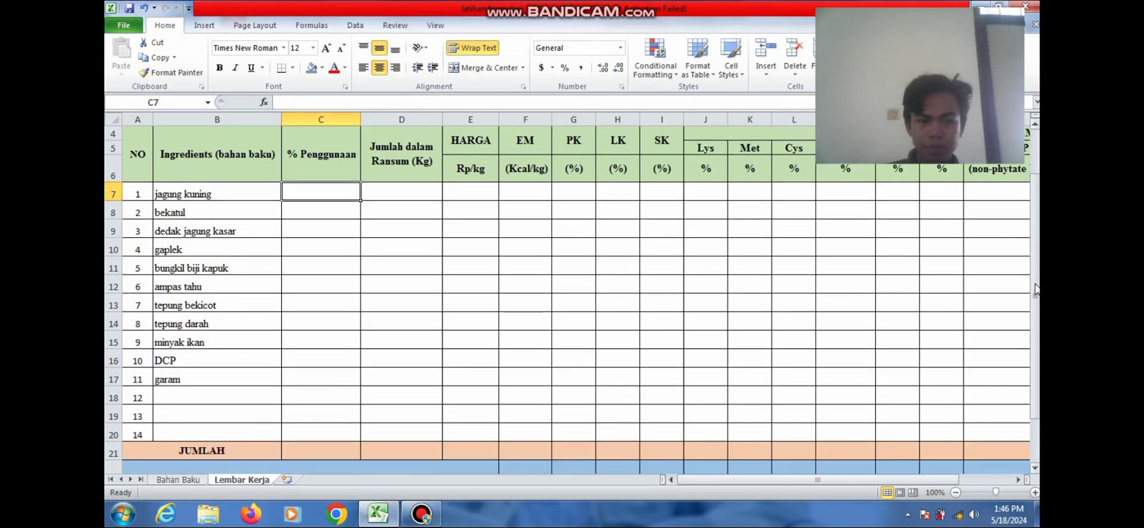
left_click(314, 448)
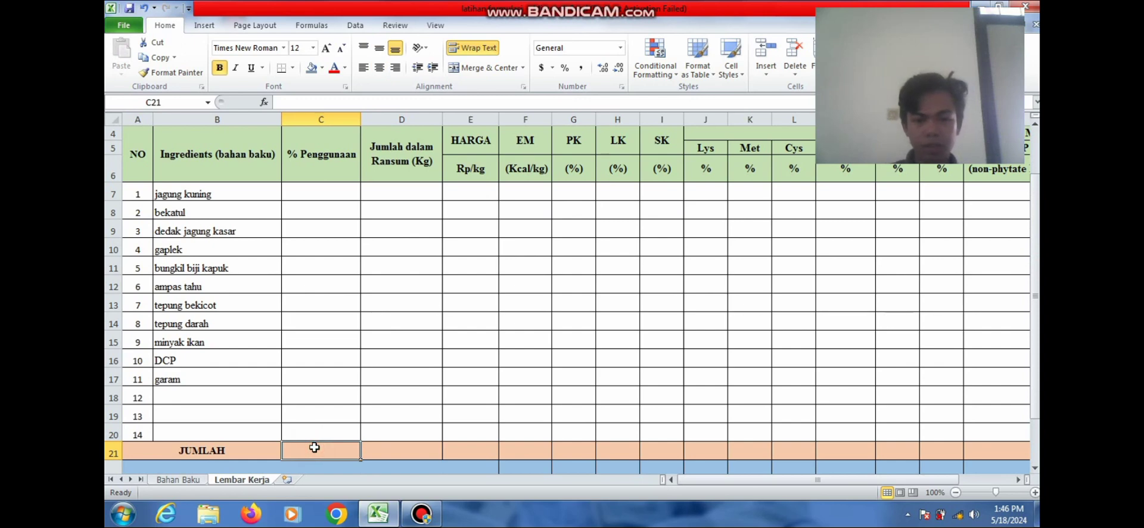
type("100")
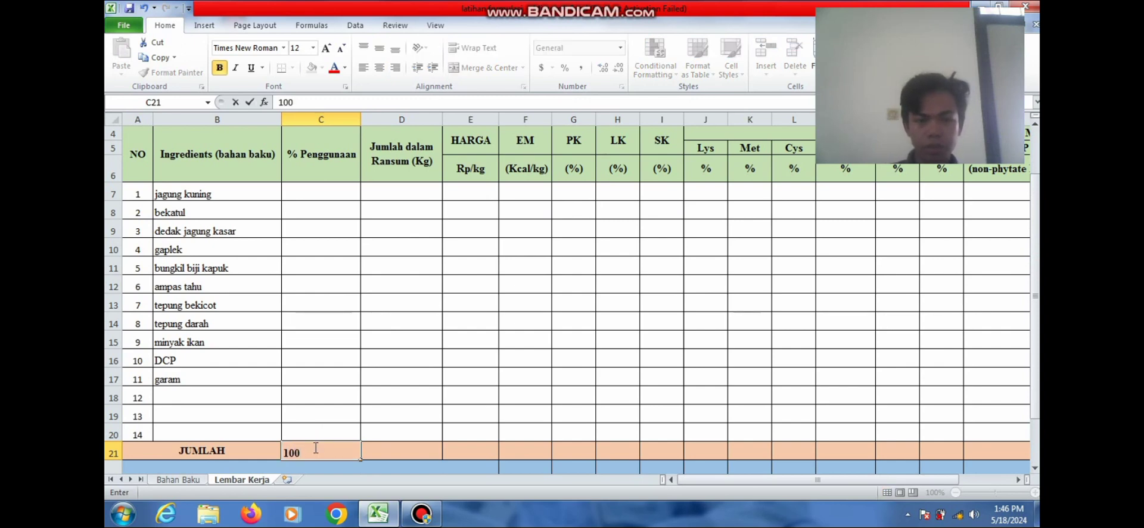
type("%")
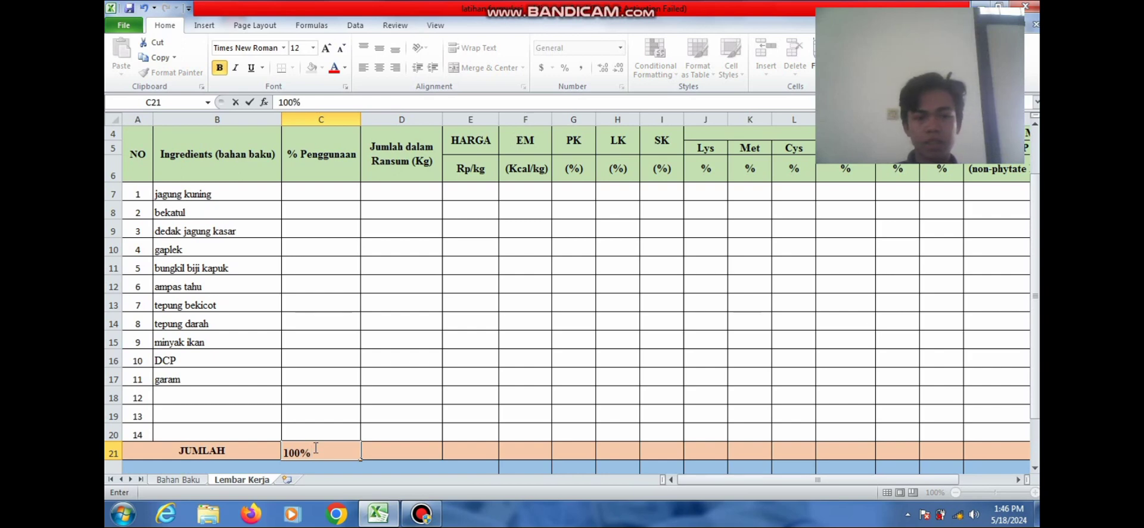
key("BackSpace")
key("BackSpace")
key("BackSpace")
key("BackSpace")
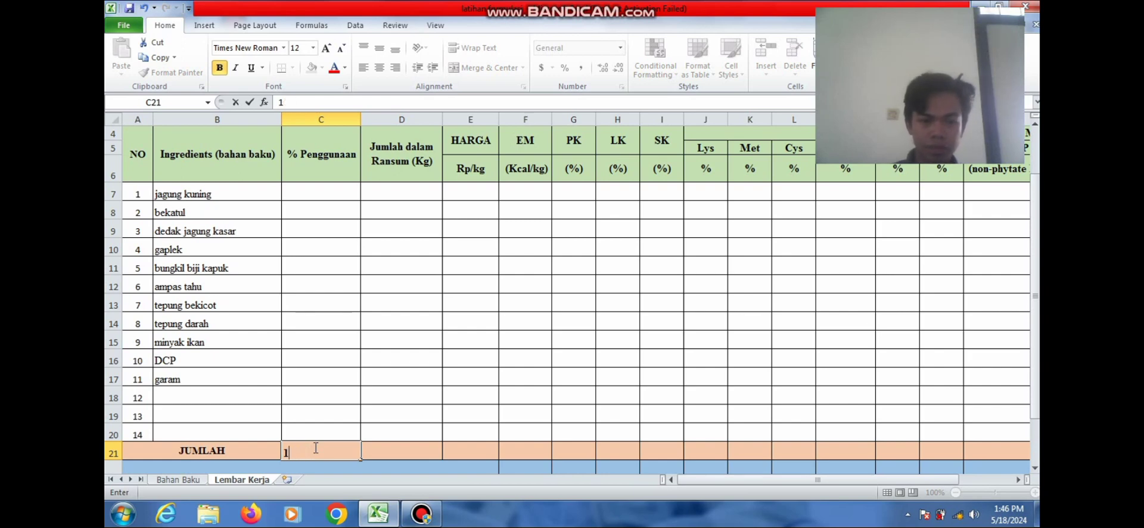
type("=")
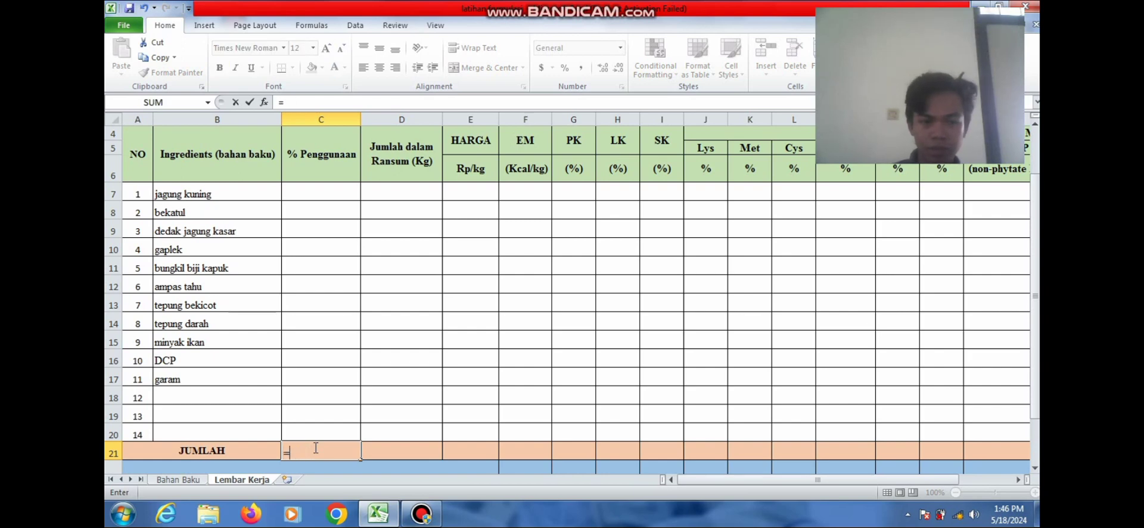
type("SUM")
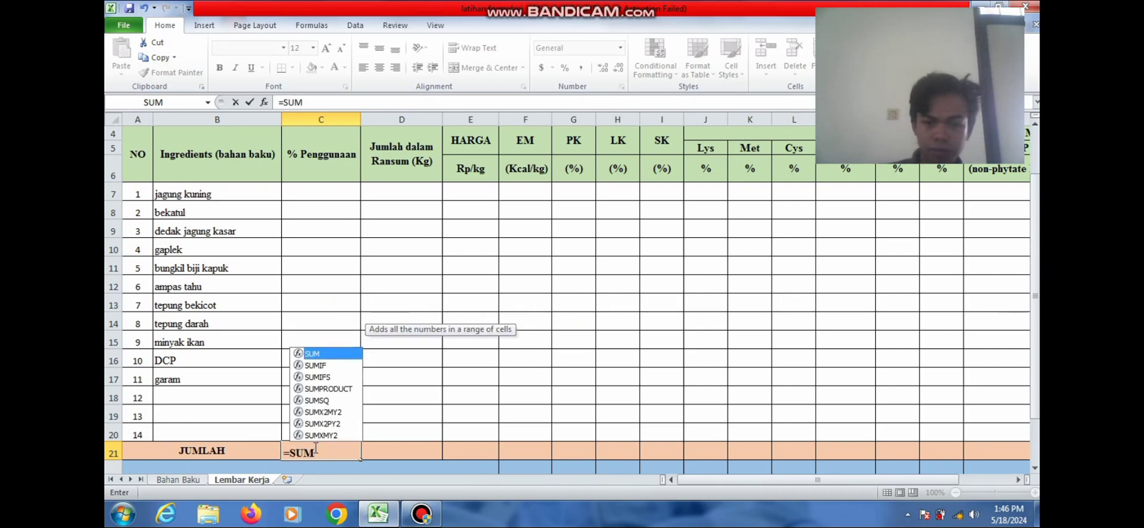
type("(")
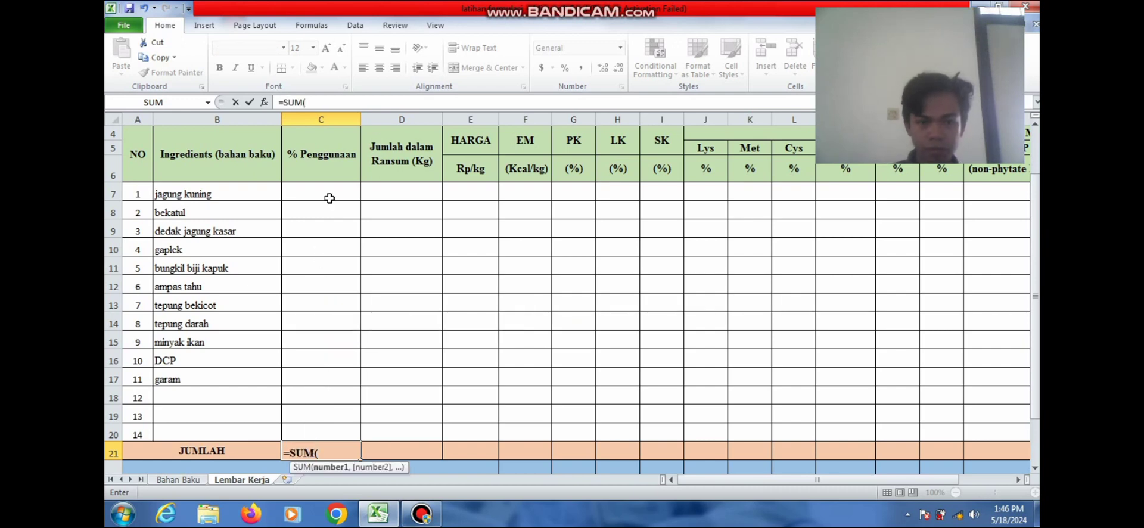
left_click_drag(329, 193, 325, 426)
type(")")
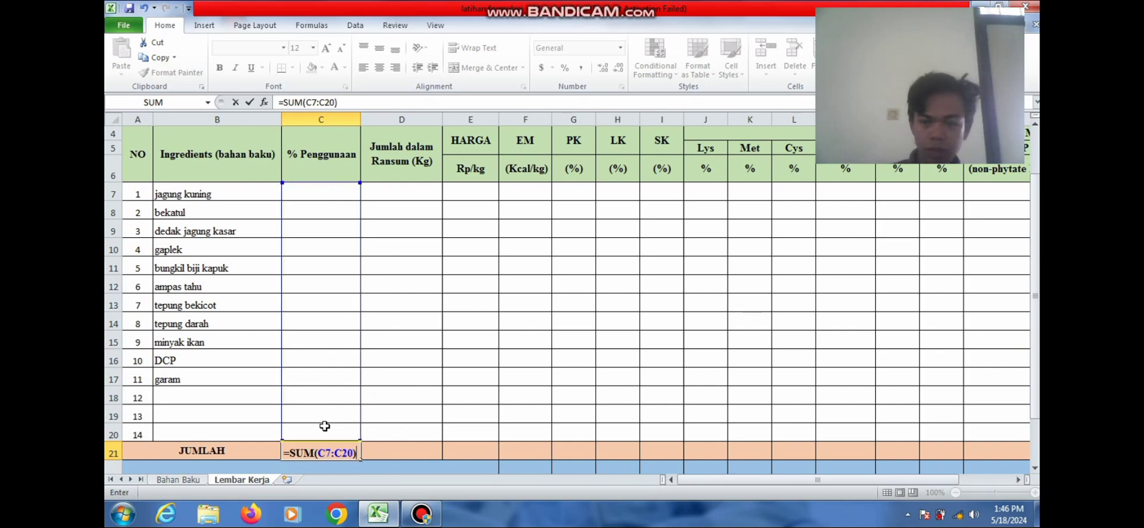
key("Return")
left_click(335, 166)
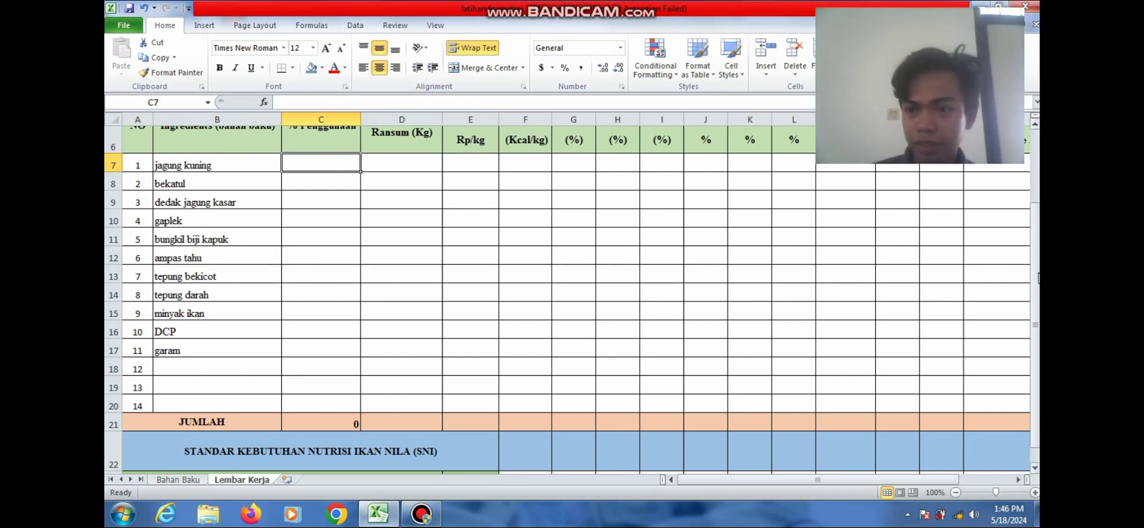
left_click_drag(1037, 277, 1036, 271)
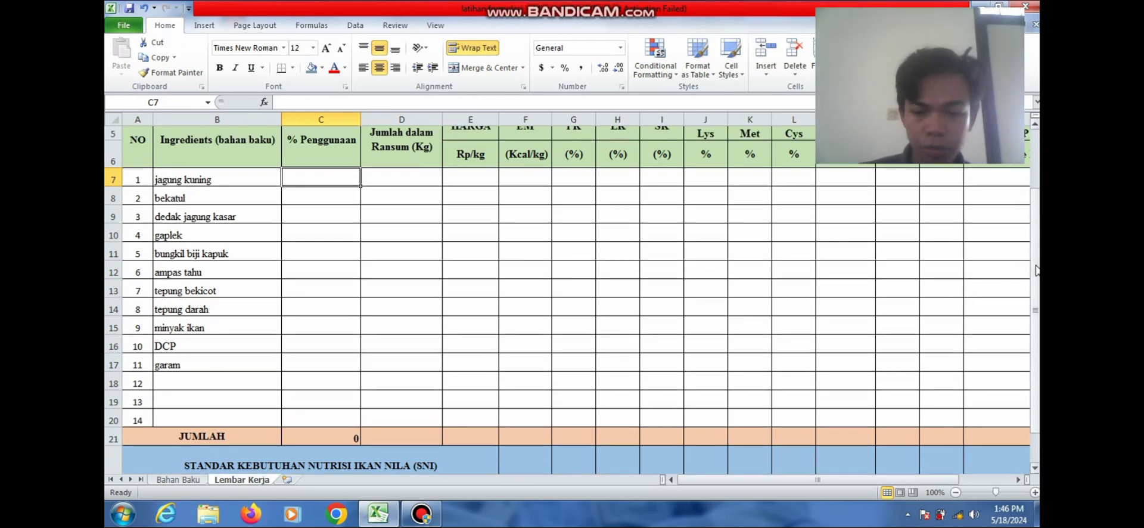
Enter 20% for jagung kuning and 8% for bekatul
type("20")
key("Return")
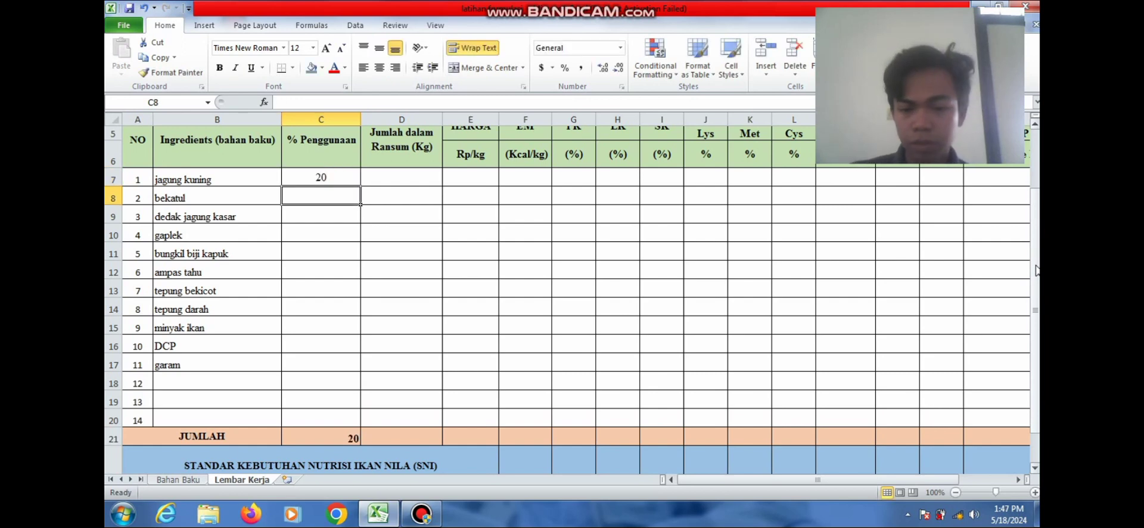
type("8")
key("Return")
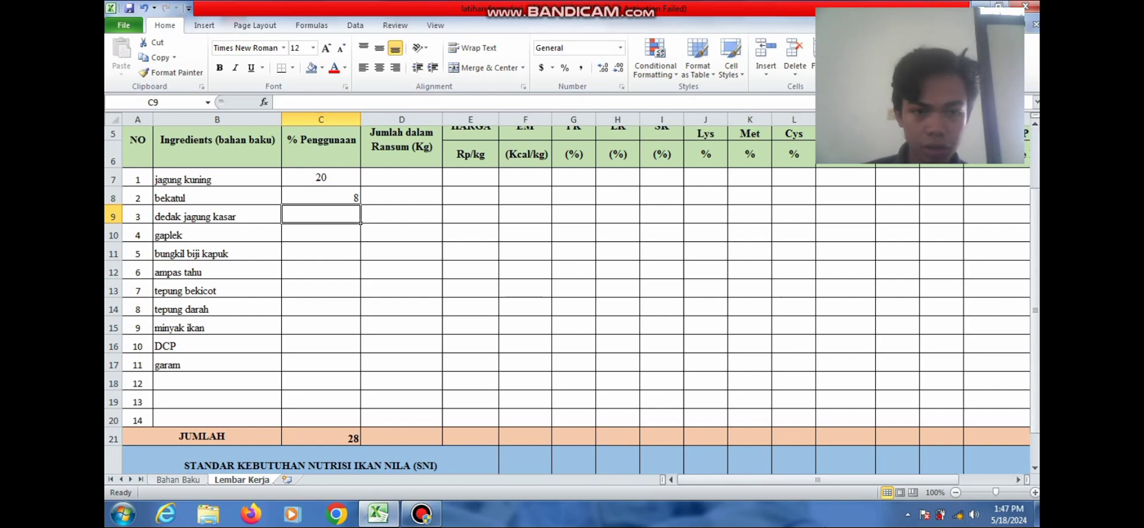
Working upward from garam, enter 0.5% for garam, DCP and minyak ikan, 7% tepung darah, 10% tepung bekicot
left_click(348, 366)
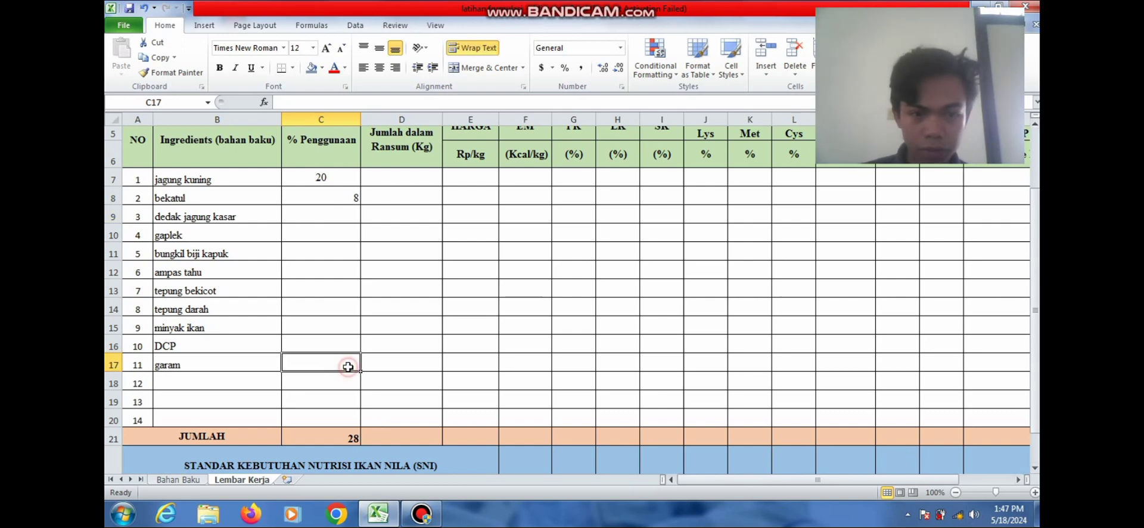
type("0.")
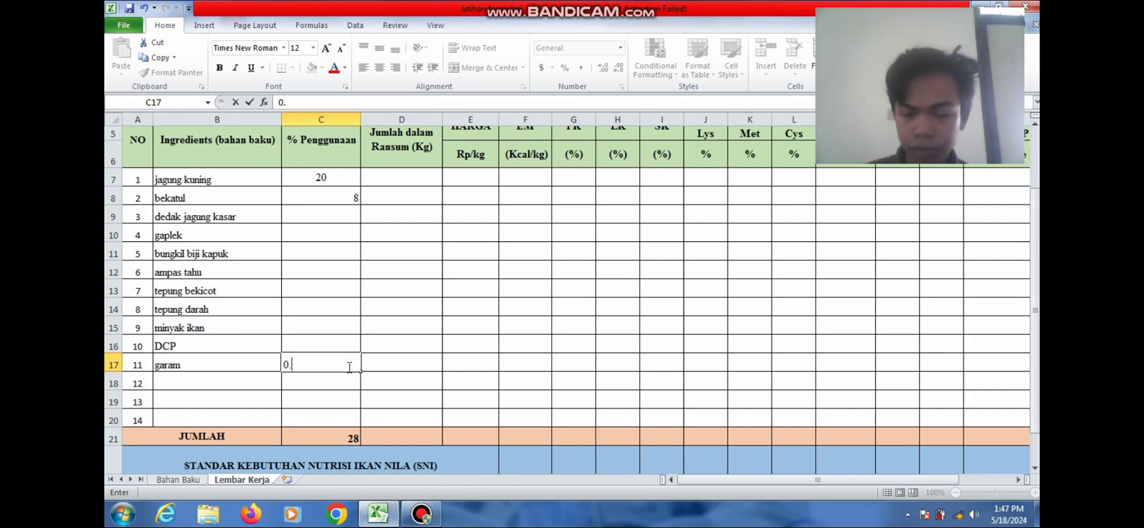
type("5")
key("Up")
type("0")
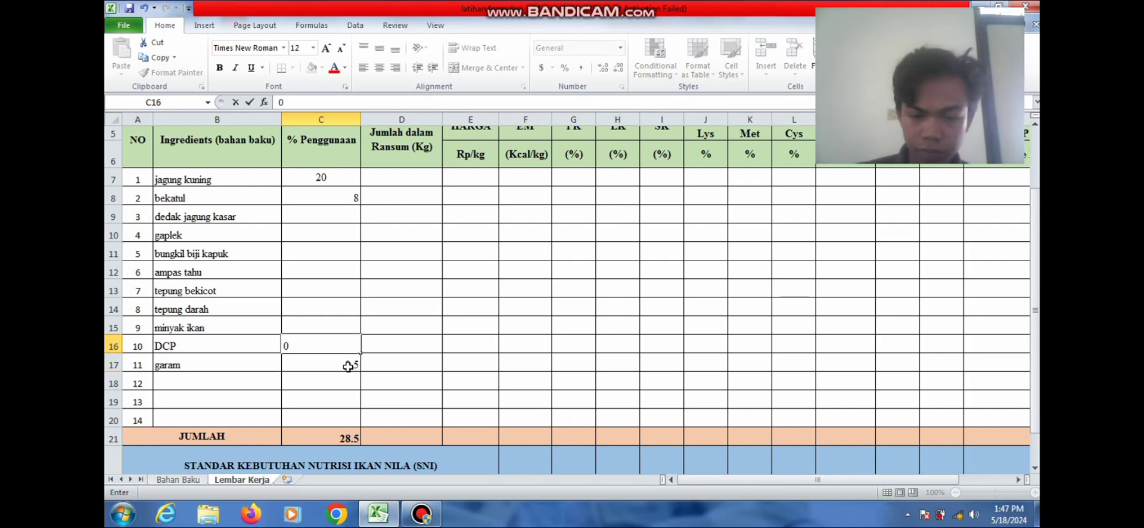
type(".5")
key("Up")
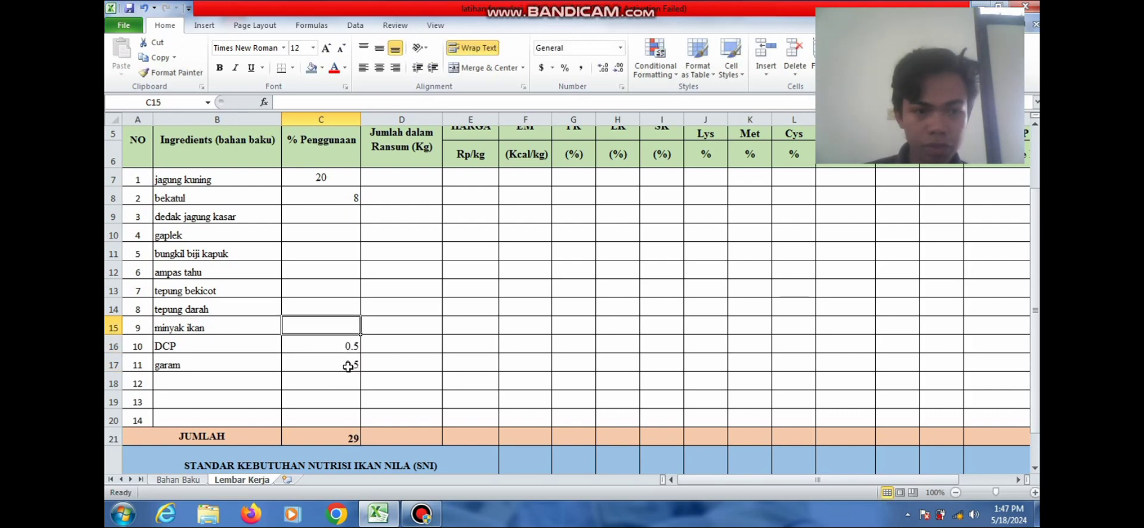
type("0")
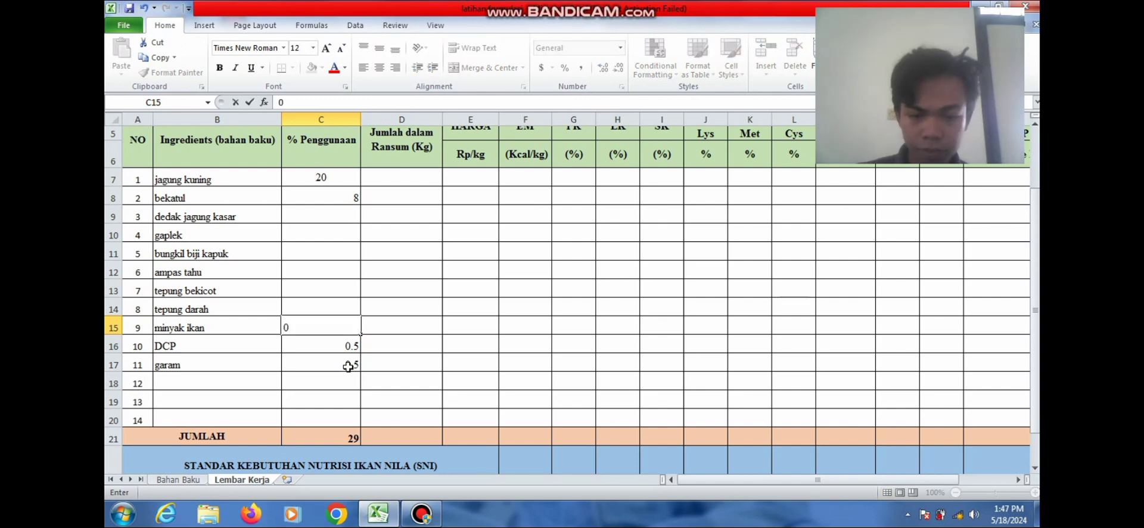
type(".5")
key("Up")
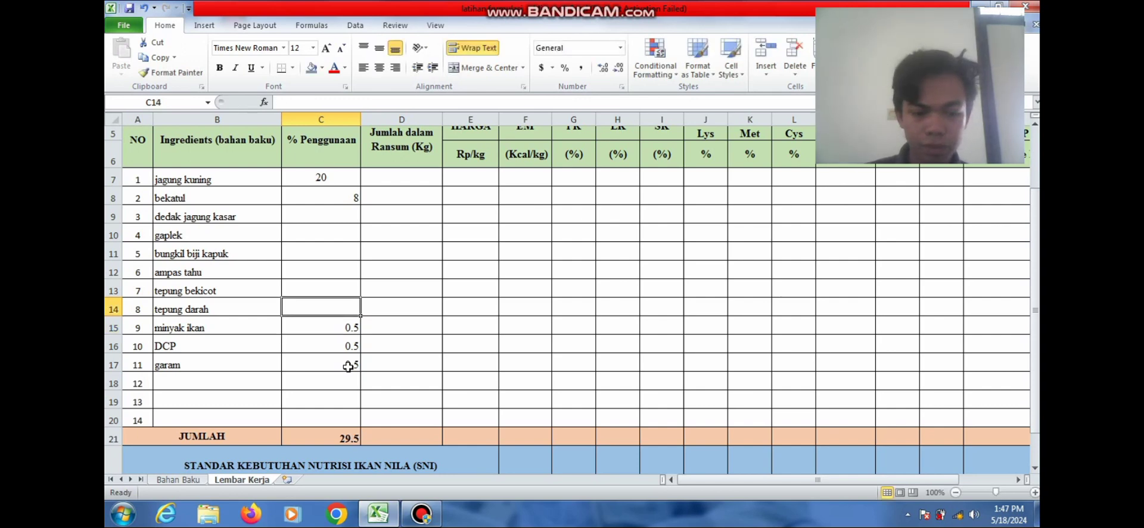
type("7")
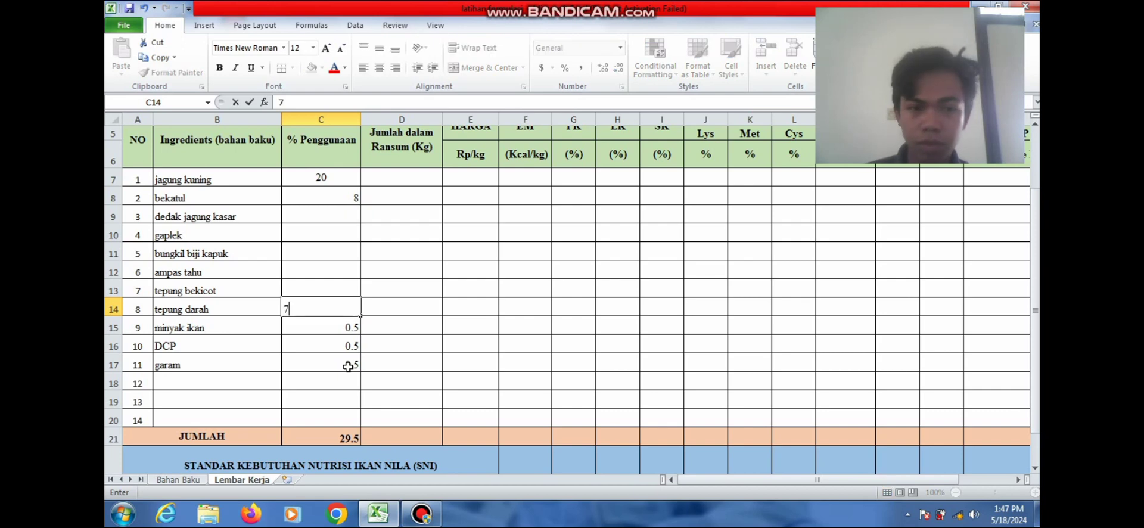
key("Up")
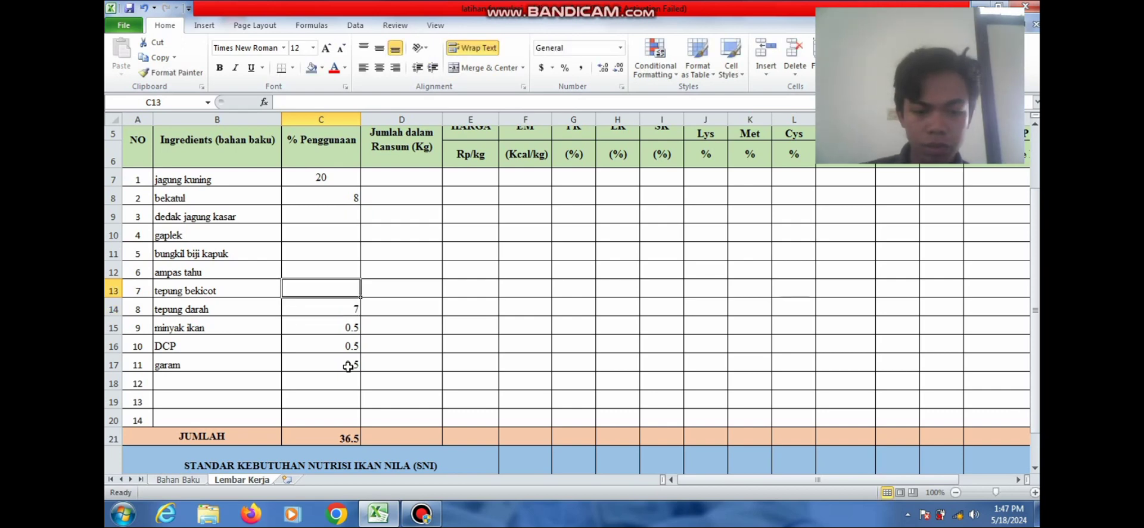
type("10")
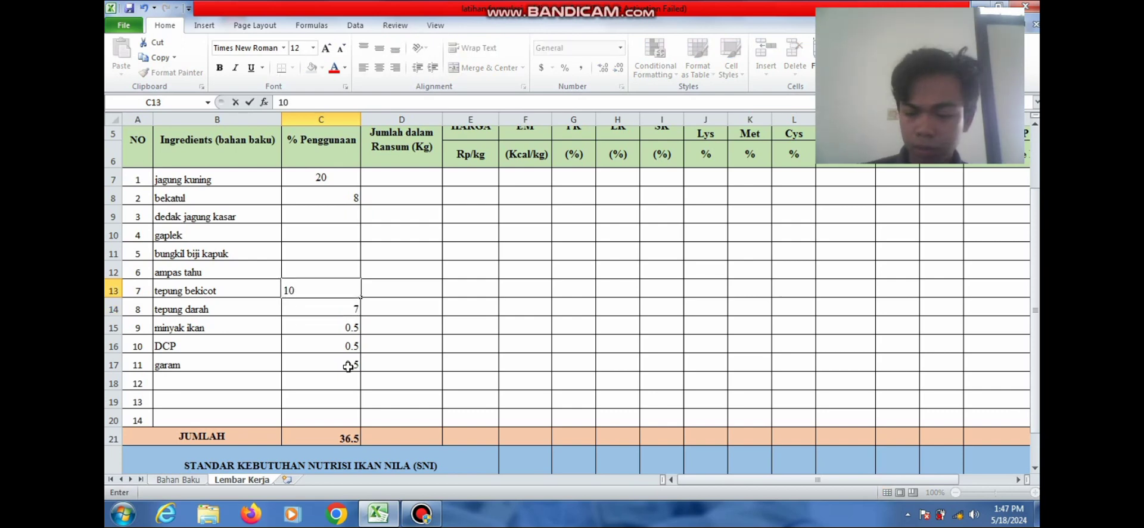
key("Up")
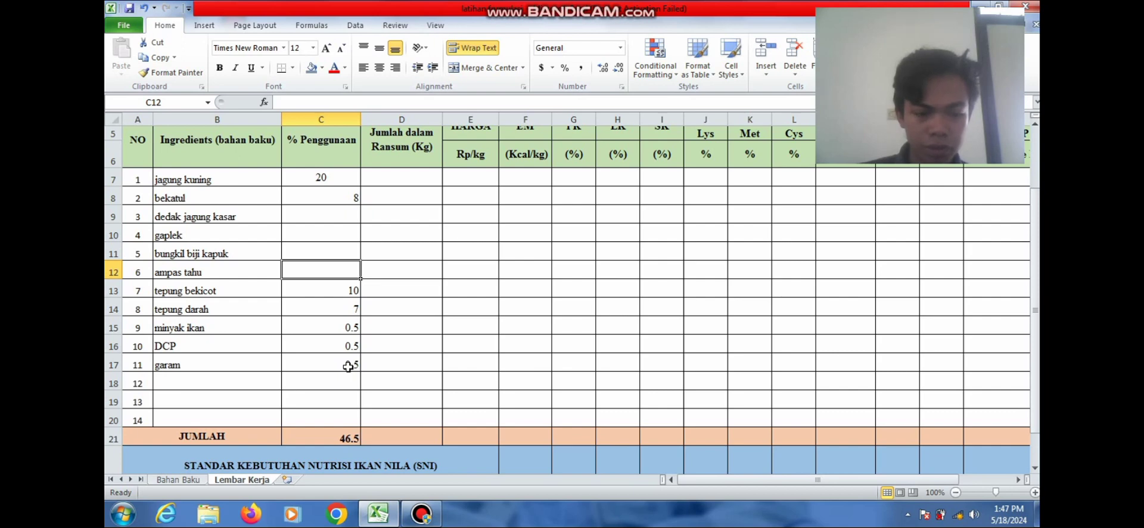
Enter 12% ampas tahu, 21% bungkil biji kapuk, 10% gaplek and 10.5% dedak jagung kasar
type("12")
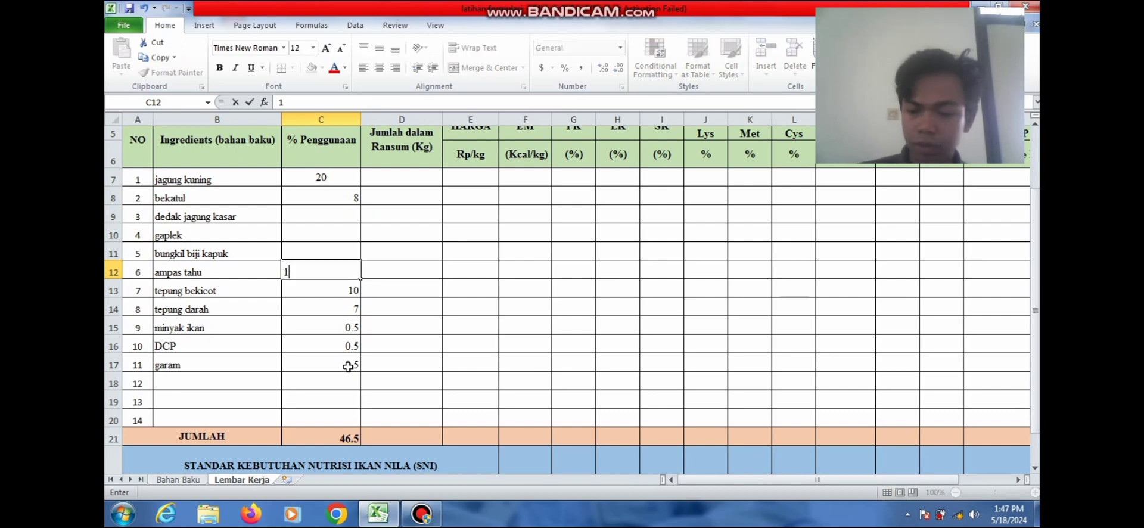
key("Up")
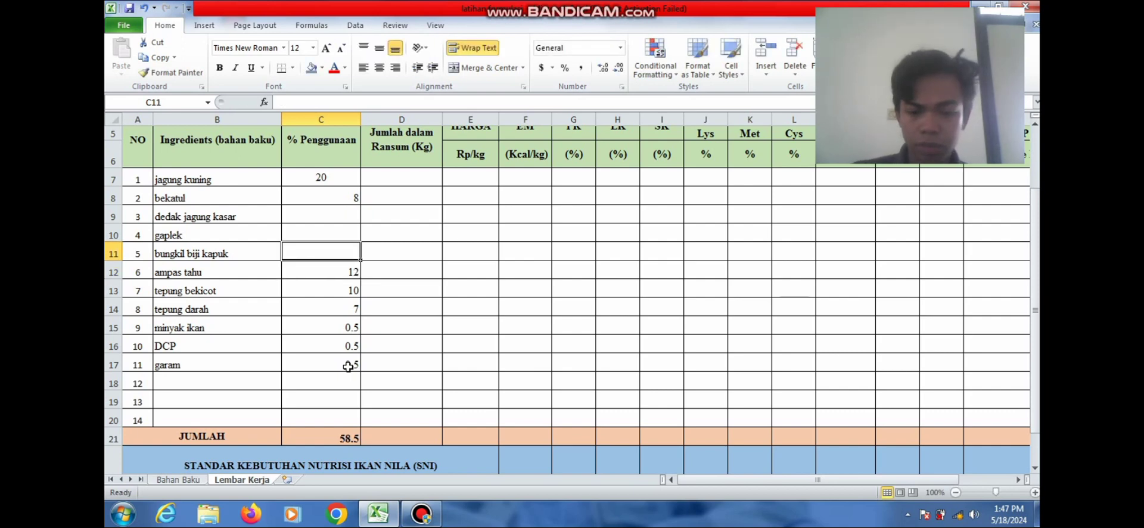
type("21")
key("Up")
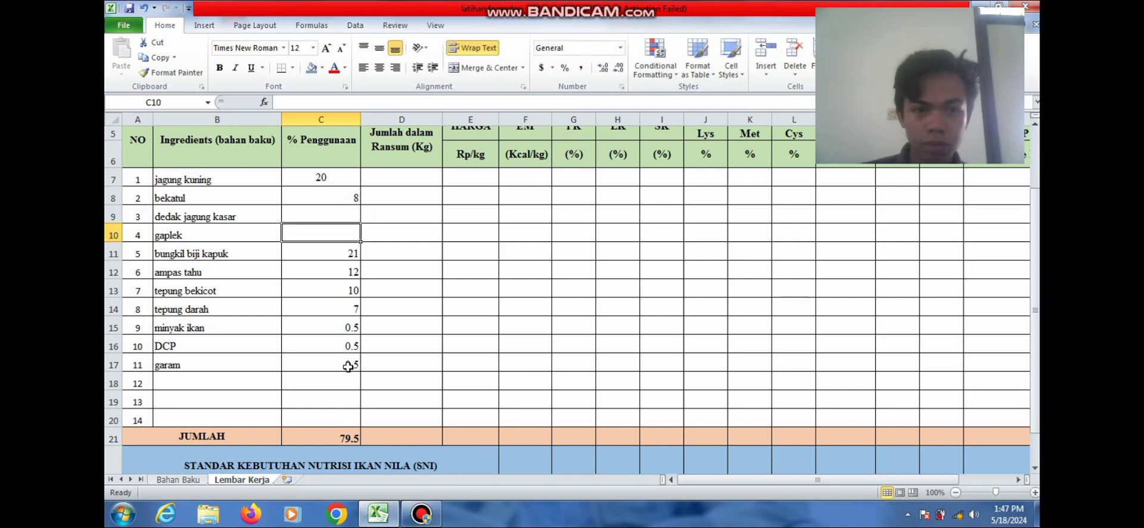
type("10")
key("Up")
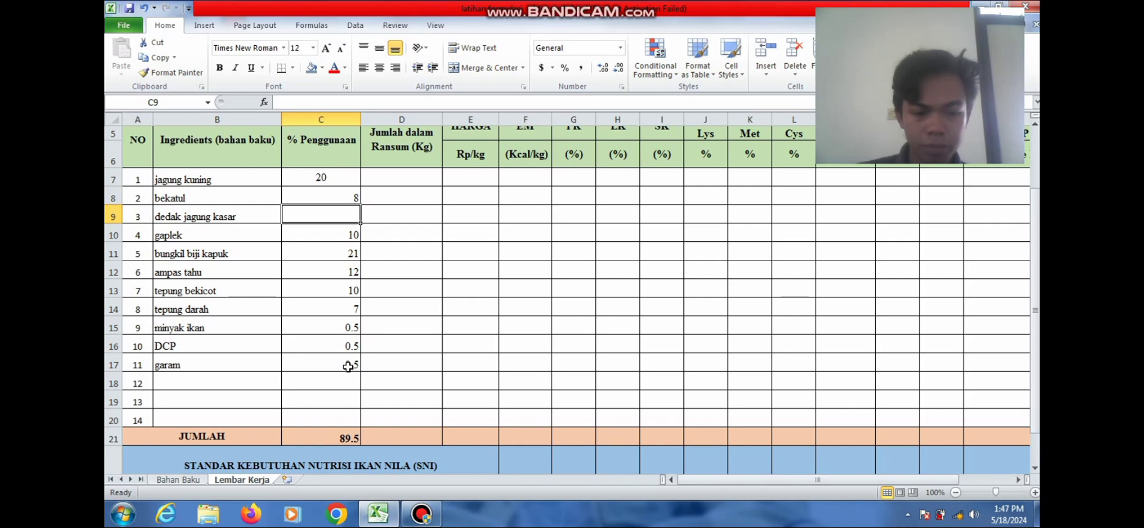
type("11.")
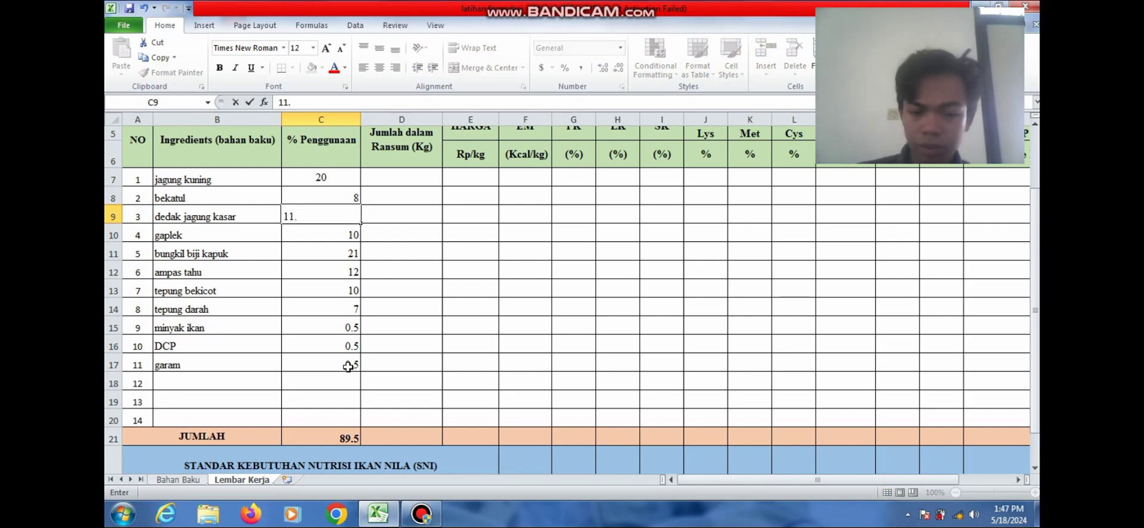
type("5")
key("Up")
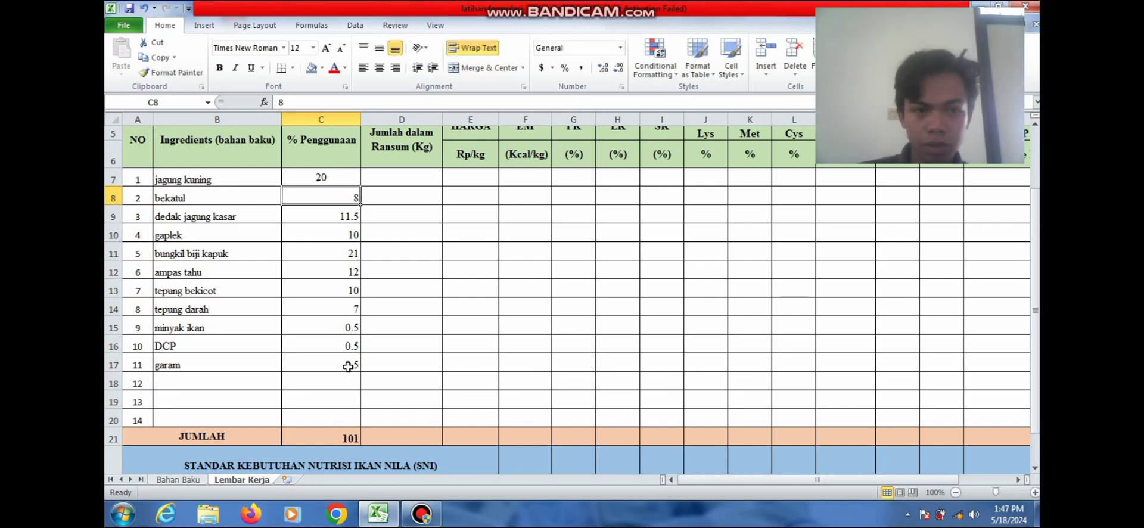
key("Down")
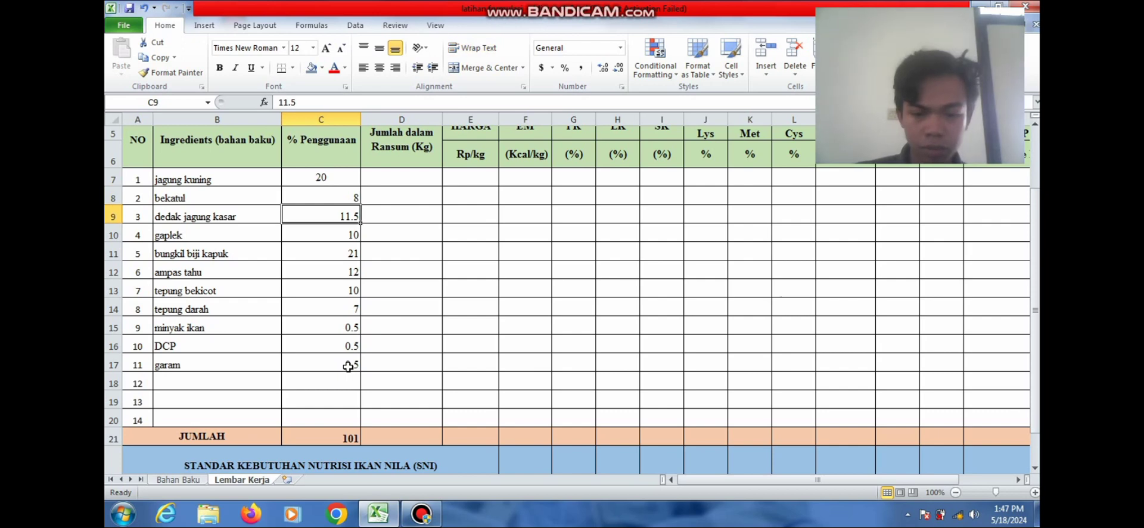
type("10.5")
key("Up")
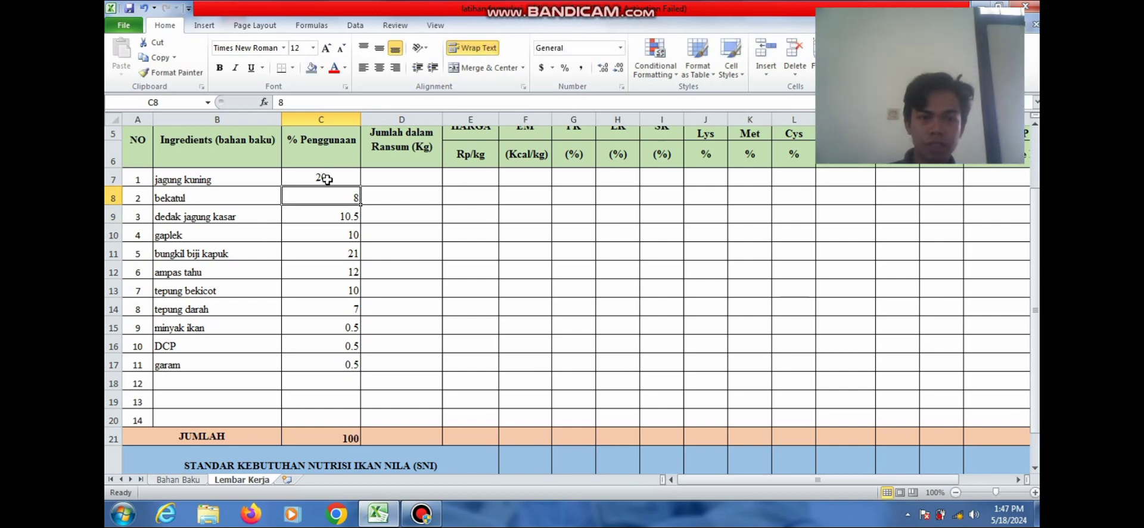
Centre the percentage values in C7:C17
left_click_drag(327, 179, 332, 361)
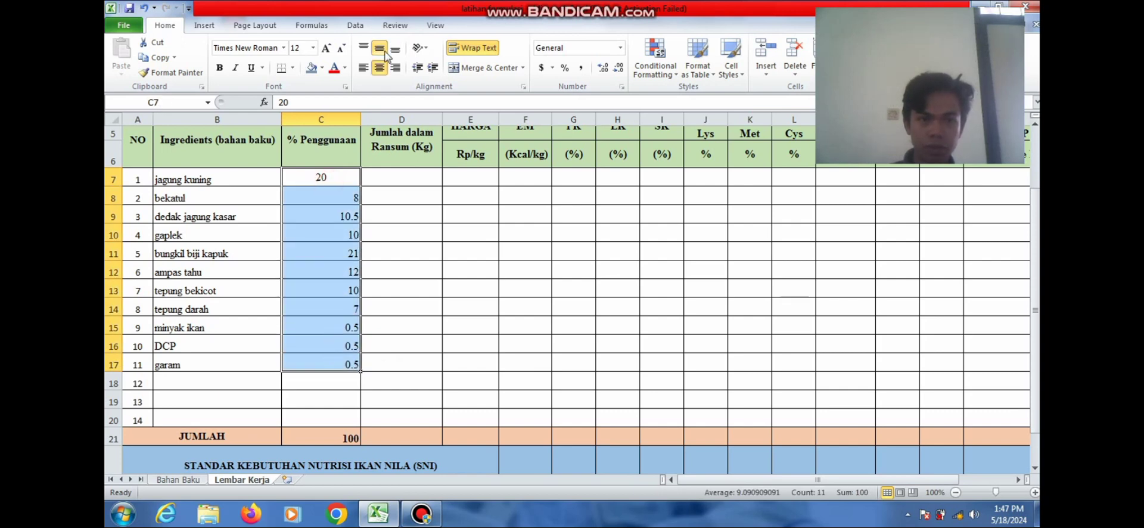
left_click(378, 68)
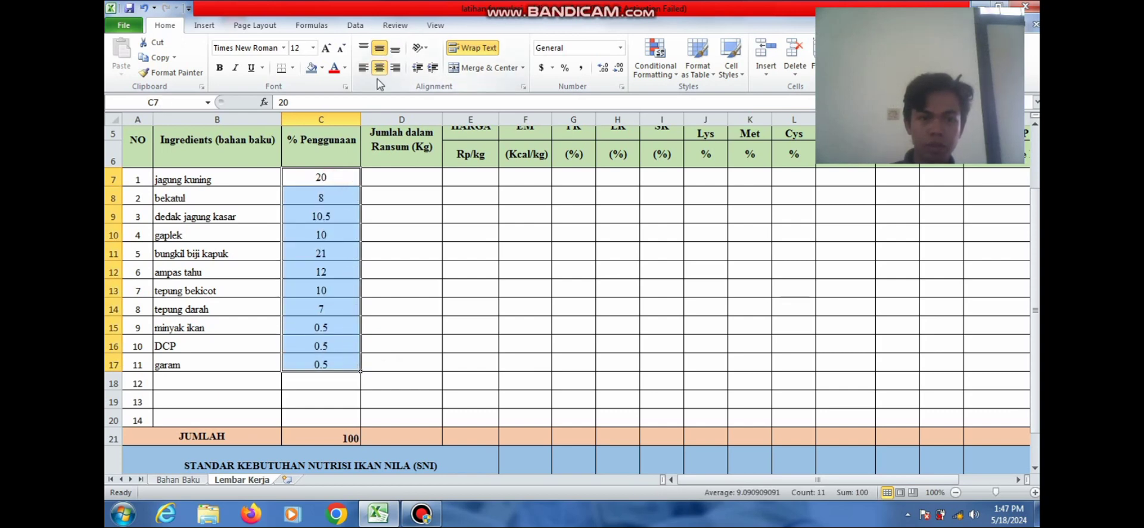
left_click(400, 179)
left_click_drag(1037, 273, 1036, 267)
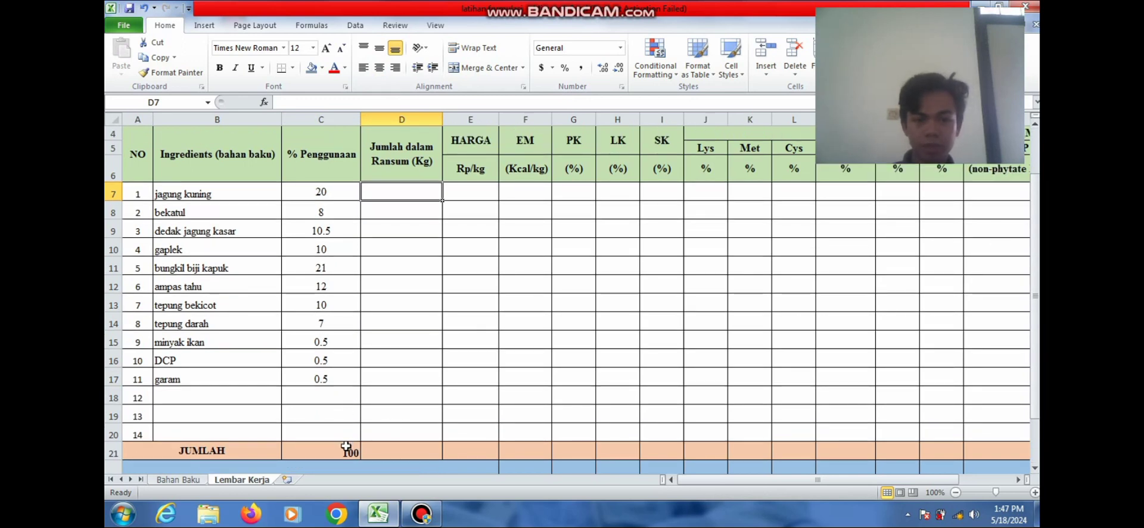
Begin a formula in D7 with an equals sign
left_click(386, 452)
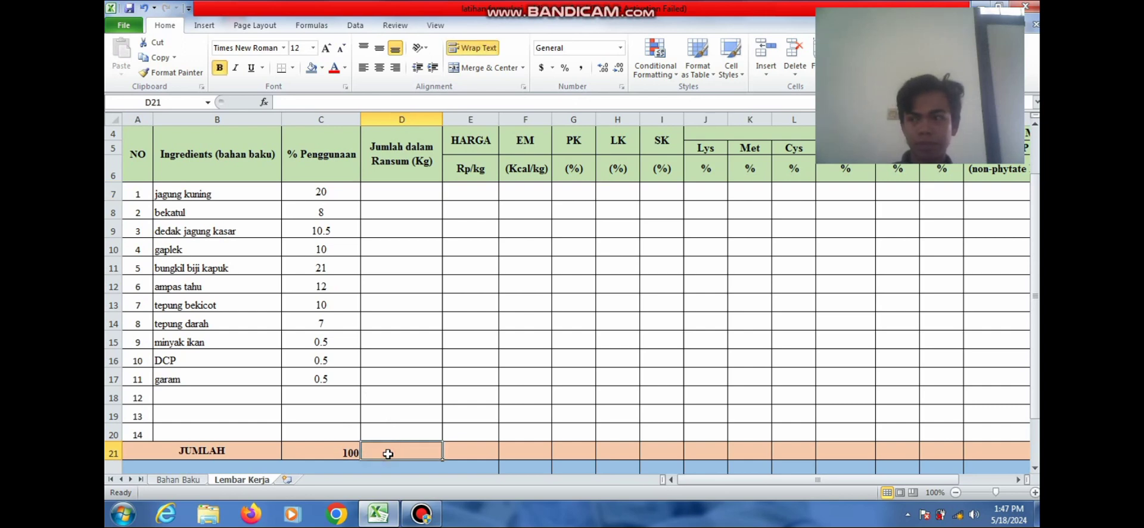
left_click(401, 191)
type("=")
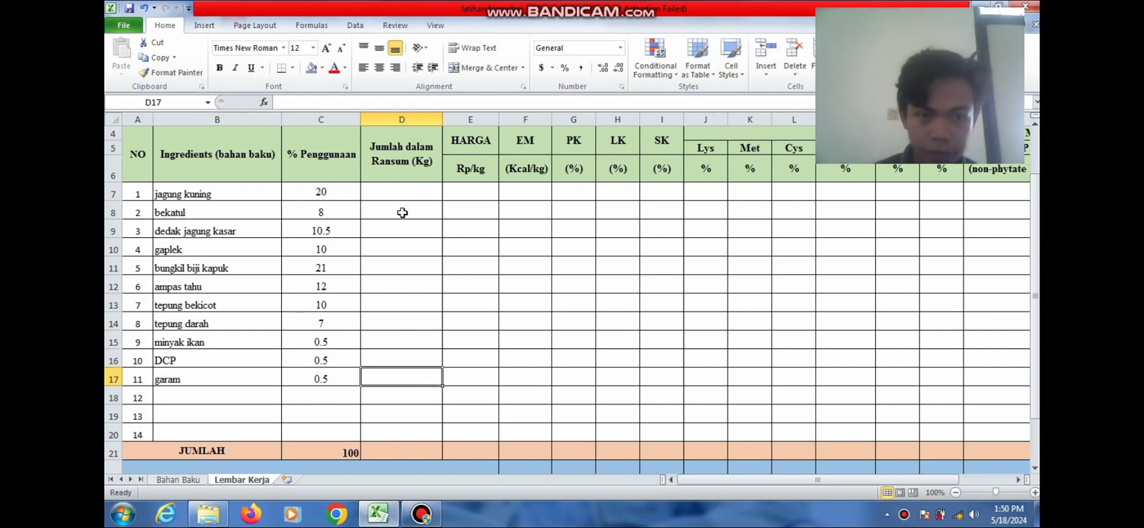
left_click(401, 188)
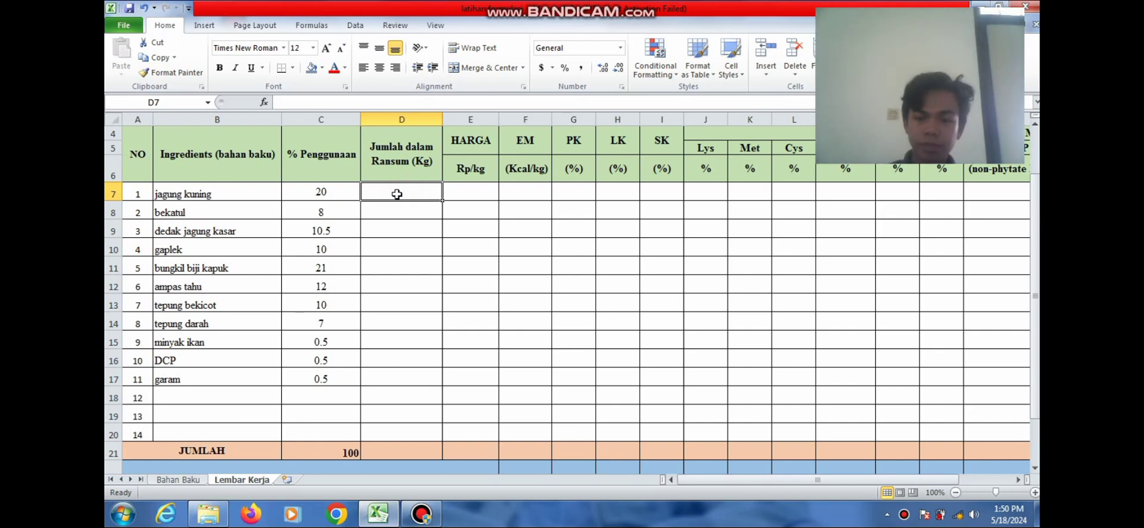
type("=")
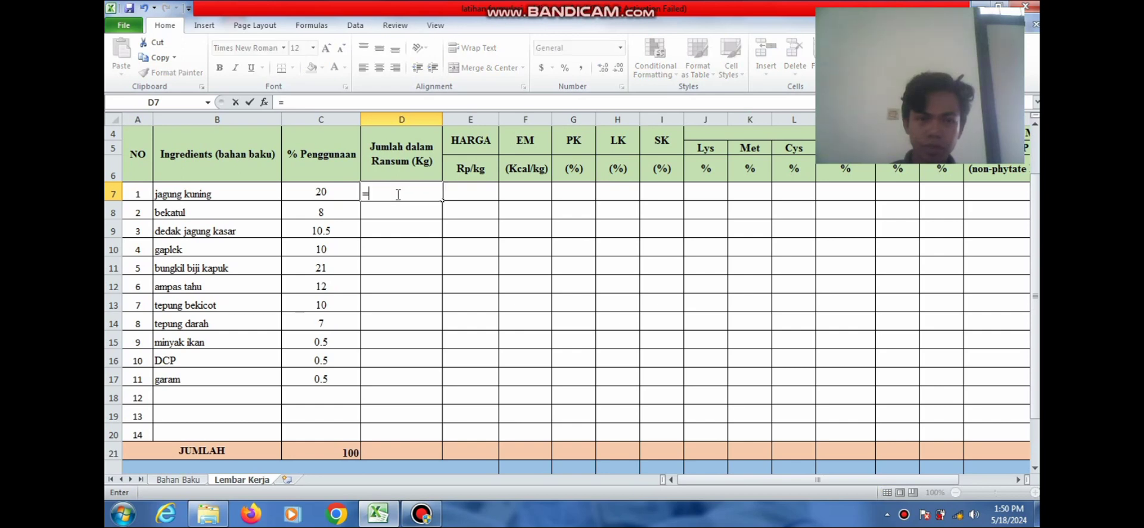
Enter =C7%*30 in D7 and fill it down through D17
left_click(324, 188)
type("%")
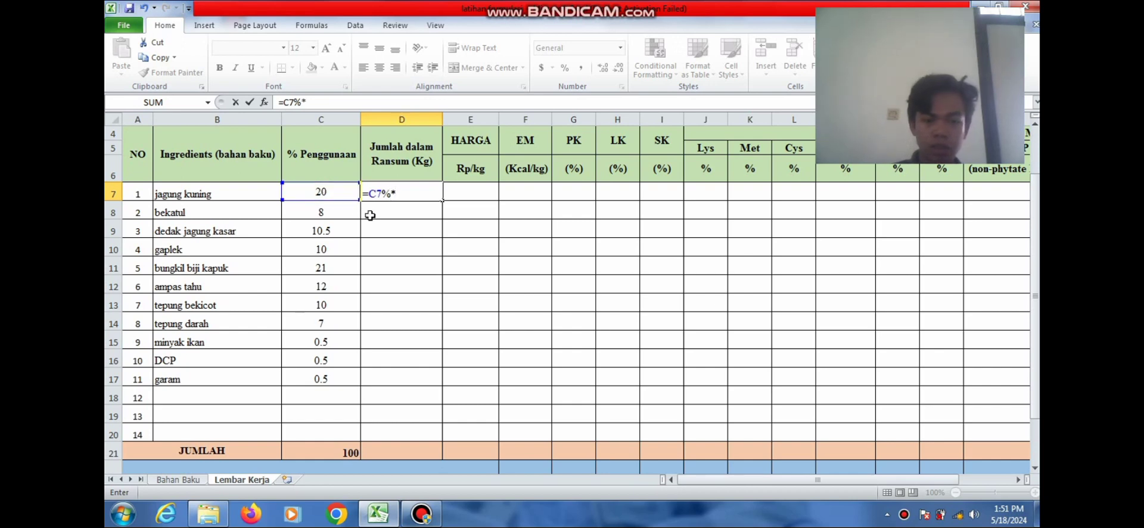
type("*30")
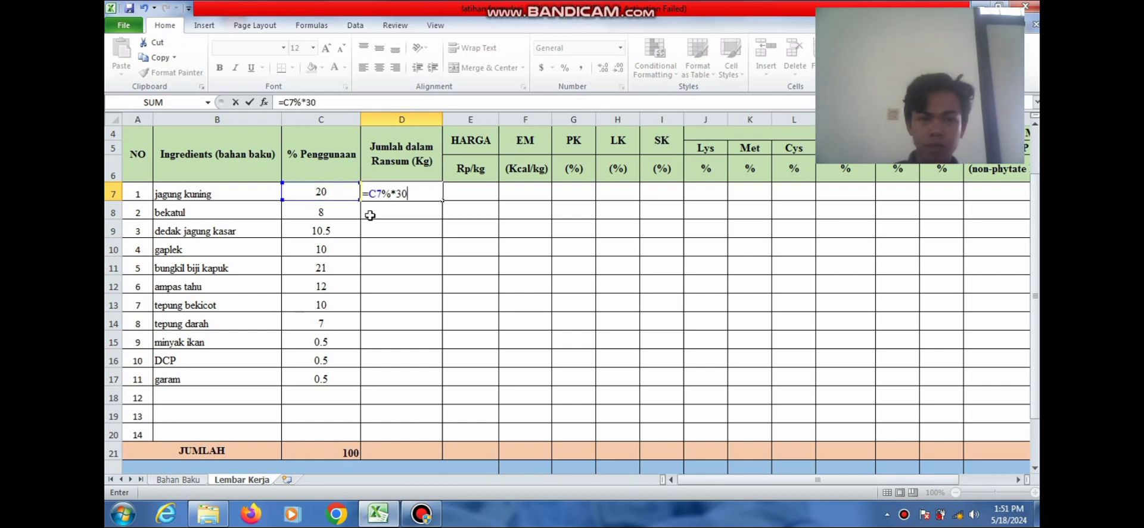
key("Return")
left_click(401, 192)
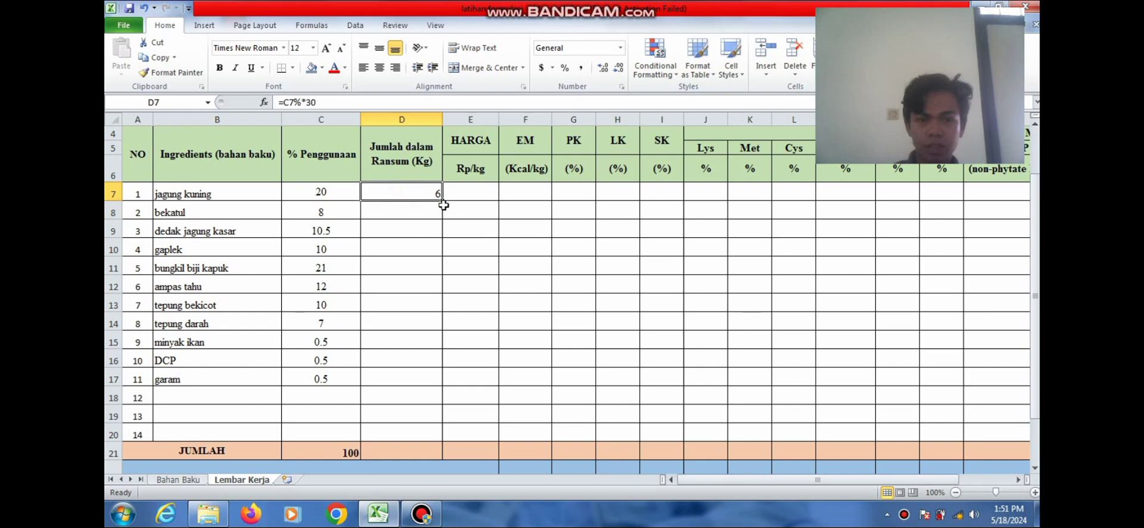
left_click_drag(442, 199, 423, 379)
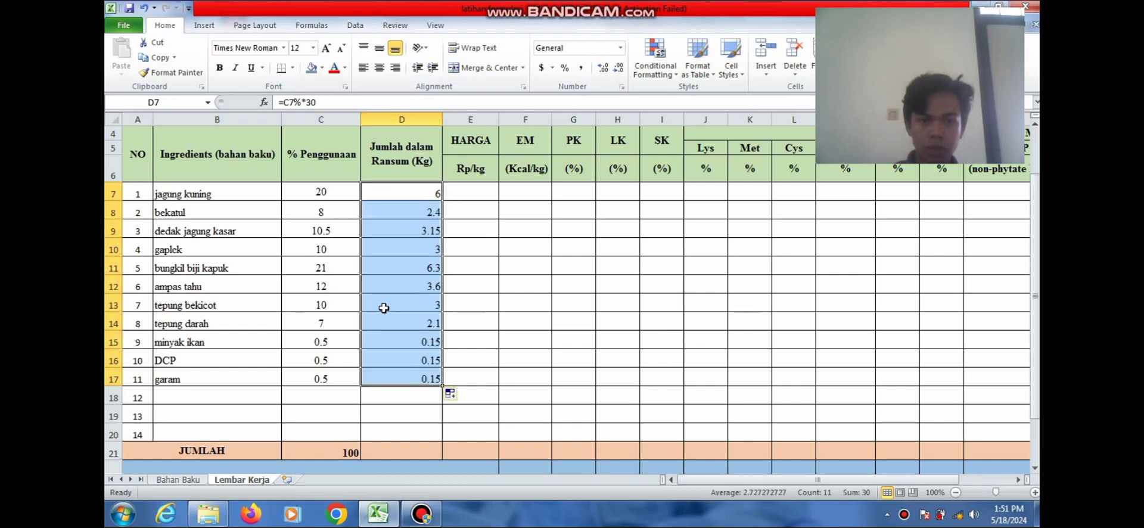
left_click(375, 272)
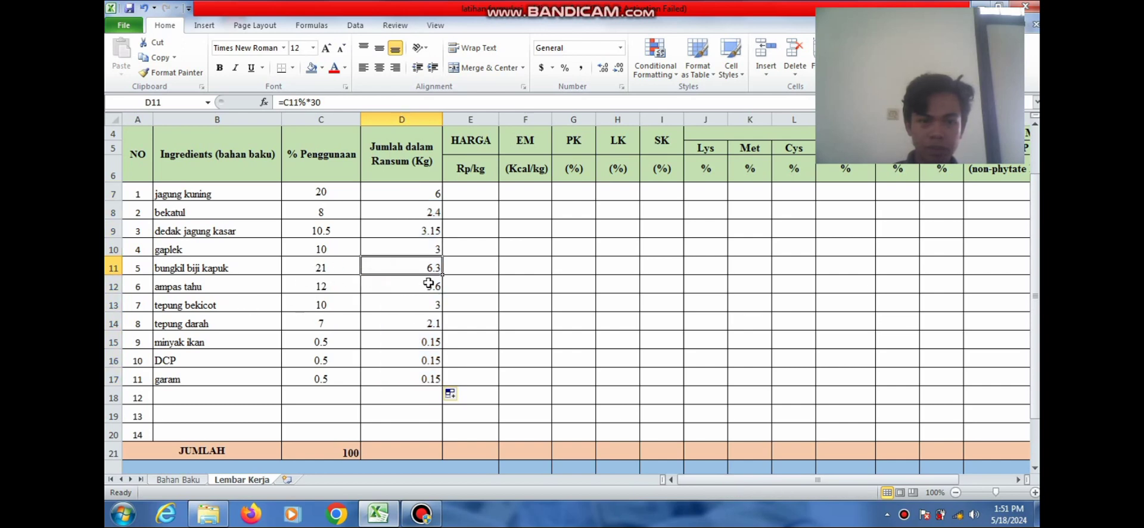
Copy the C21 total formula into D21 and centre the amounts in D7:D17
left_click(324, 453)
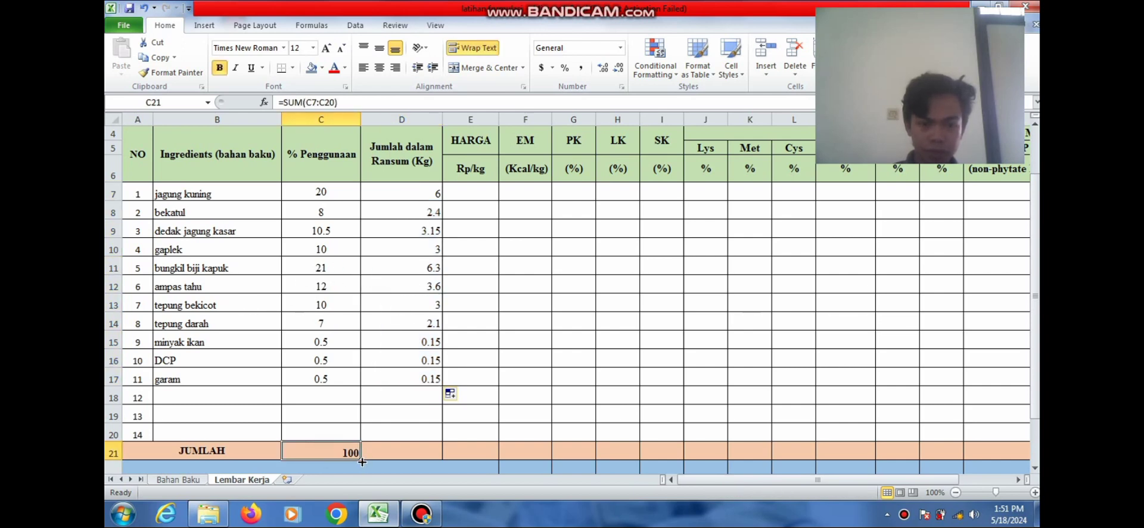
left_click_drag(361, 462, 420, 462)
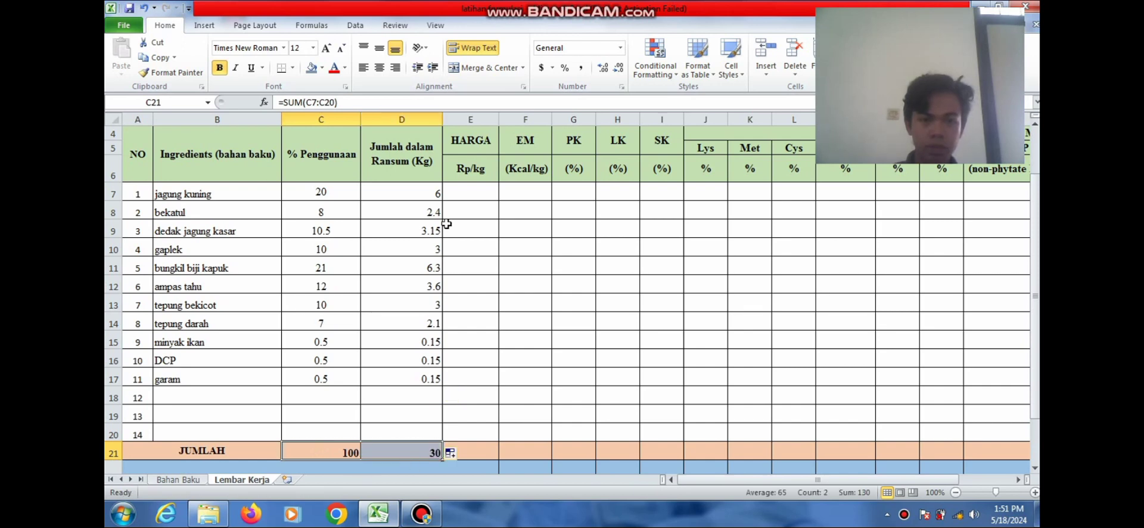
left_click_drag(432, 196, 426, 375)
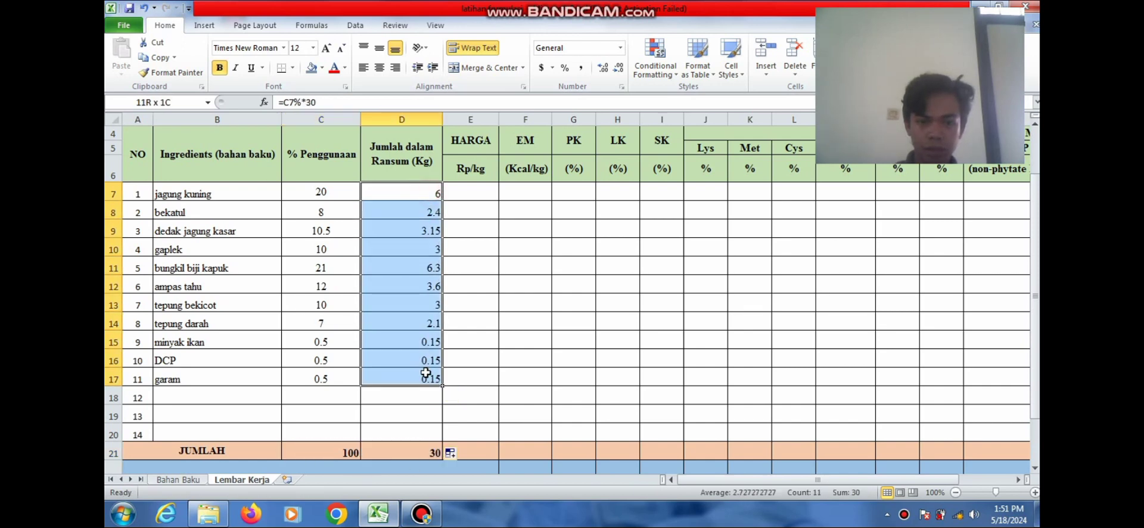
left_click(379, 68)
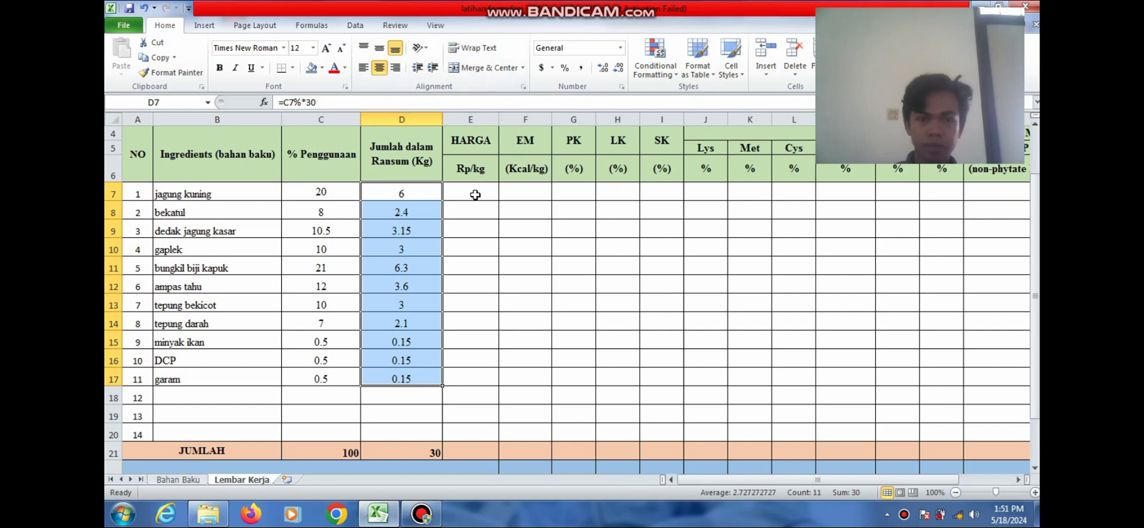
After checking Bahan Baku, enter Rp 6,000 per kg for jagung kuning in E7
left_click(475, 195)
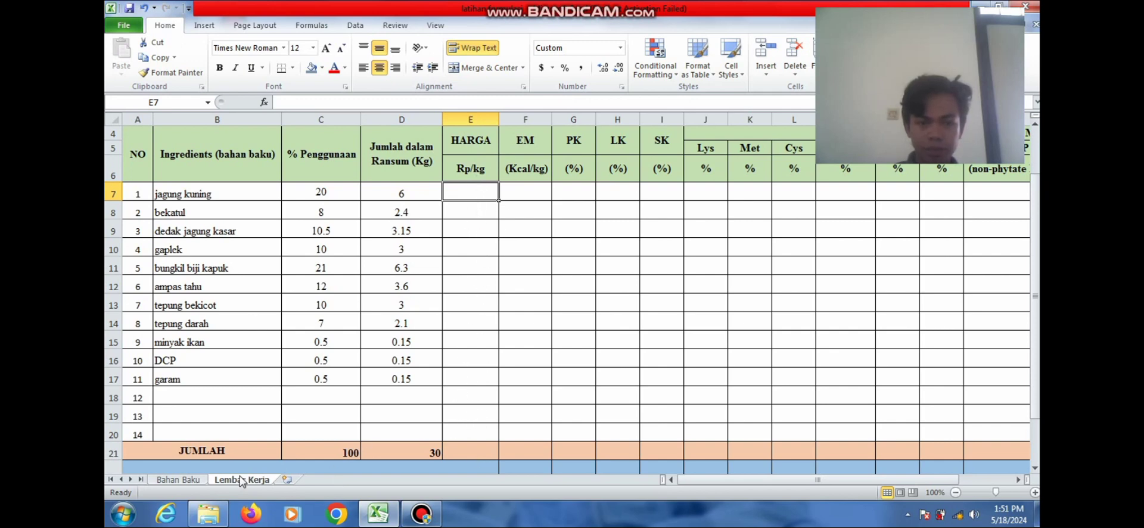
left_click(195, 480)
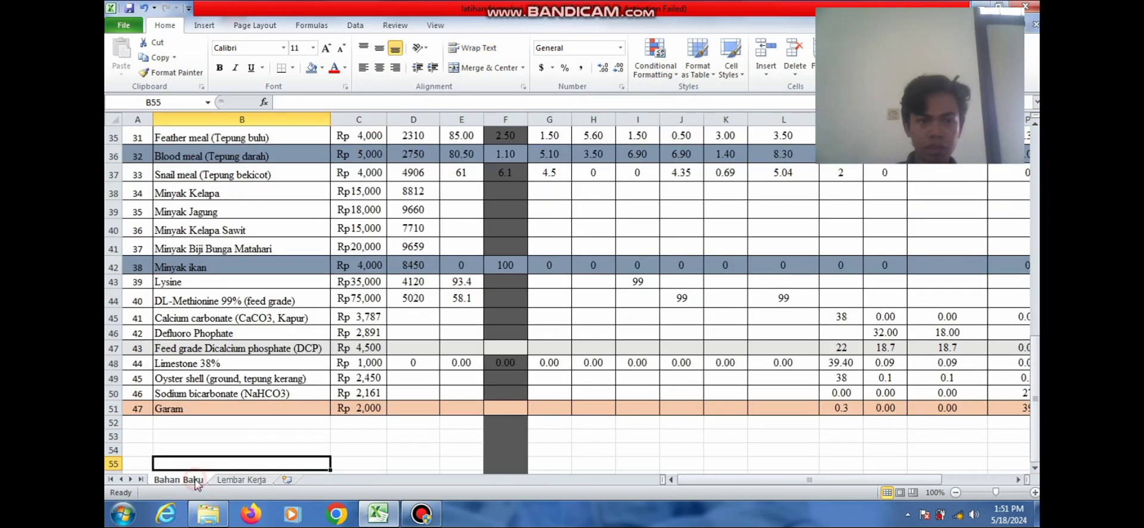
left_click_drag(1036, 394, 1025, 178)
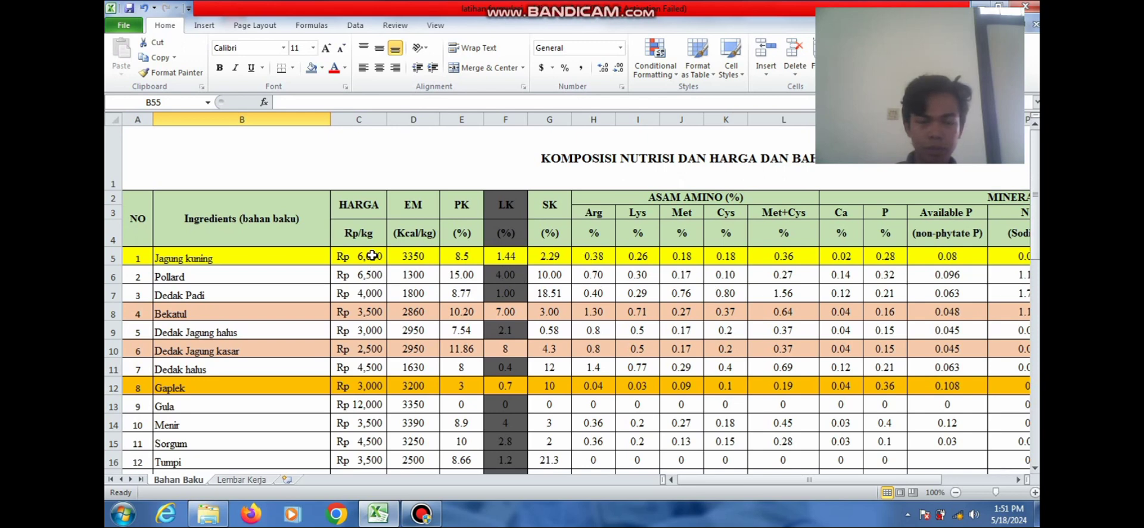
left_click(271, 478)
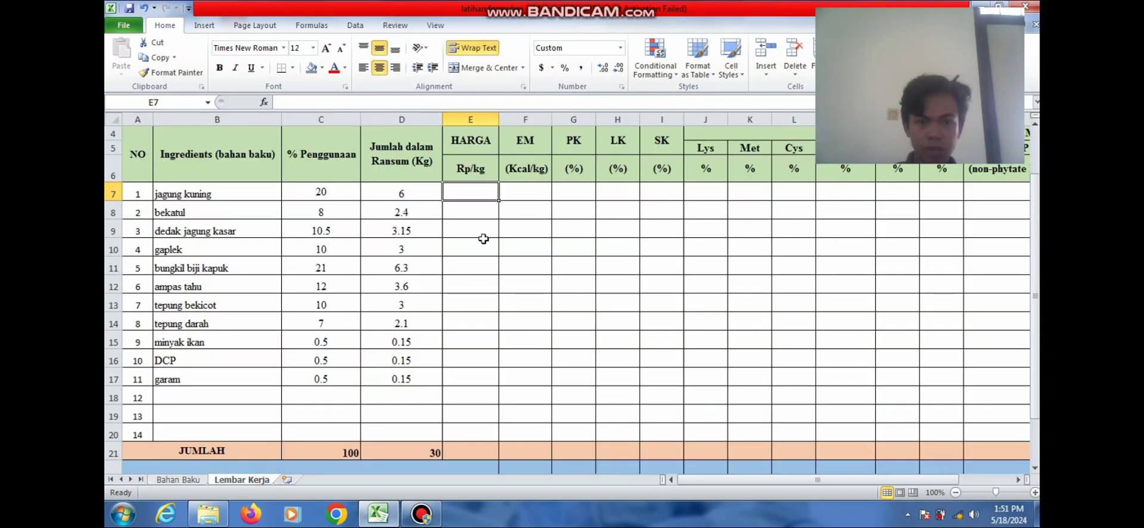
type("6.000")
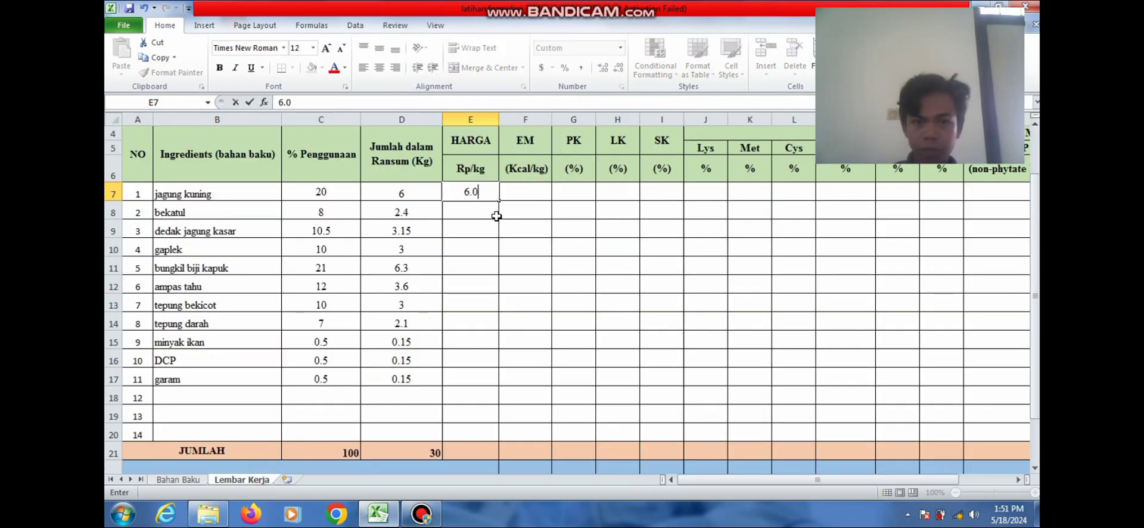
key("BackSpace")
key("BackSpace")
key("BackSpace")
key("BackSpace")
type("000")
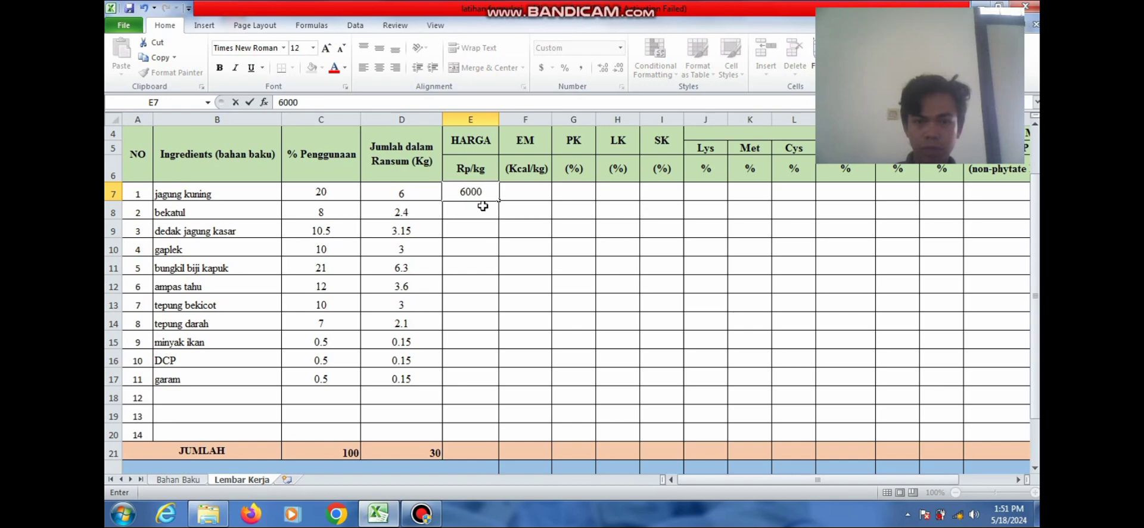
key("Return")
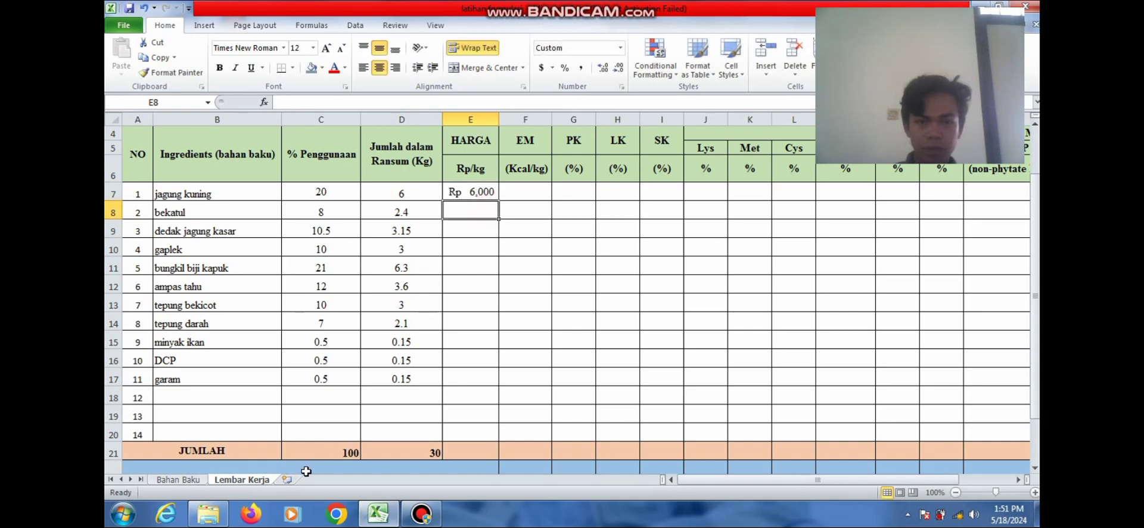
Price bekatul at Rp 3,500 per kg, correcting the initial 3000 entry
left_click(177, 479)
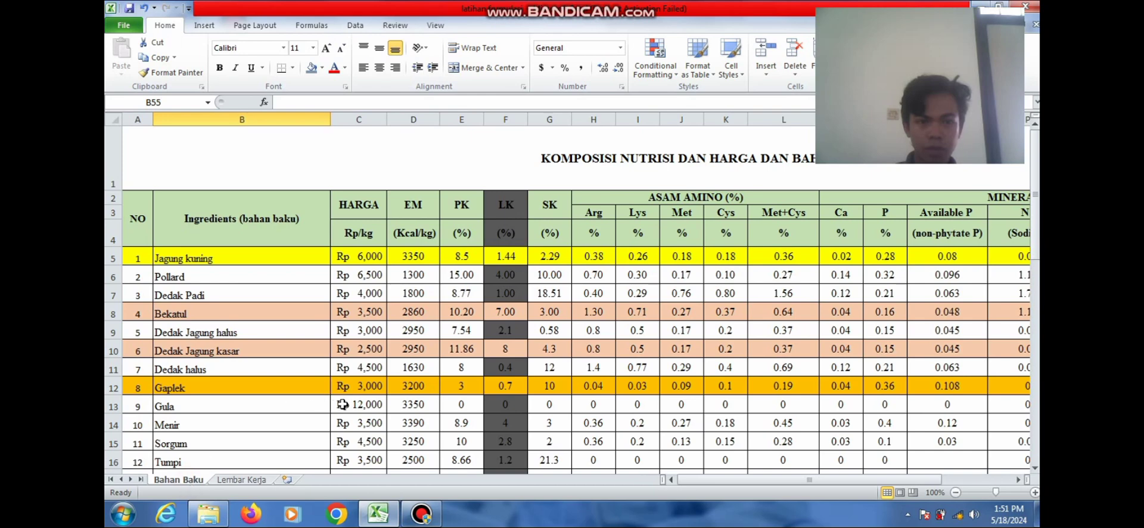
left_click(242, 480)
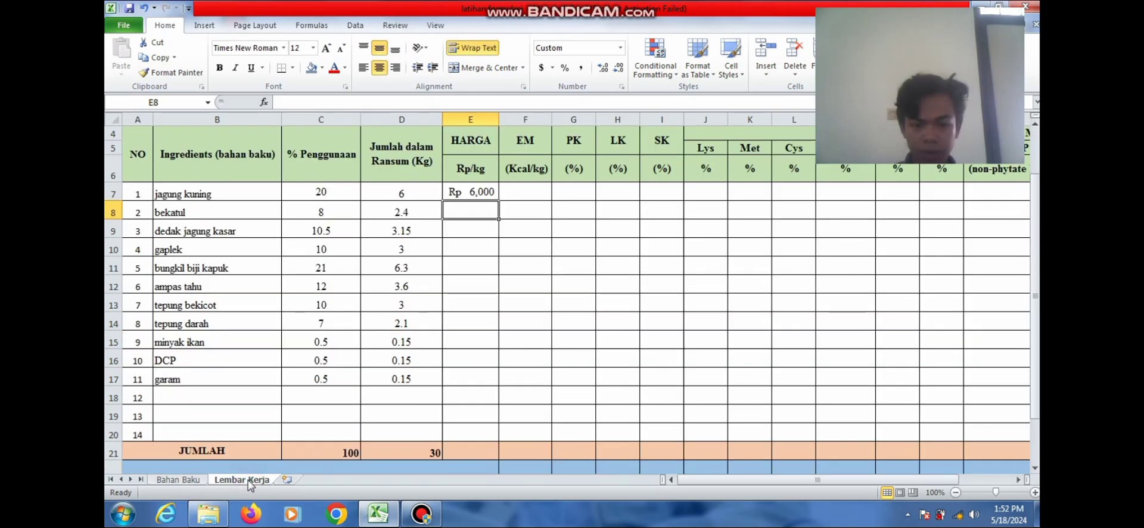
type("3000")
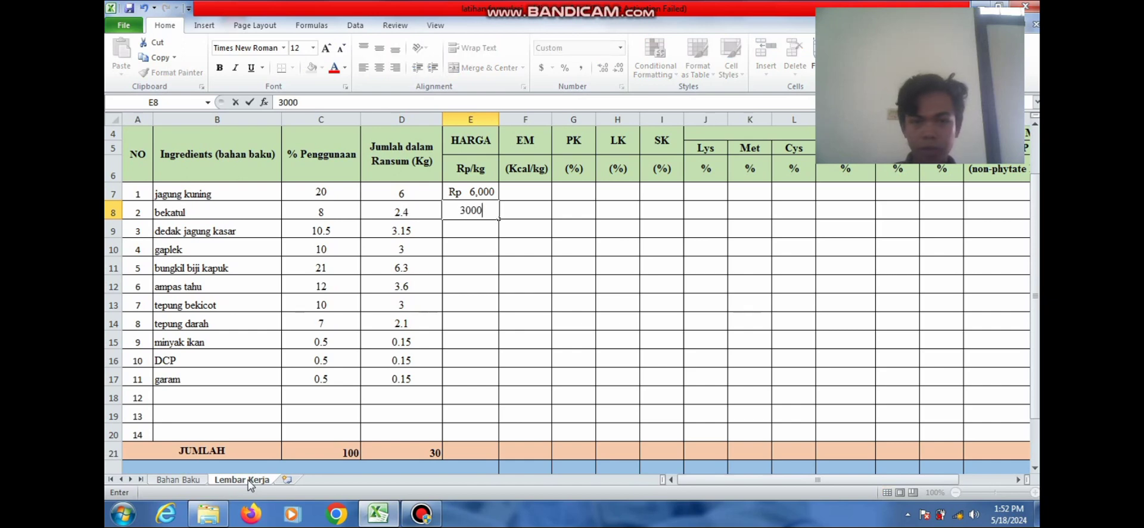
key("Return")
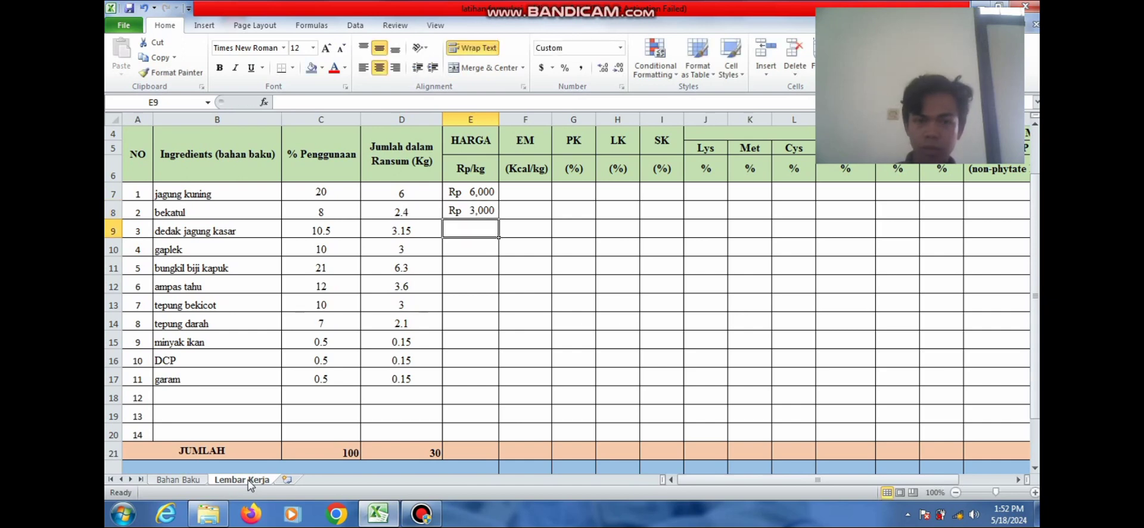
left_click(162, 480)
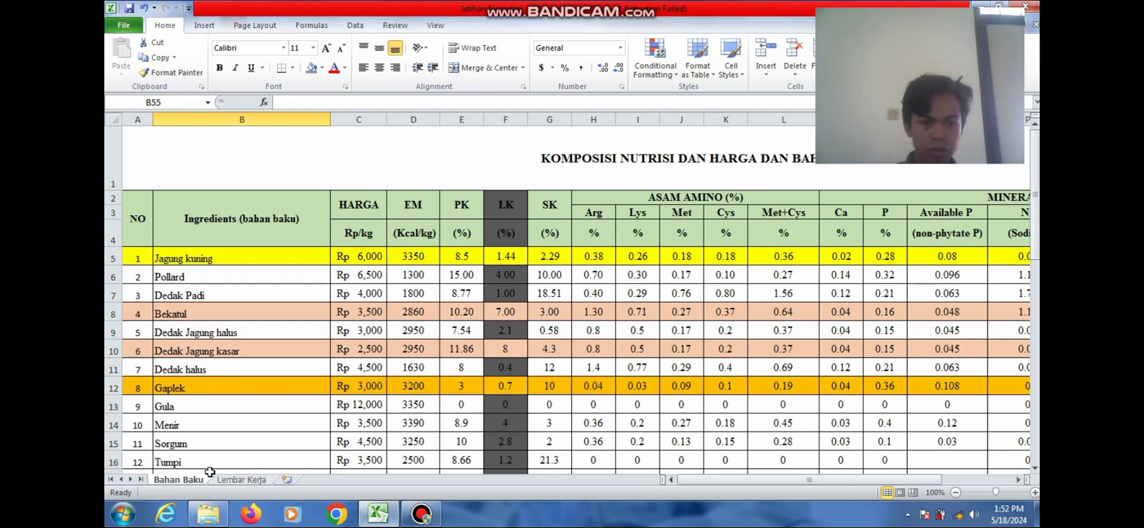
left_click(232, 481)
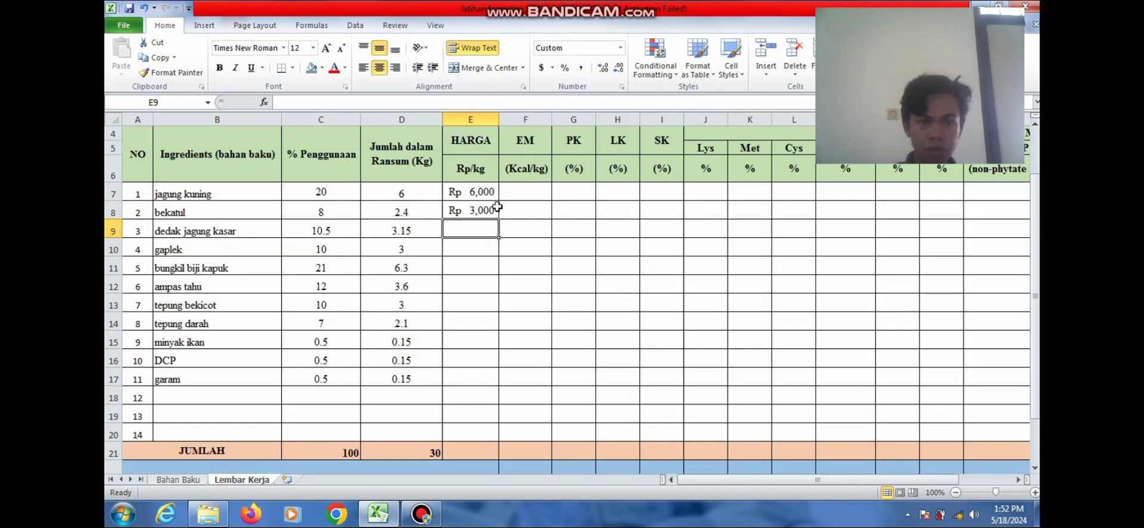
left_click(476, 208)
type("3")
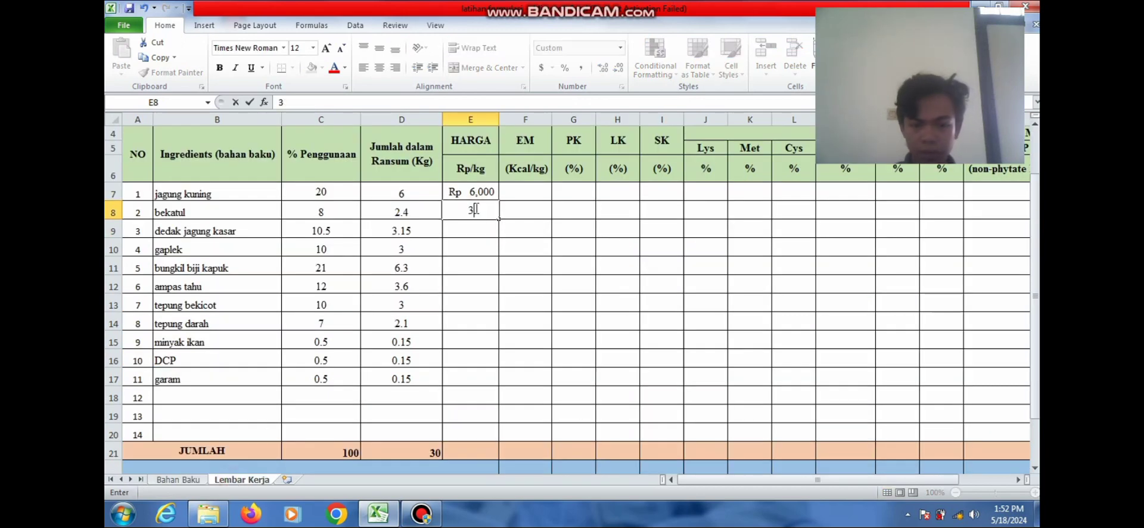
type(".500")
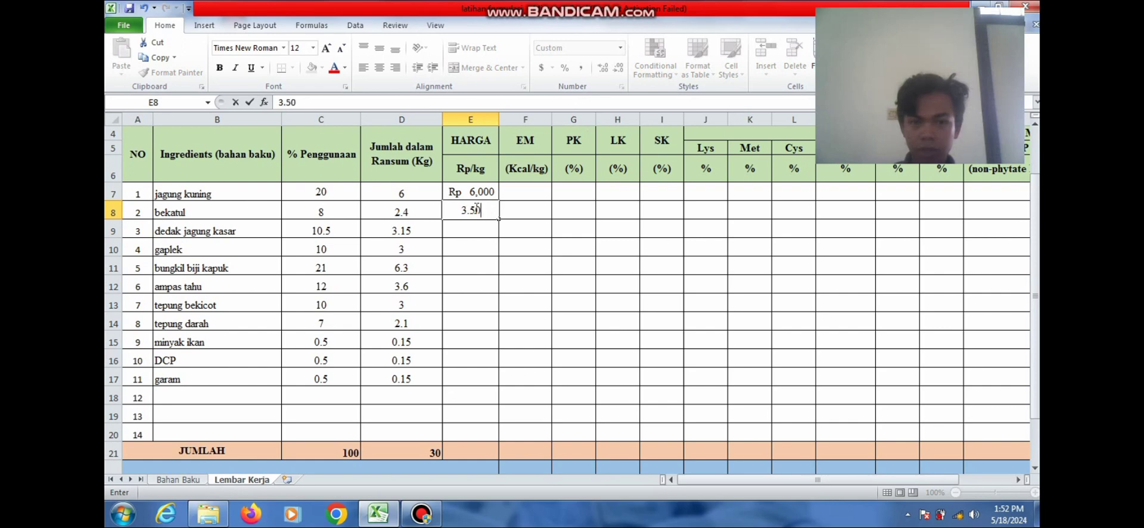
left_click(472, 222)
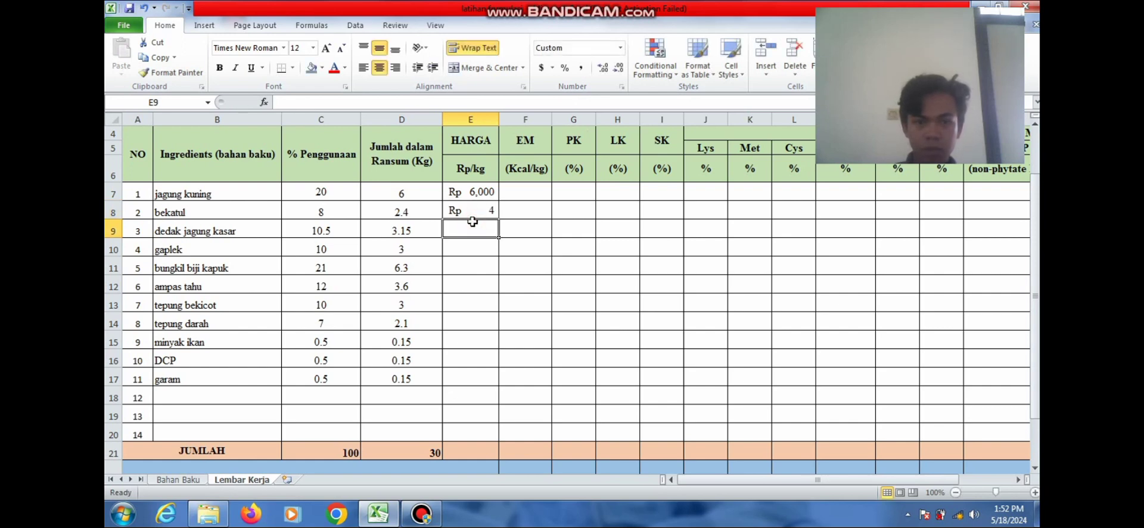
left_click(488, 206)
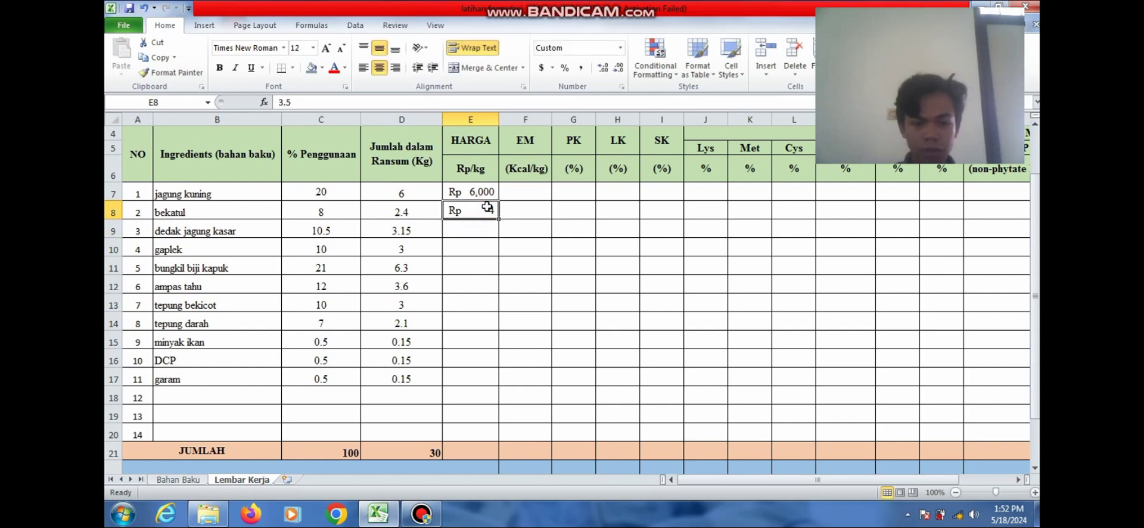
type("3,500")
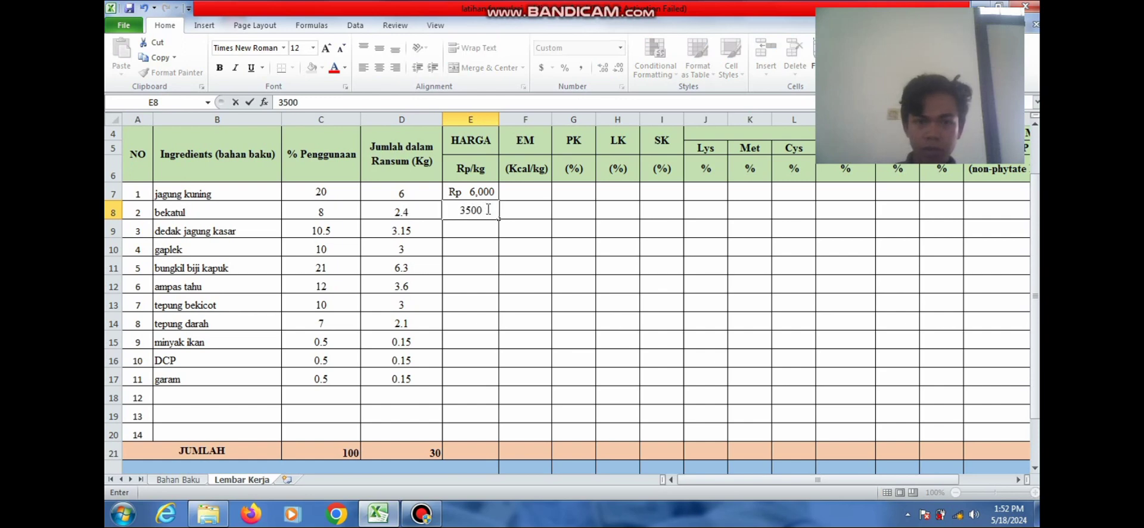
left_click(481, 221)
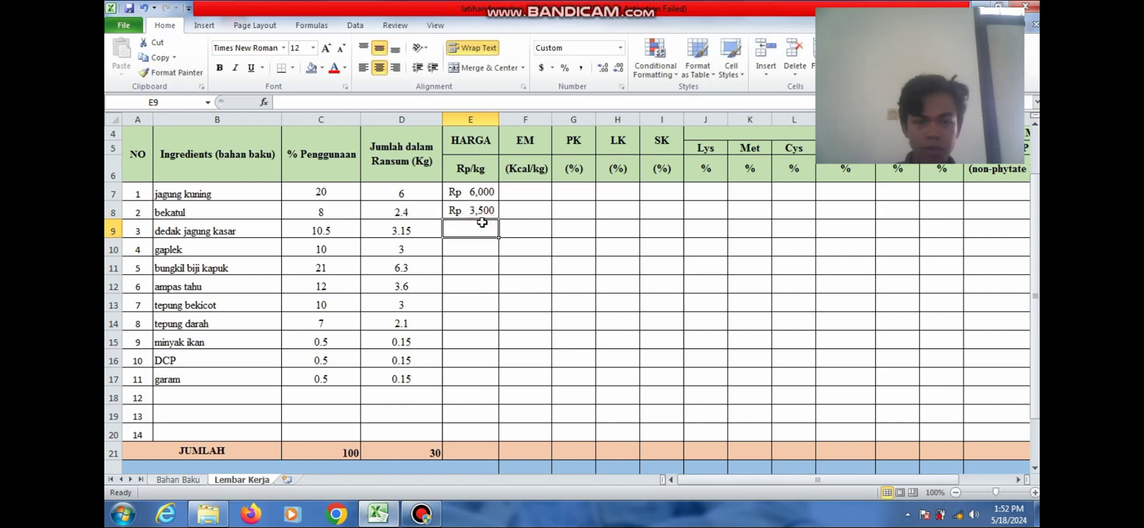
Enter Rp 3,000 for gaplek in E10 and Rp 2,500 for dedak jagung kasar in E9
left_click(474, 246)
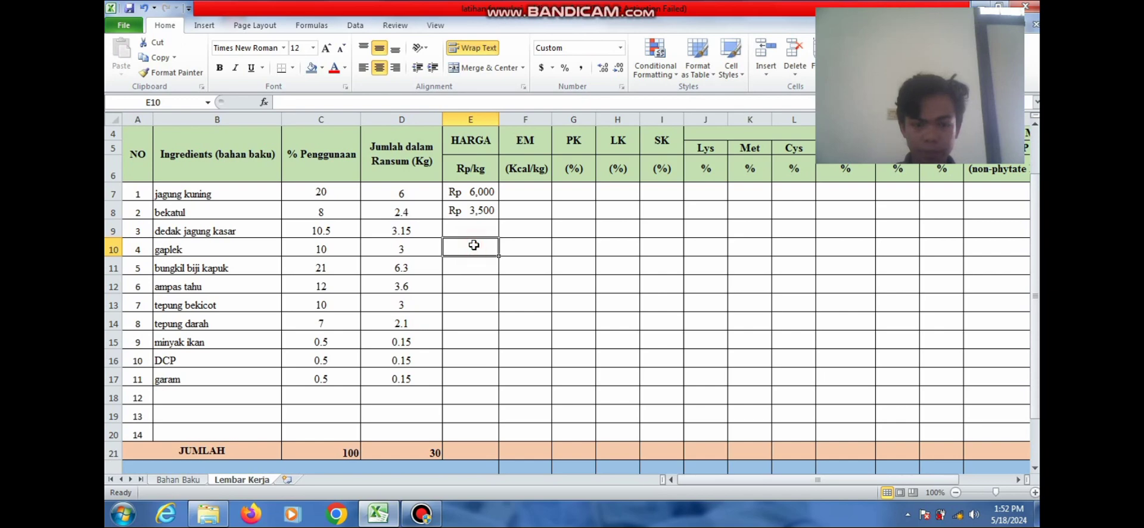
type("3000")
left_click(470, 228)
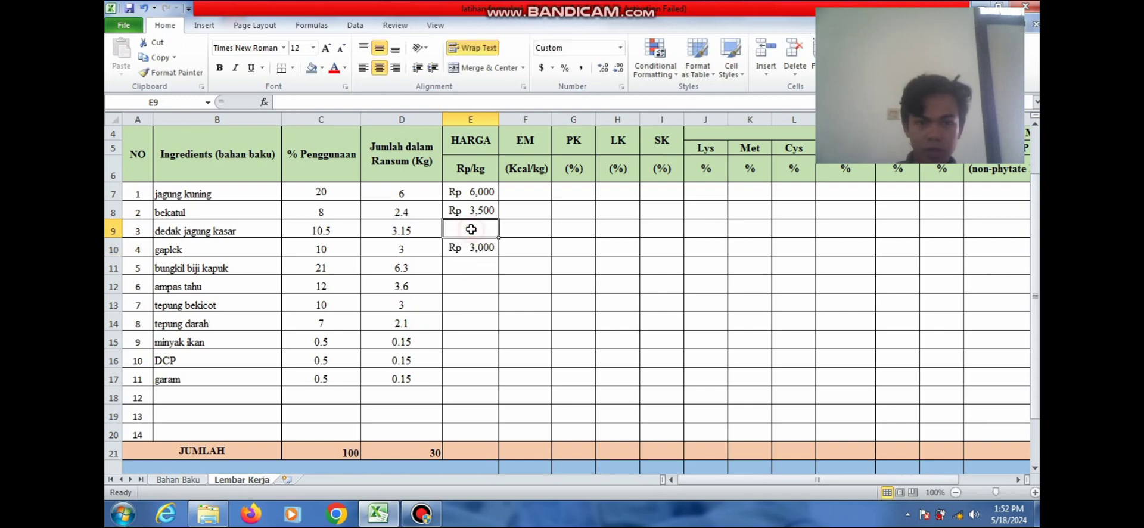
left_click(178, 480)
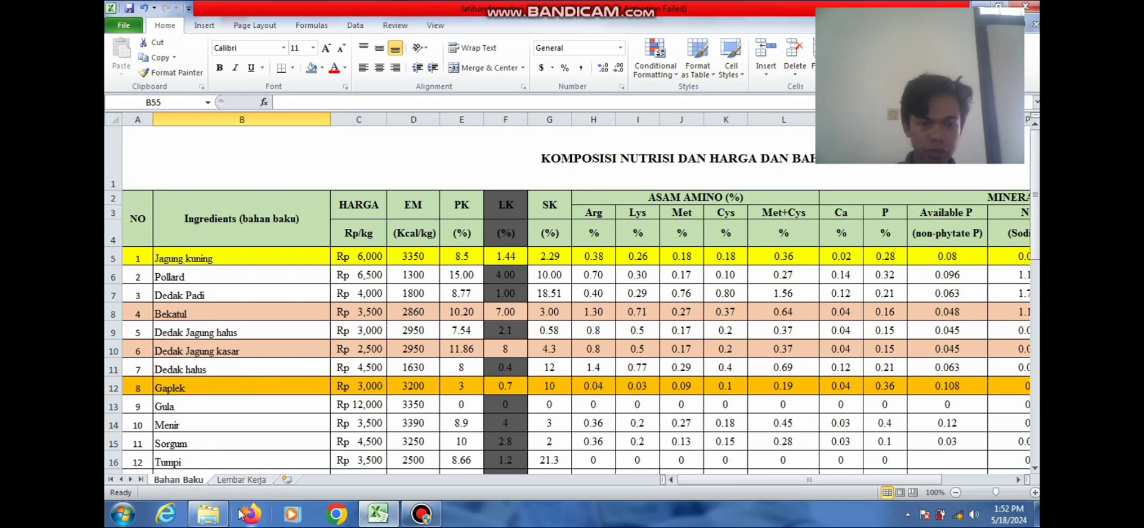
left_click(248, 479)
type("2")
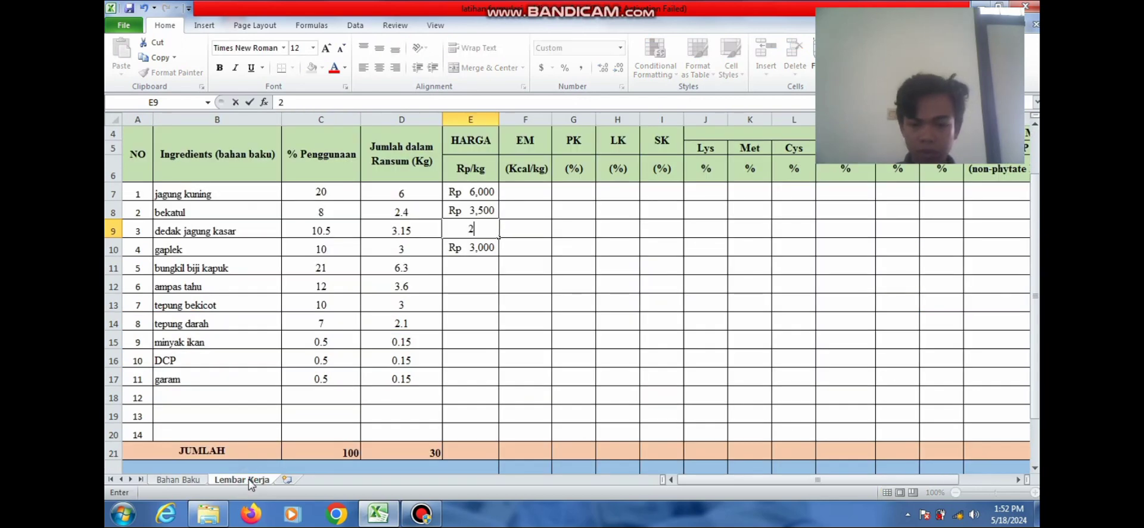
type("500")
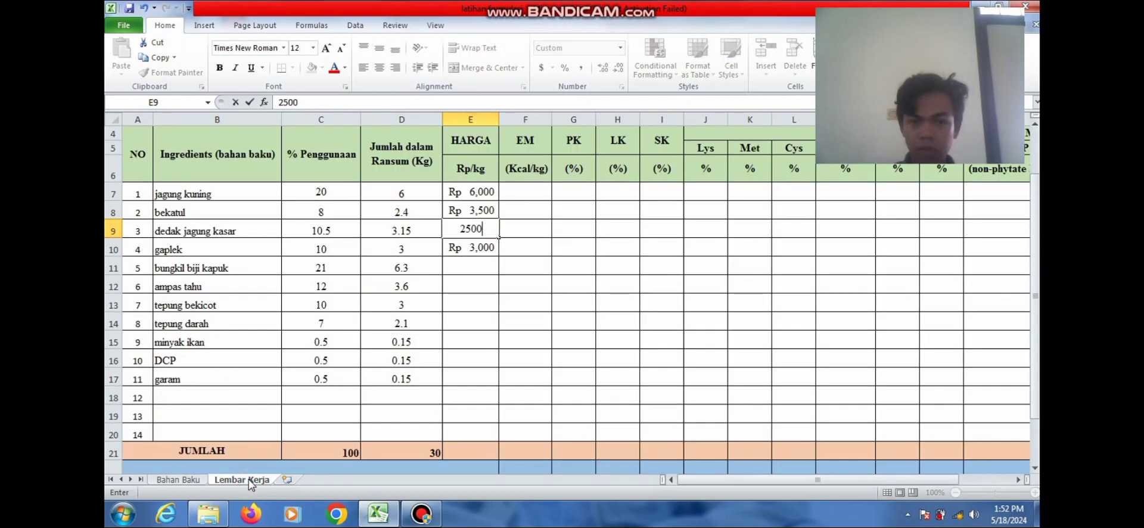
left_click(482, 266)
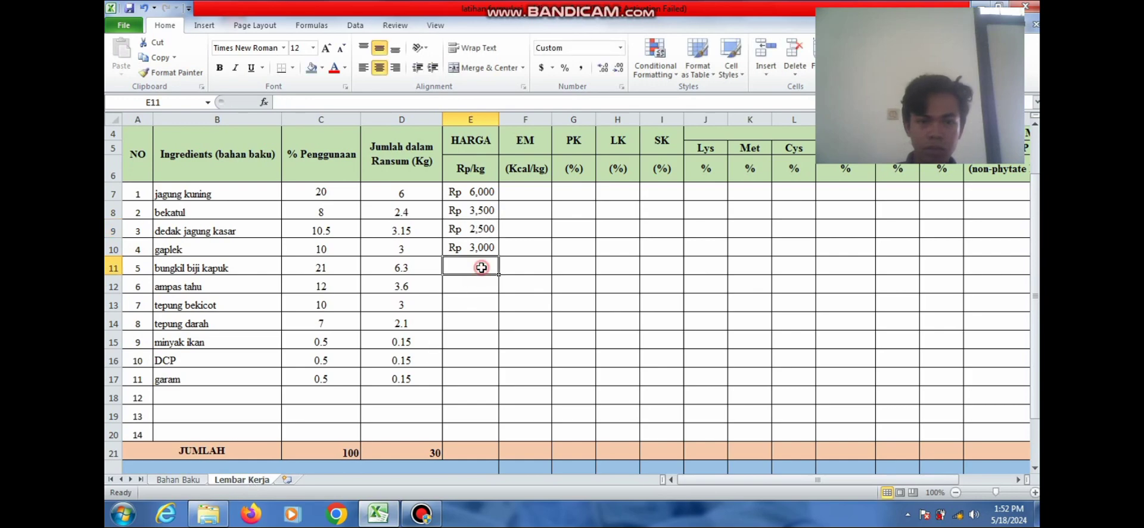
left_click(186, 482)
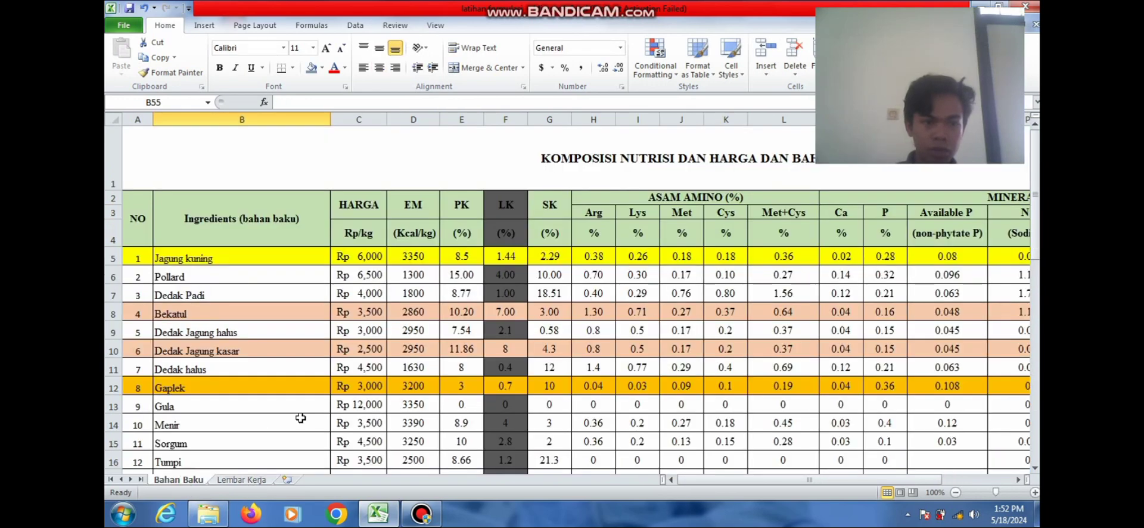
left_click_drag(1034, 221, 1034, 338)
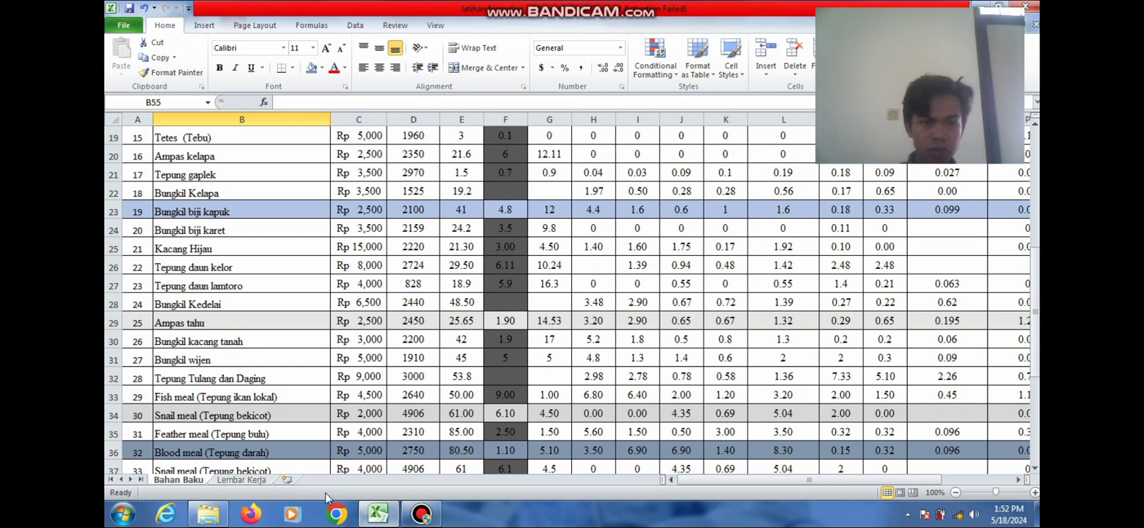
Enter Rp 2,500 for bungkil biji kapuk and ampas tahu, and Rp 2,000 for tepung bekicot
left_click(238, 481)
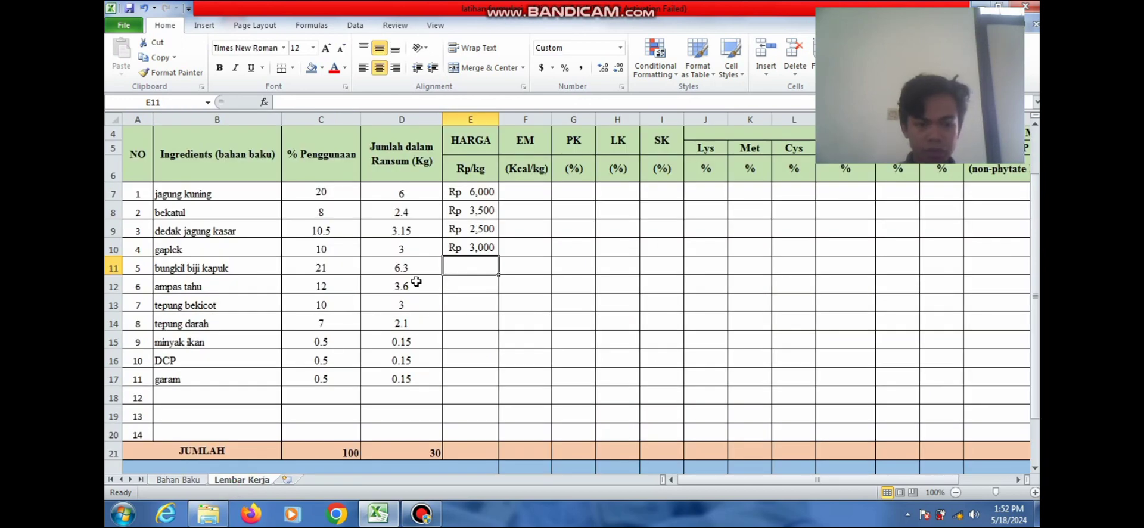
type("2500")
key("Return")
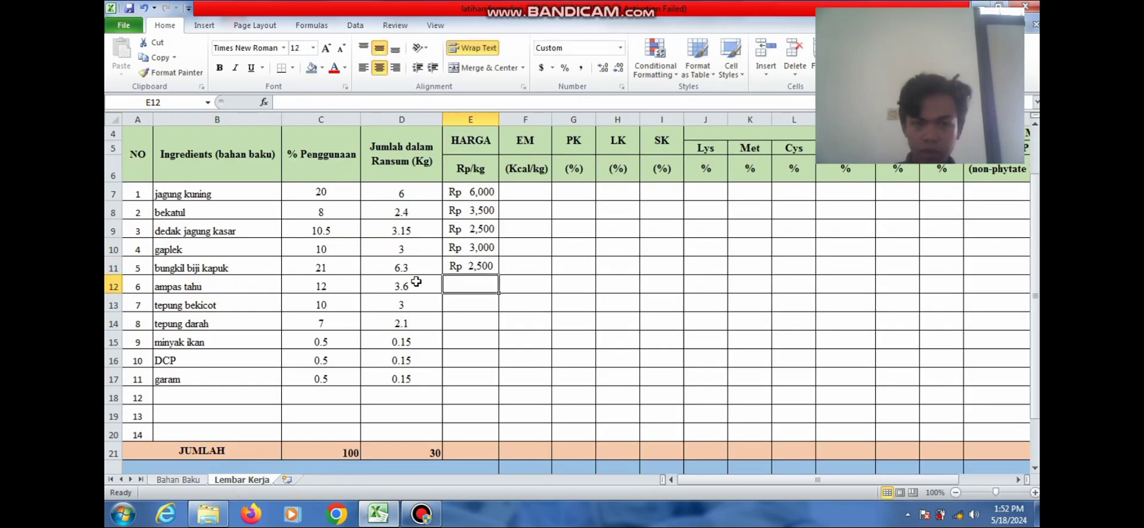
type("2,")
type("500")
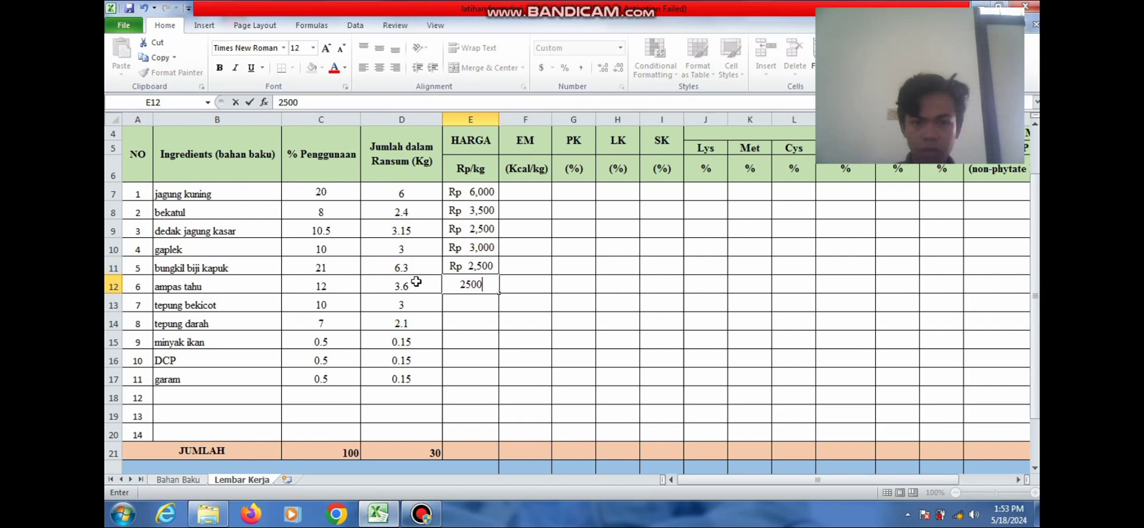
key("Return")
type("2000")
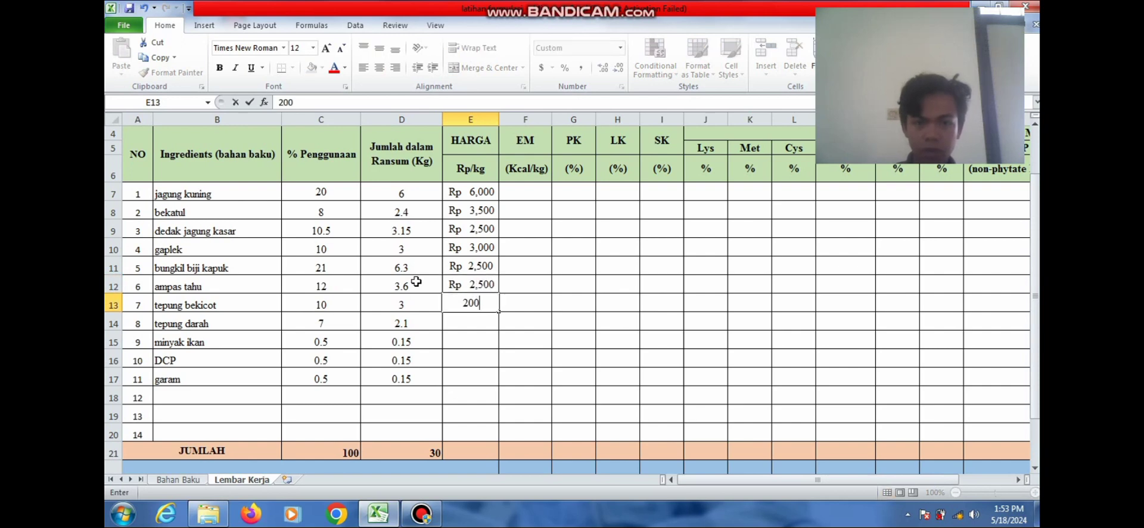
left_click(487, 322)
After checking Bahan Baku, enter Rp 5,000 for tepung darah and Rp 4,000 for minyak ikan
left_click(188, 483)
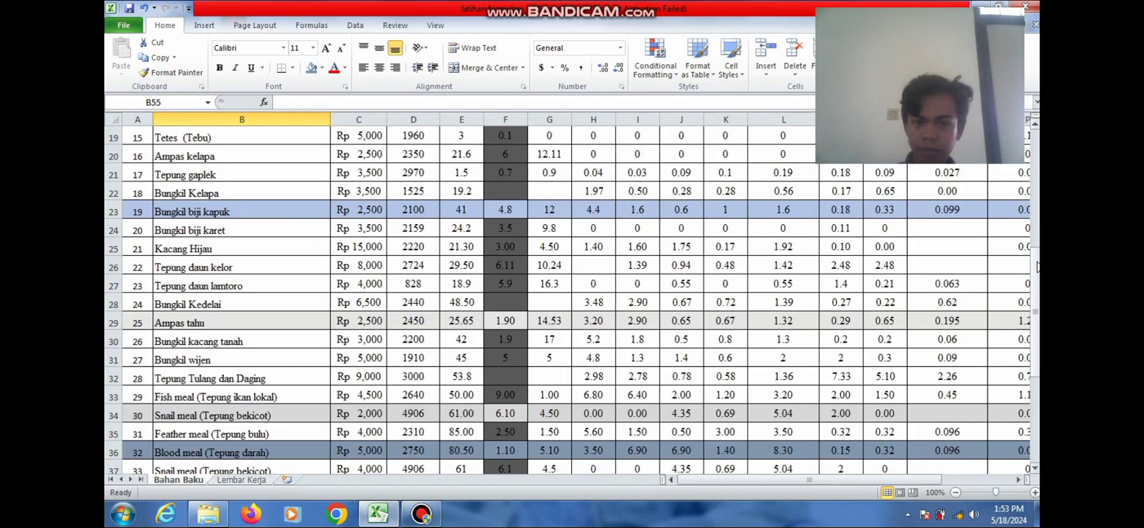
scroll(1037, 266, "down", 4)
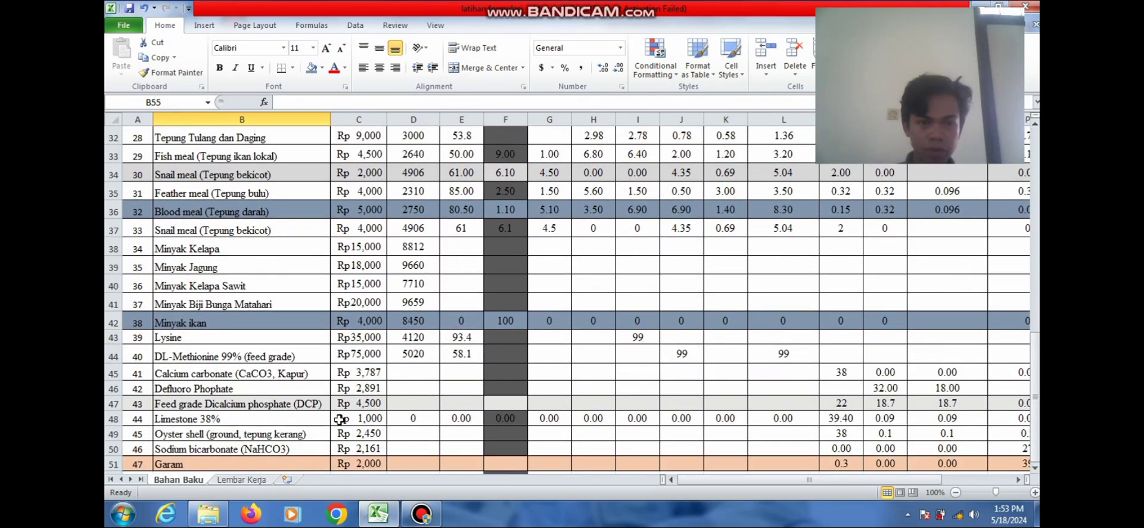
left_click(251, 480)
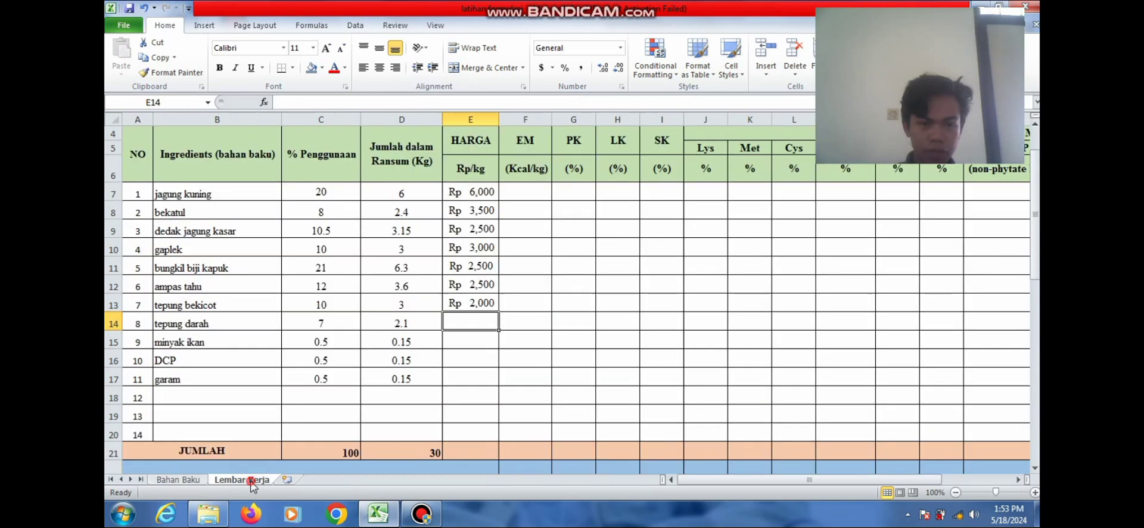
left_click(179, 481)
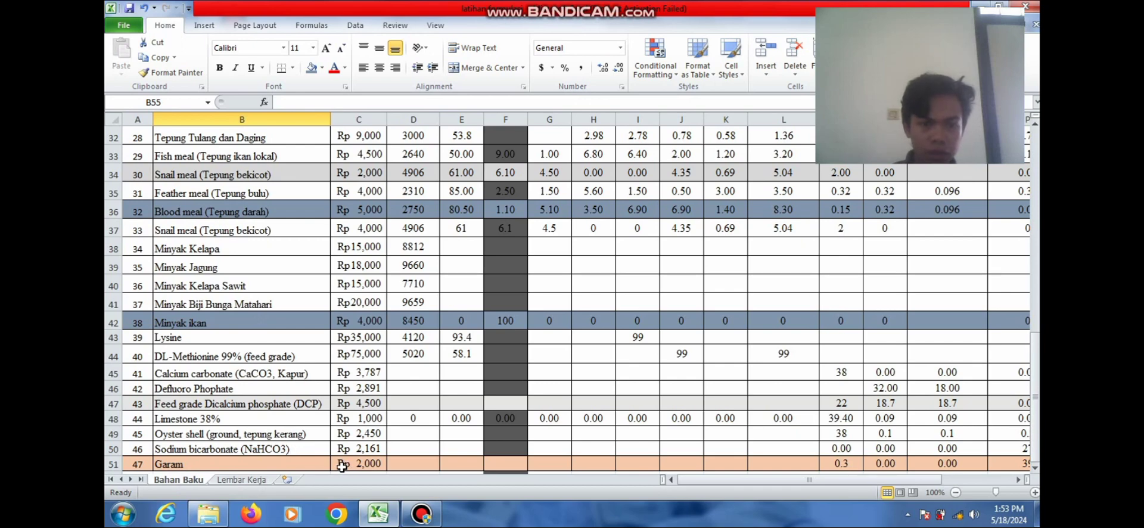
left_click(257, 482)
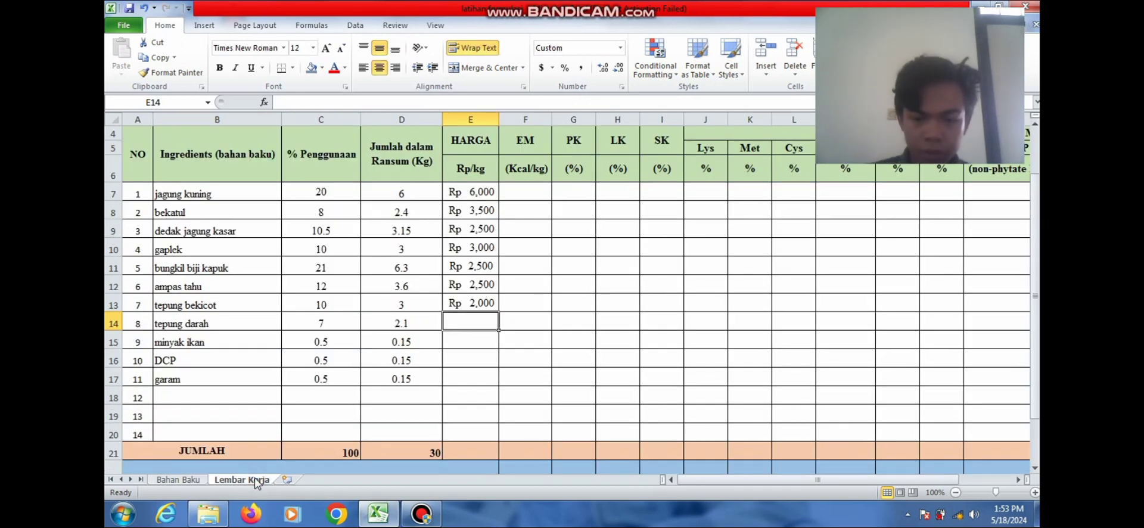
type("5000")
key("Return")
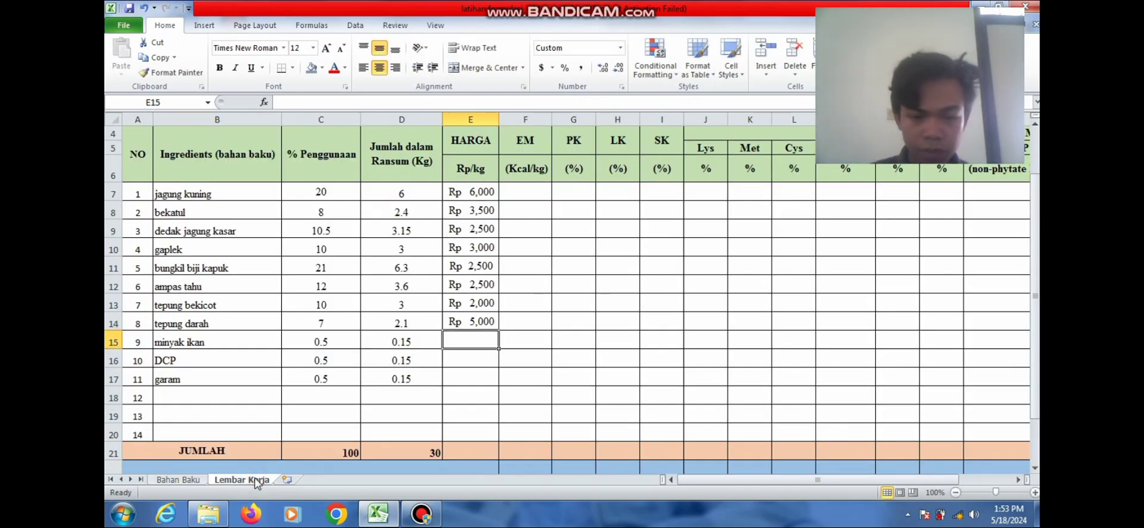
type("4000")
key("Return")
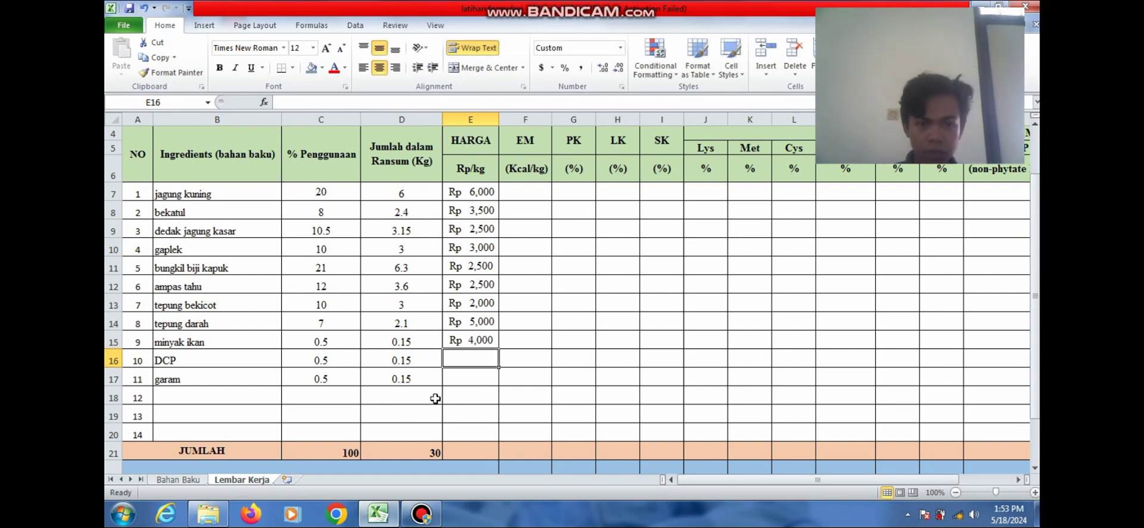
Enter Rp 4,500 for DCP and begin typing 2000 for garam
left_click(196, 482)
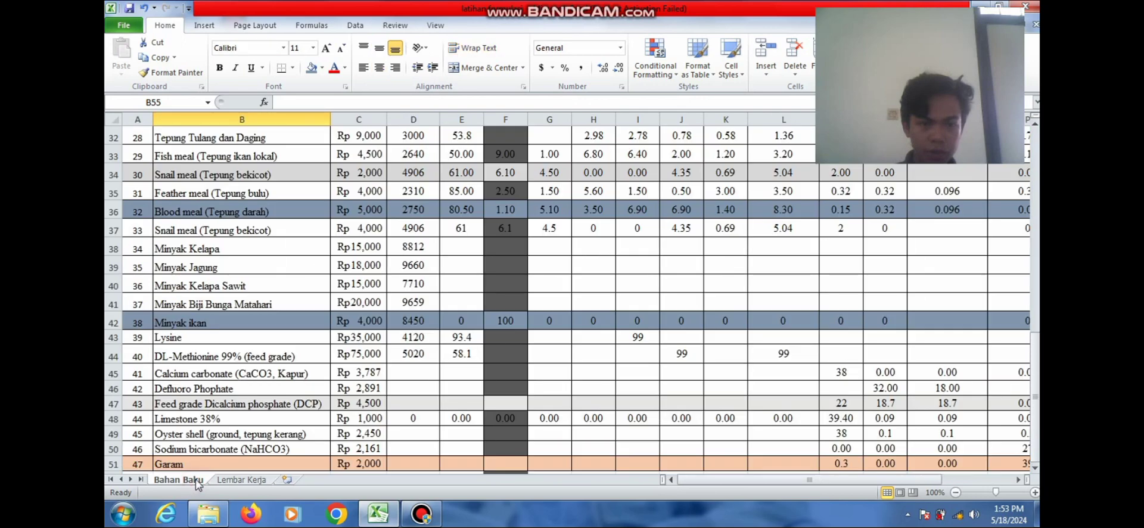
left_click(243, 480)
type("4500")
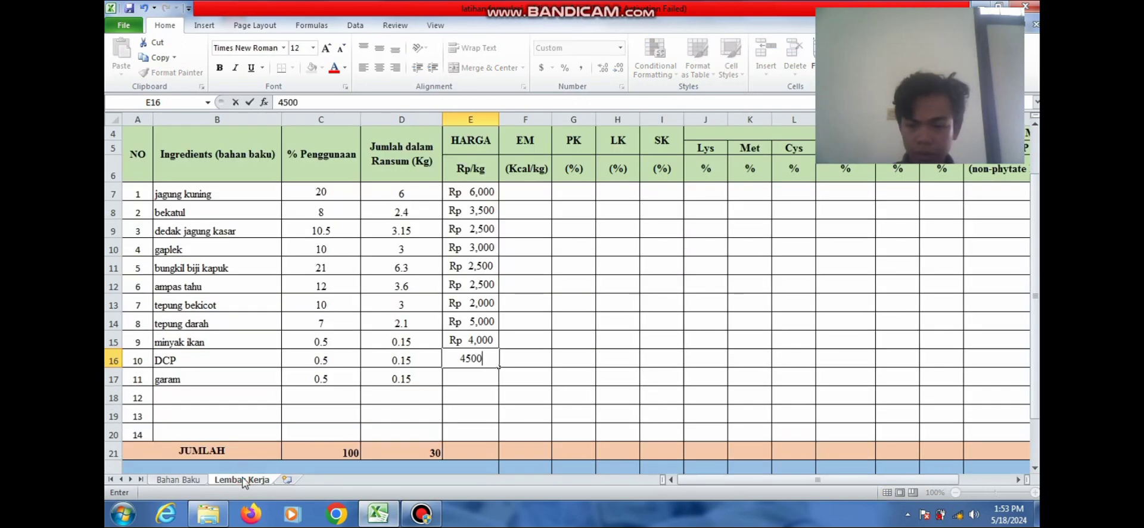
key("Return")
type("200")
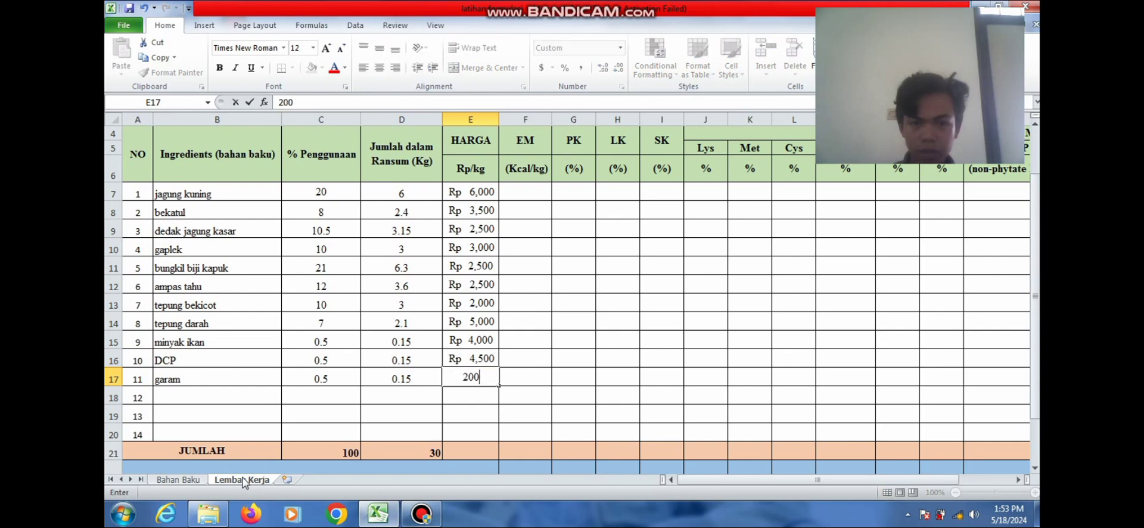
type("0")
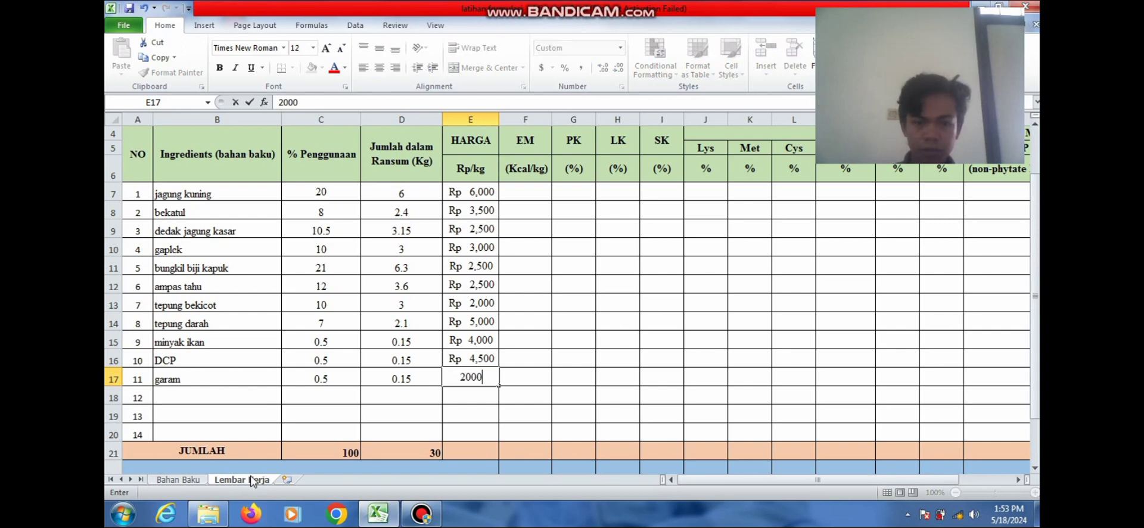
Commit Rp 2,000 for garam and undo the accidental move of the D21 total
left_click(448, 451)
left_click(417, 453)
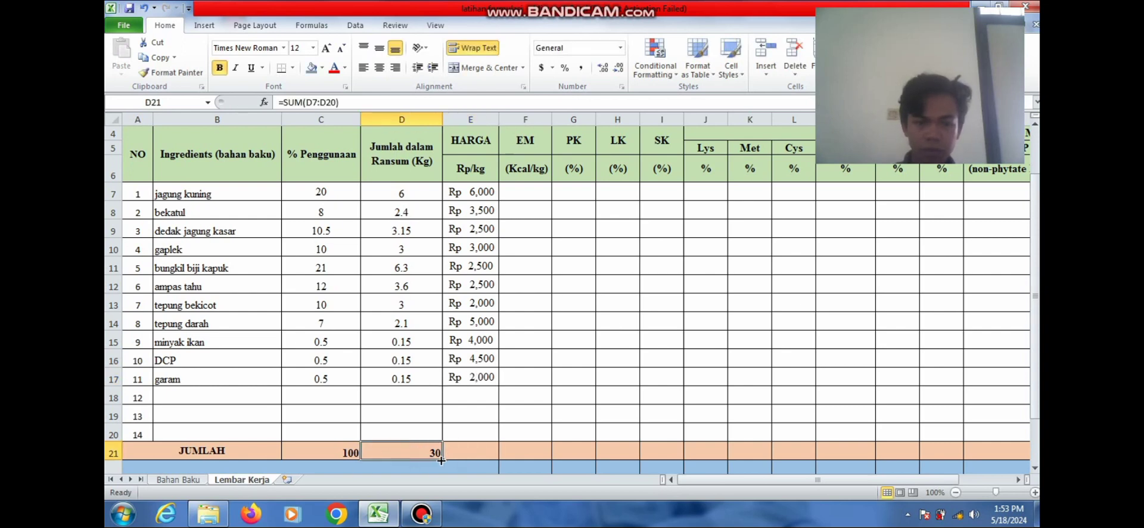
left_click_drag(441, 459, 473, 454)
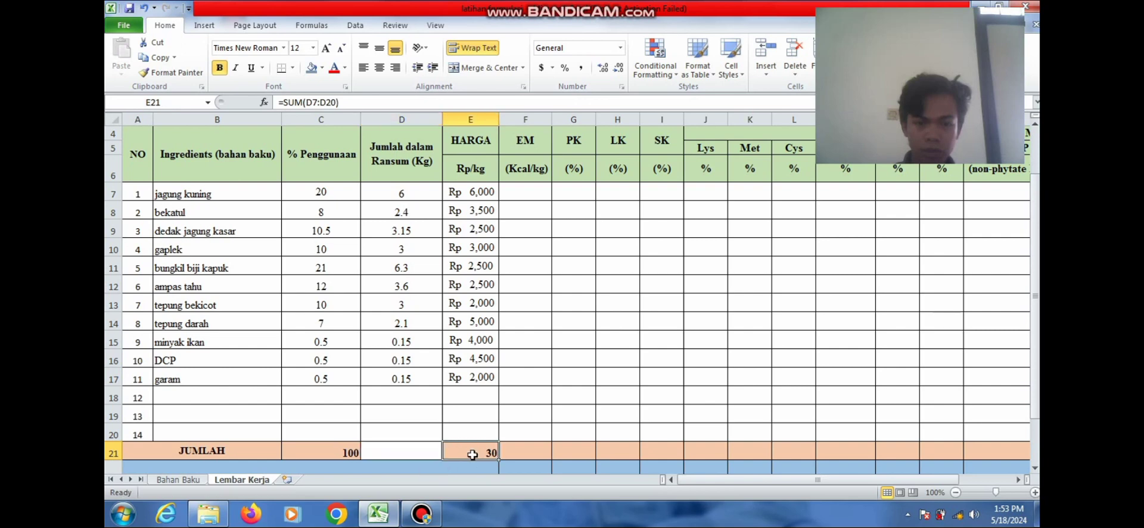
left_click(420, 452)
key("ctrl+z")
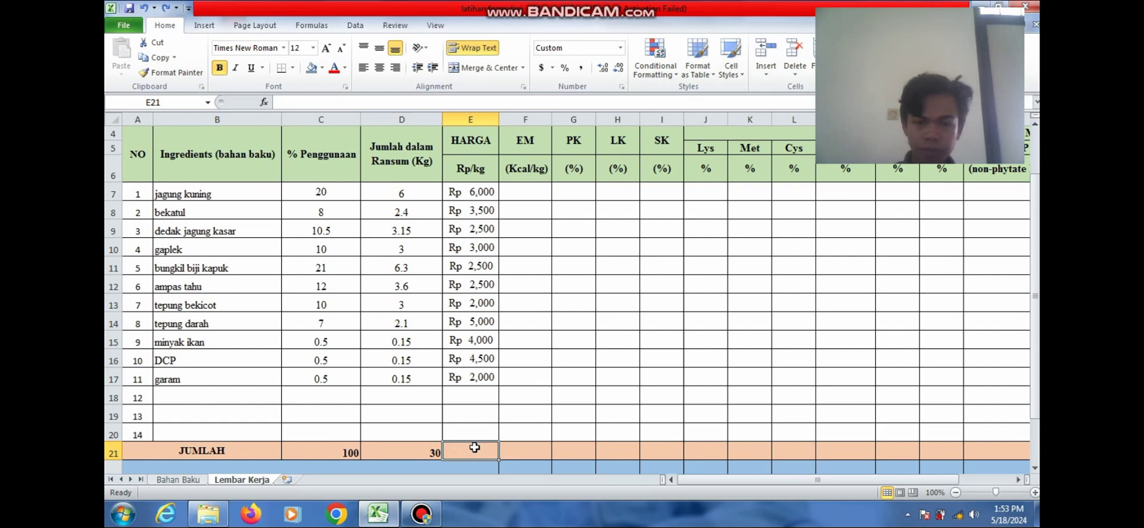
Enter =SUM(E7:E17) in E21 so the price total shows Rp 37,500
type("=")
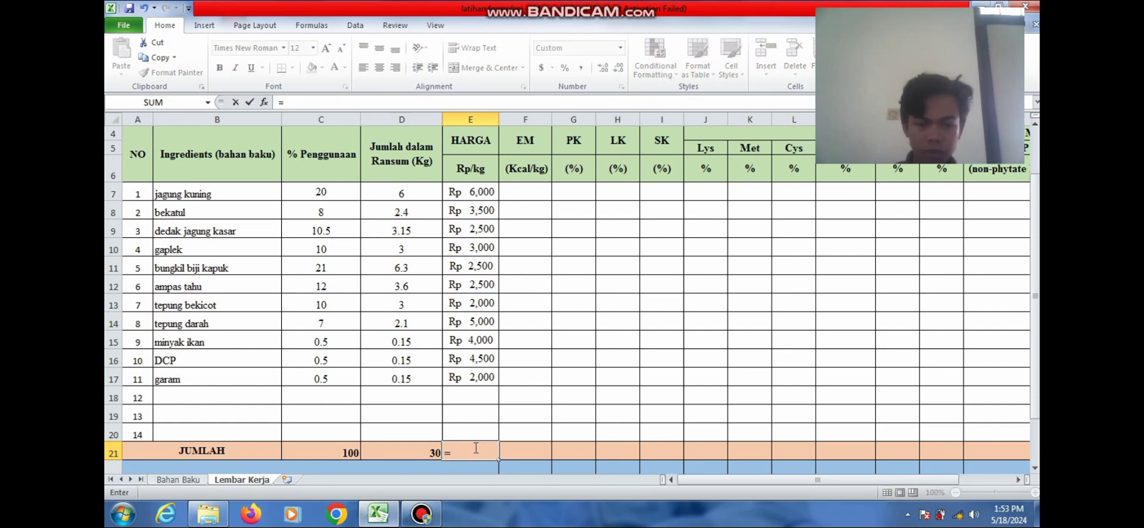
type("SUM")
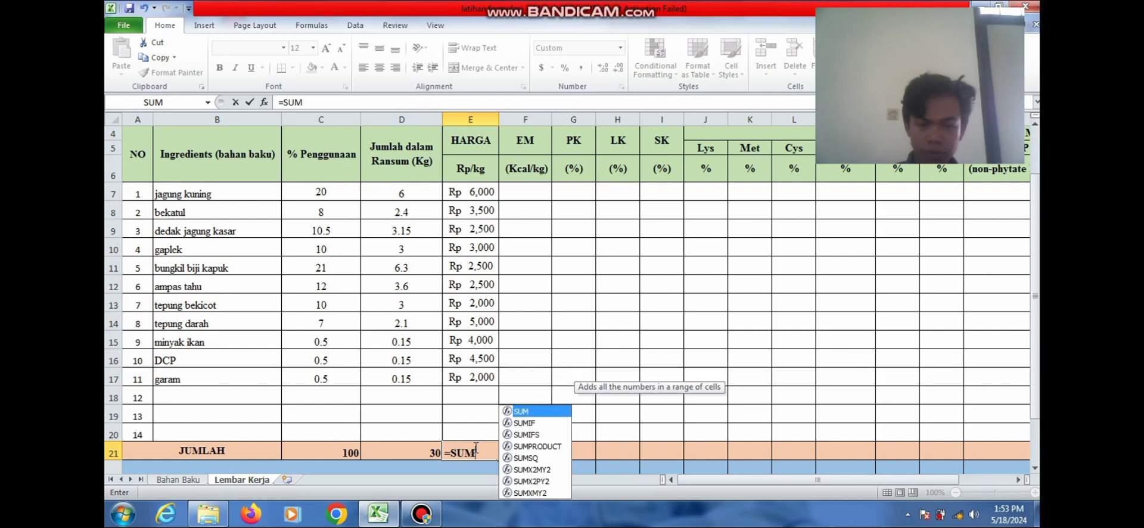
type("(")
left_click_drag(486, 192, 483, 370)
type(")")
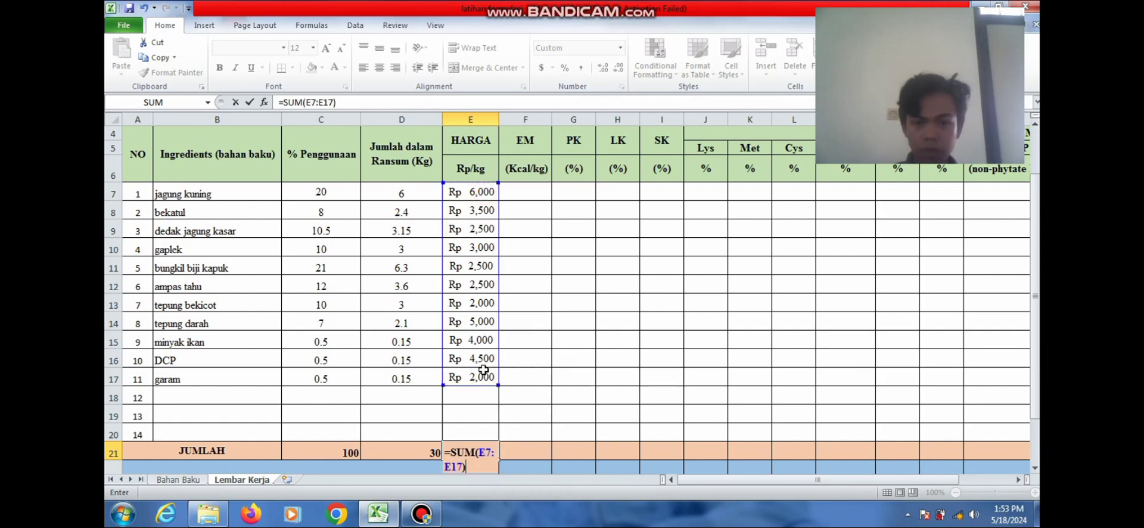
key("Return")
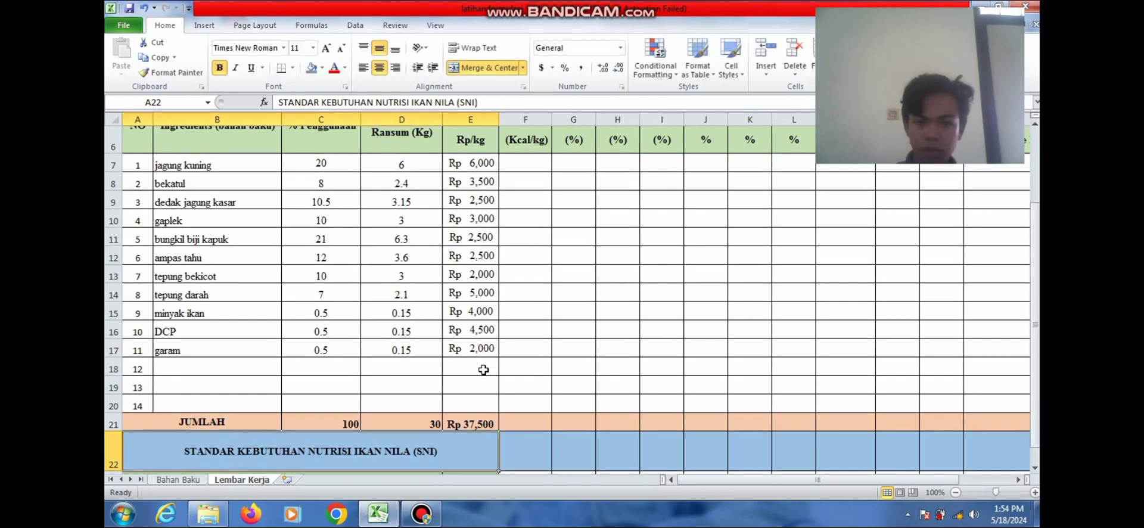
left_click(477, 427)
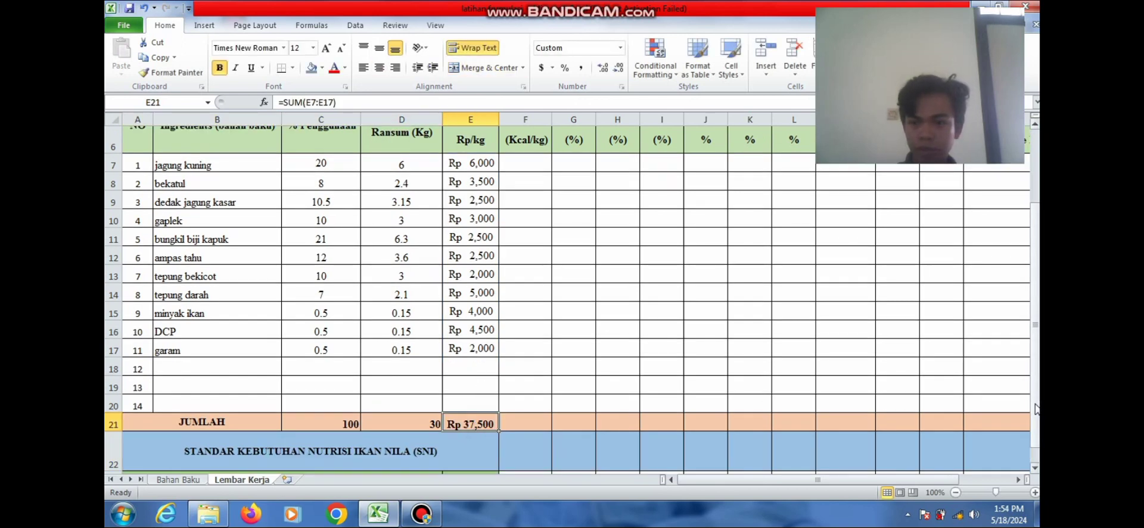
left_click_drag(1035, 408, 1036, 352)
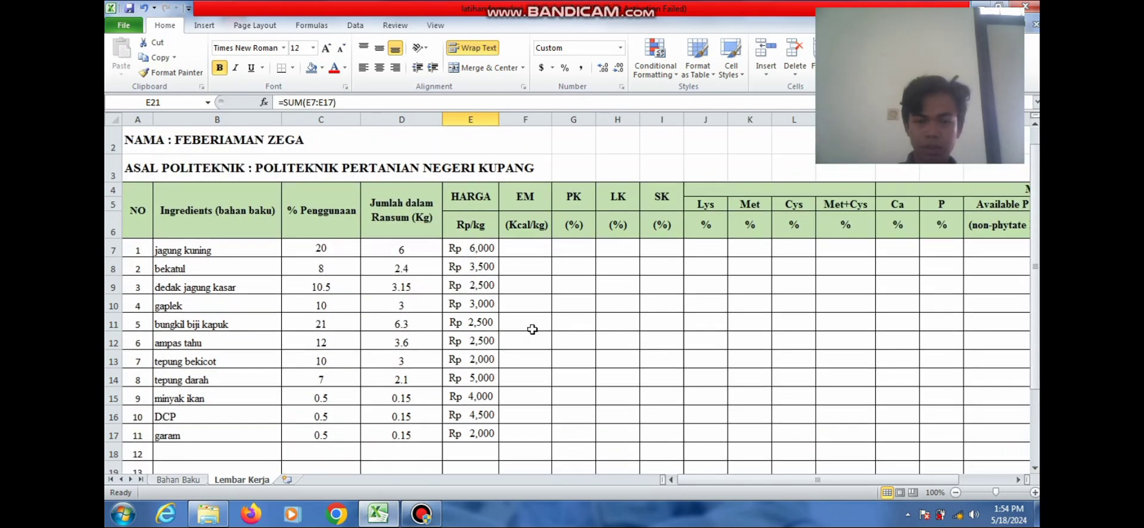
left_click(538, 246)
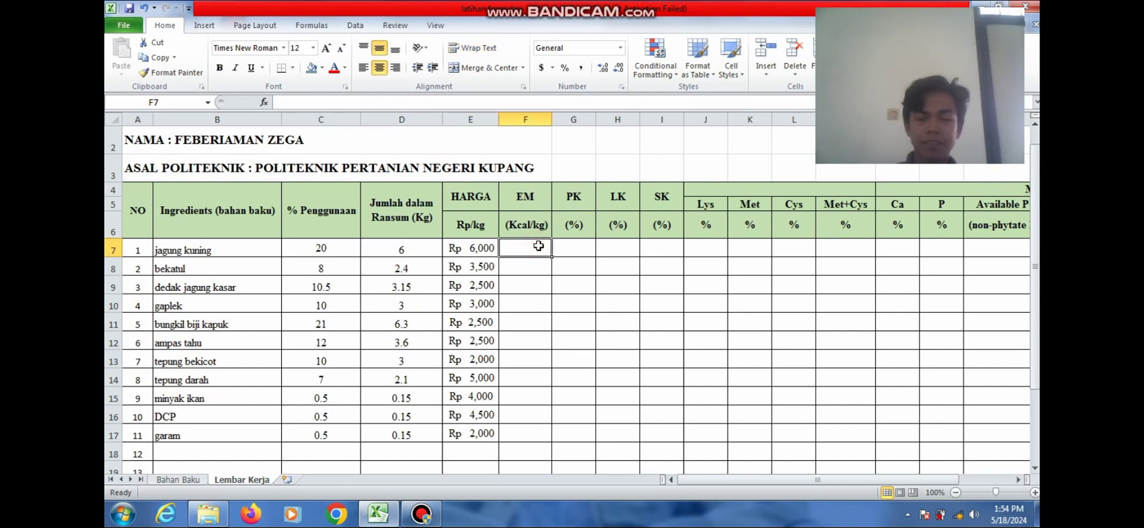
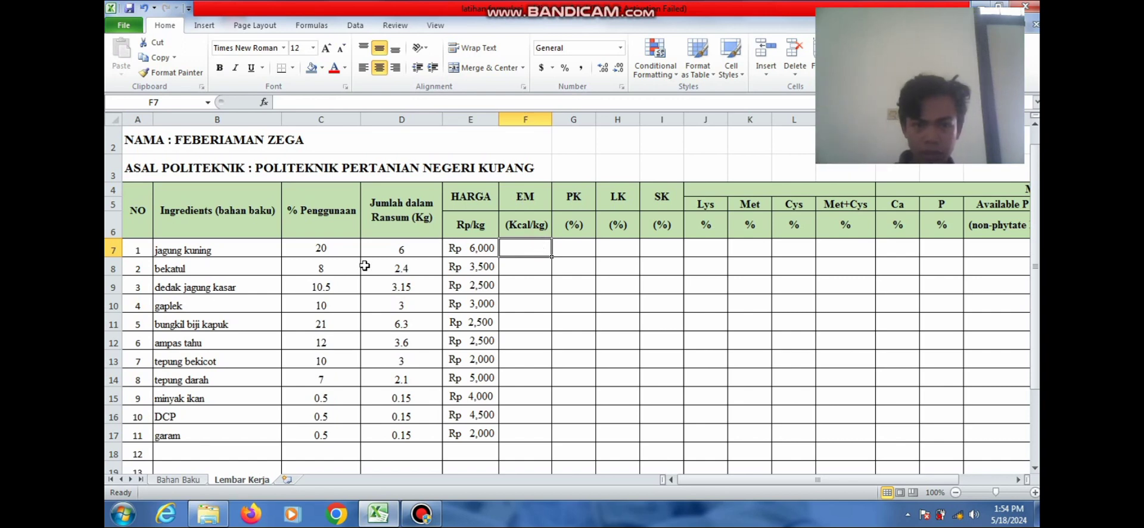
Enter =C7%*'Bahan Baku'!D5 in F7 so jagung kuning's EM shows 670
left_click(520, 271)
type("=")
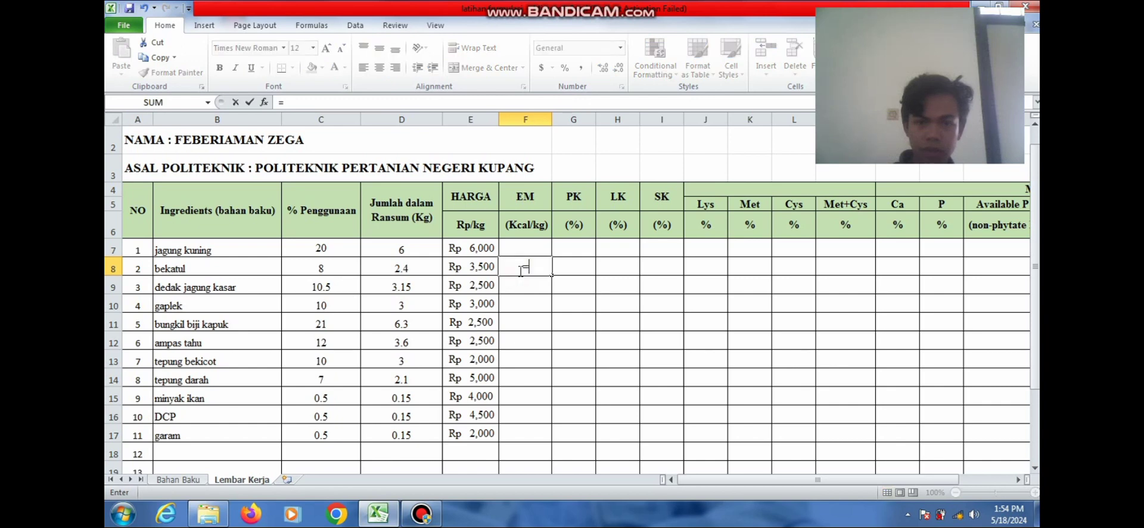
key("BackSpace")
left_click(524, 253)
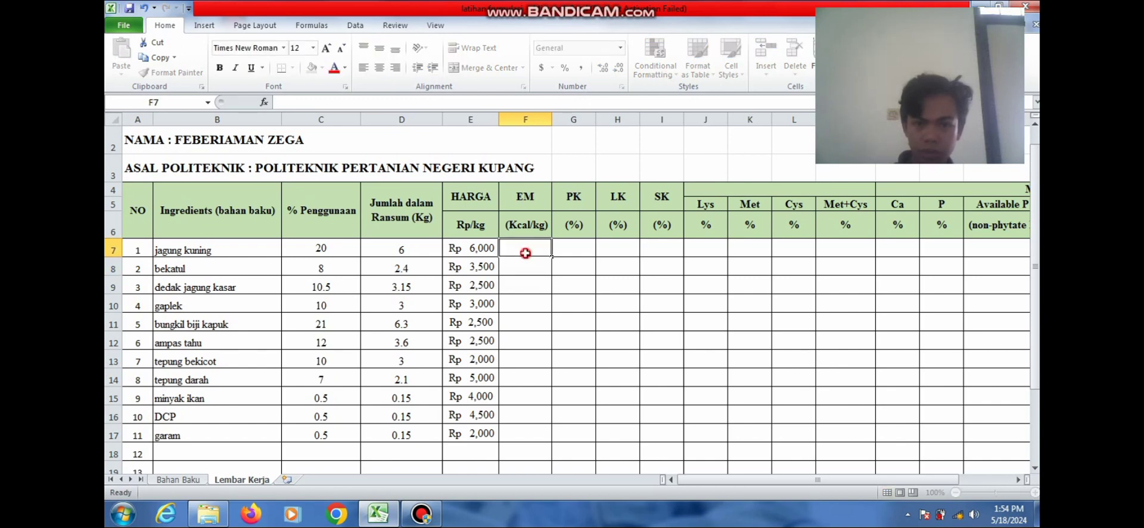
type("=")
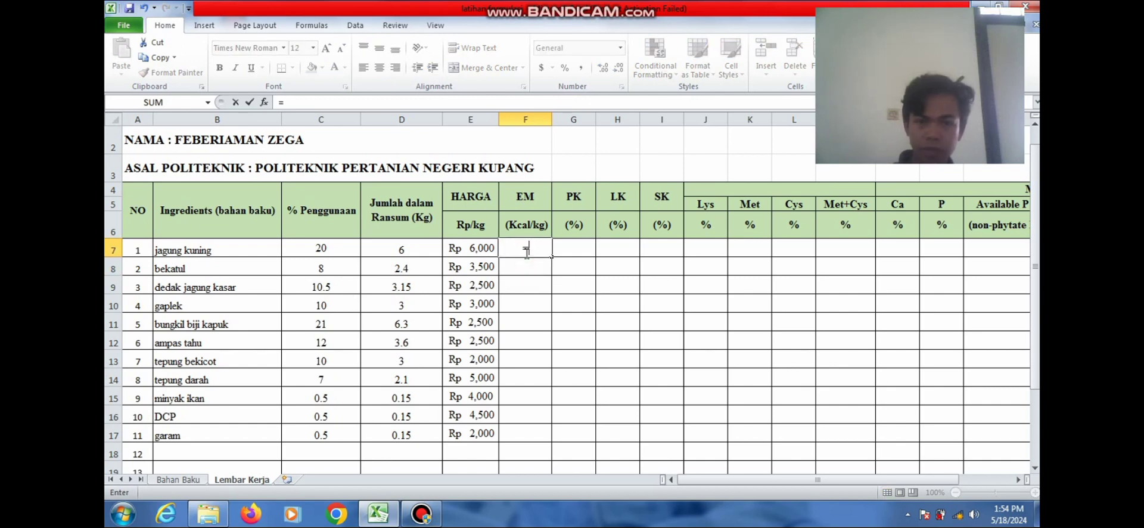
left_click(308, 247)
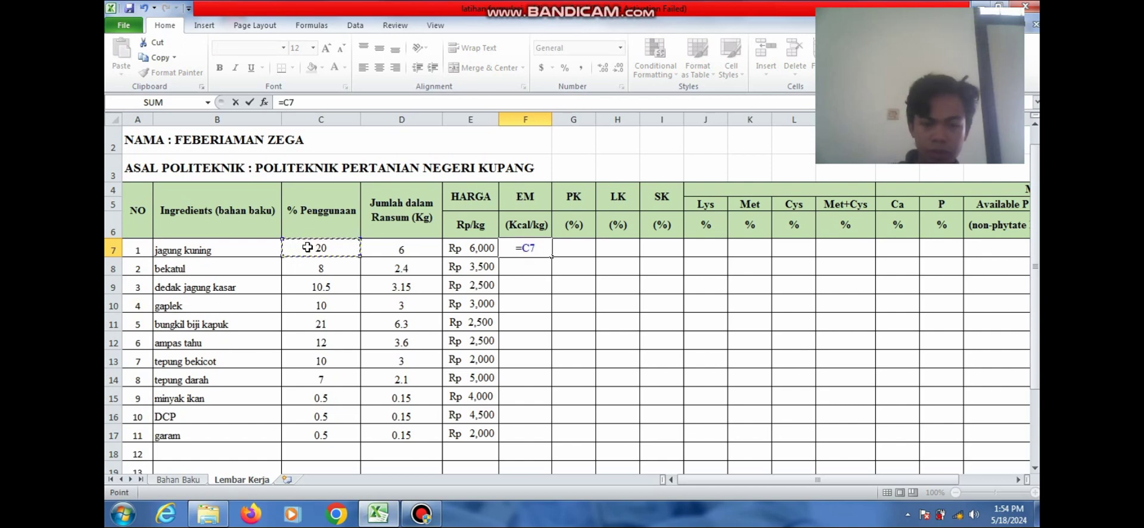
type("%")
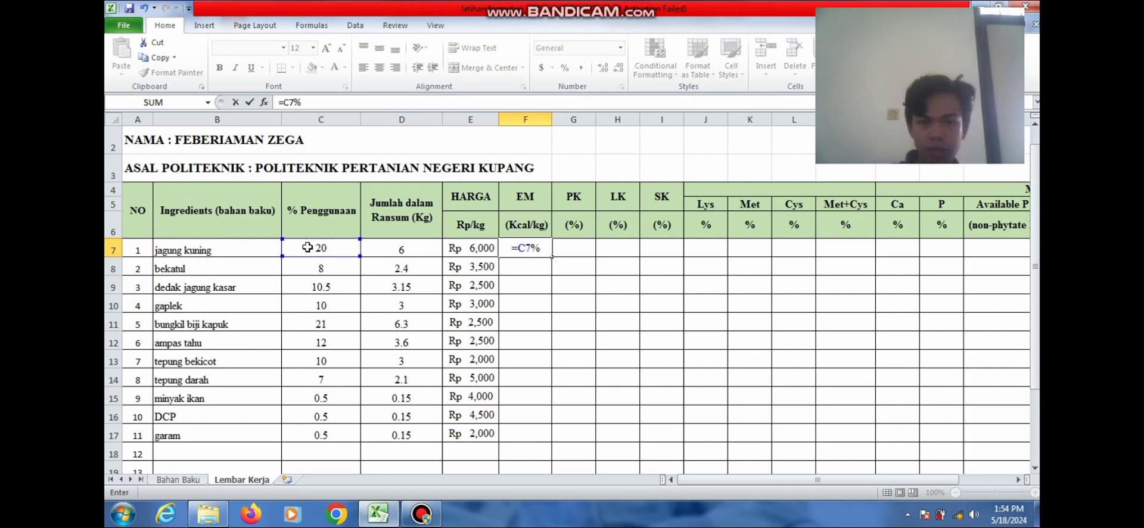
type("*")
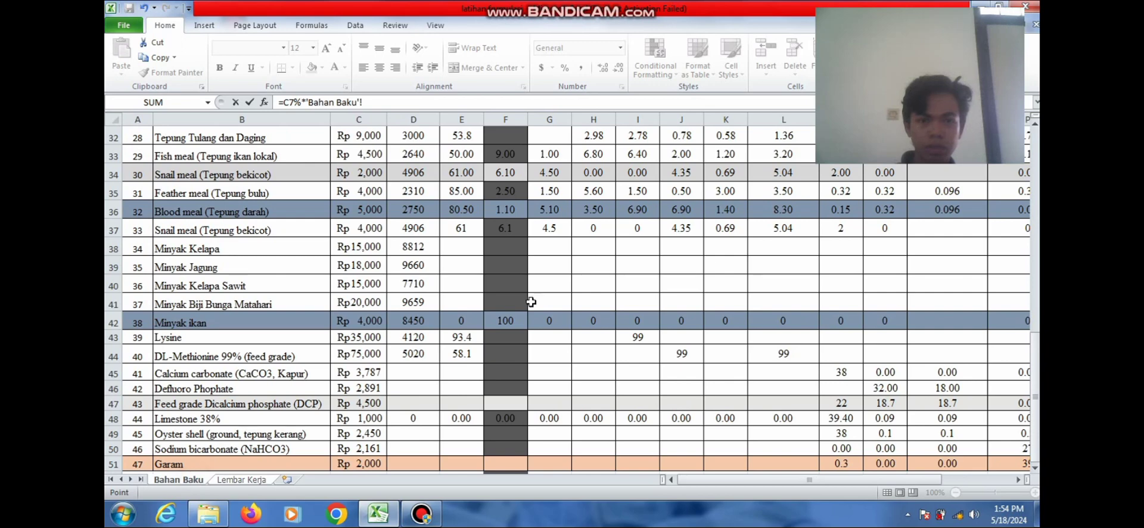
left_click_drag(1037, 369, 1035, 151)
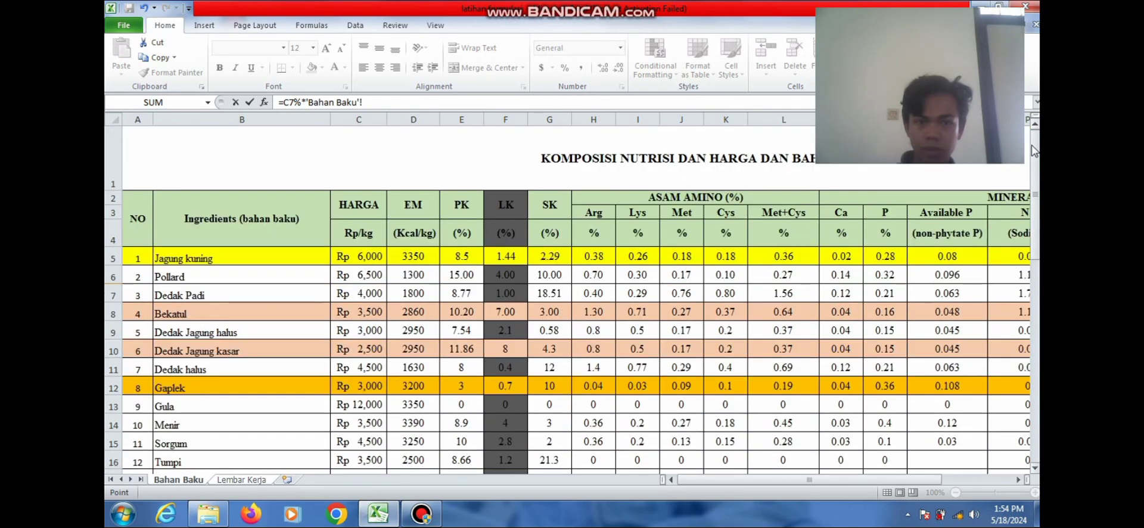
left_click(426, 256)
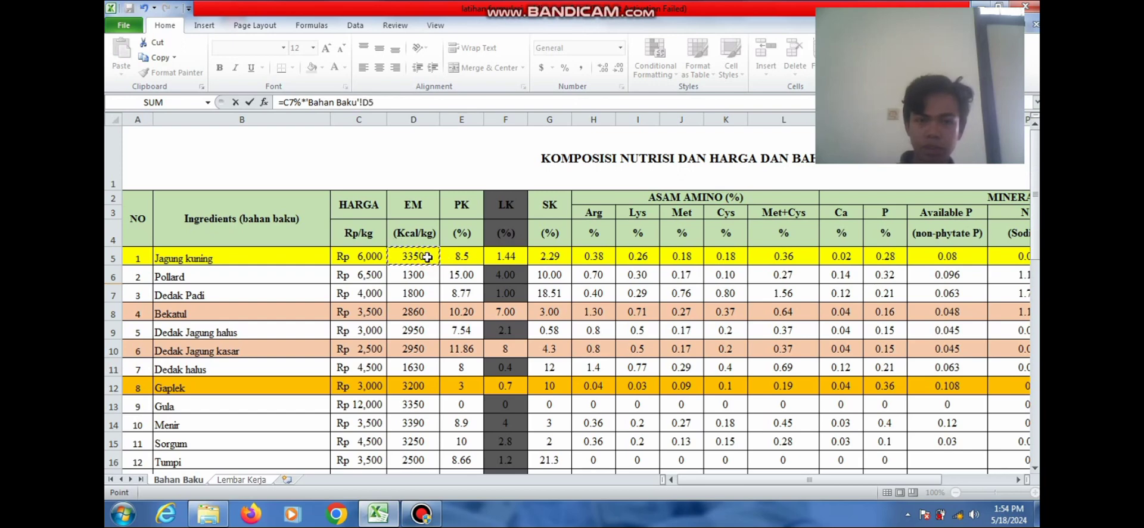
key("Return")
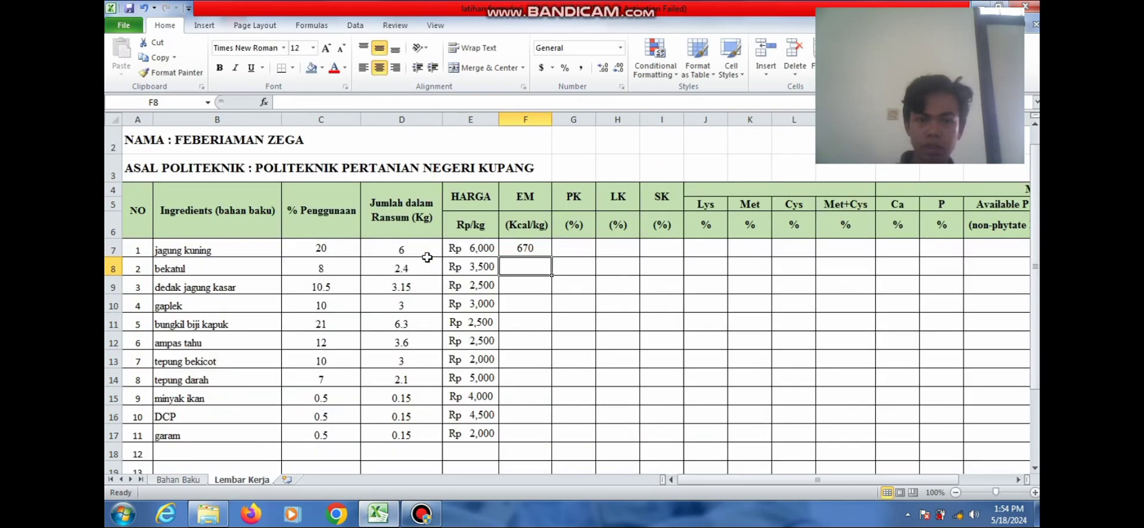
Copy the EM formula down from F7 to F17 for all eleven ingredients
left_click(539, 247)
left_click_drag(550, 257, 538, 434)
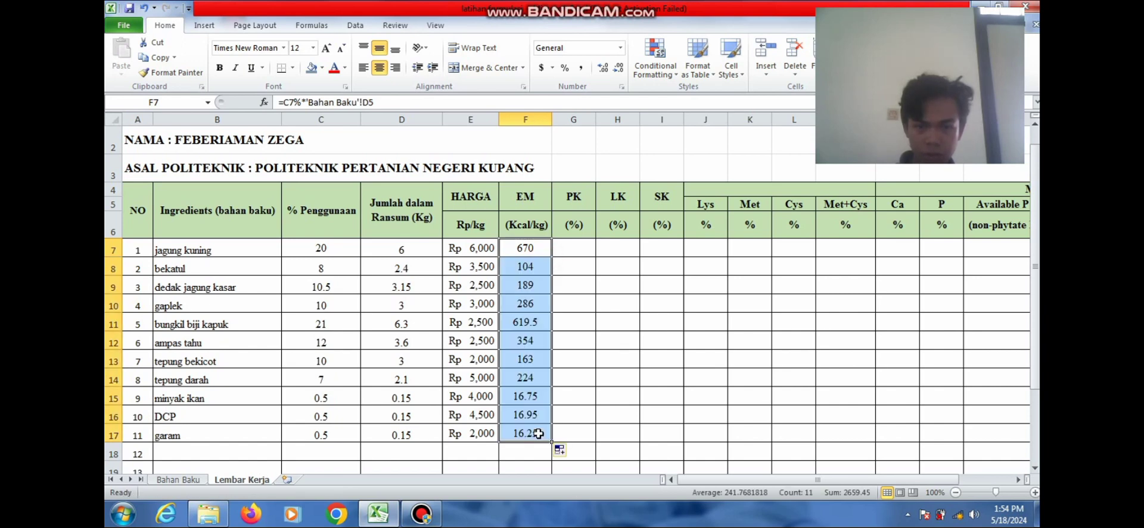
left_click(651, 428)
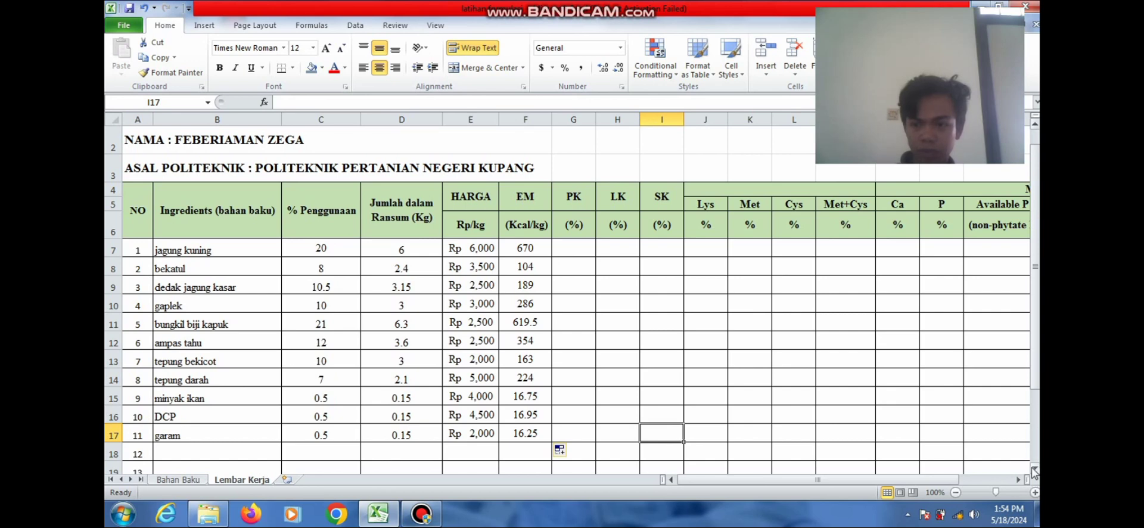
Enter =SUM(F7:F17) in F21 so the EM total shows 2659.45
scroll(1035, 471, "down", 1)
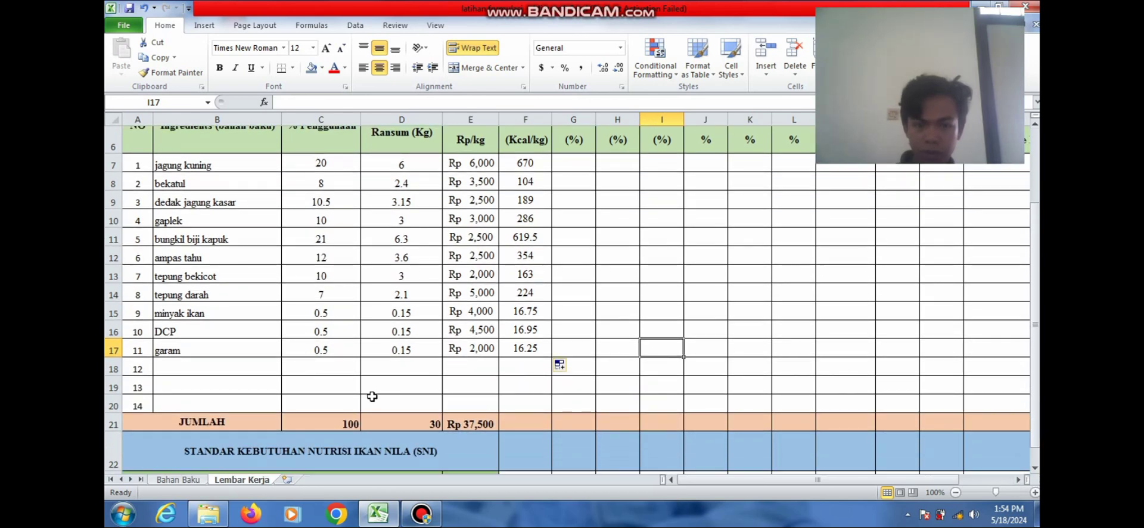
left_click(474, 424)
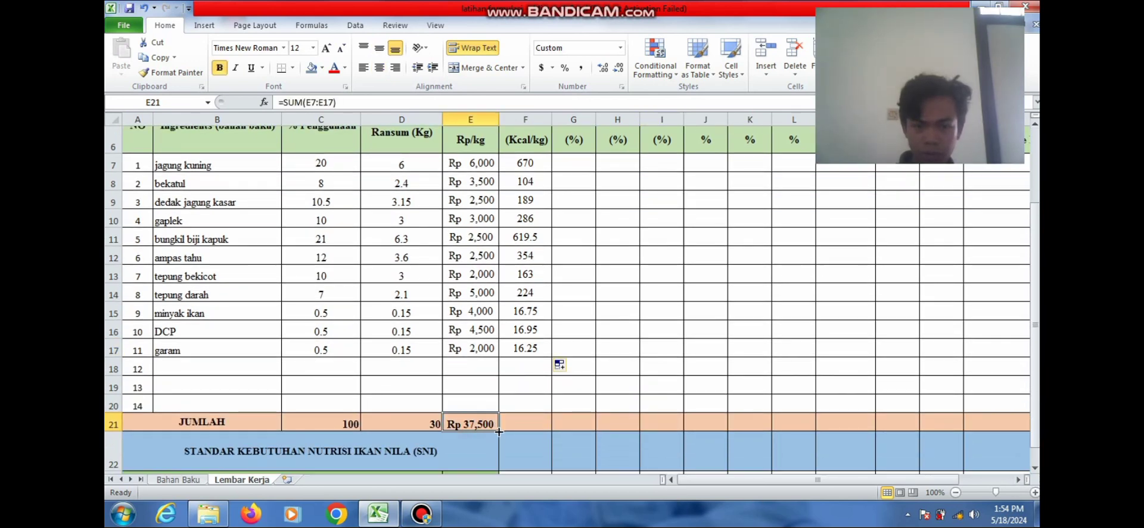
left_click_drag(495, 427, 535, 430)
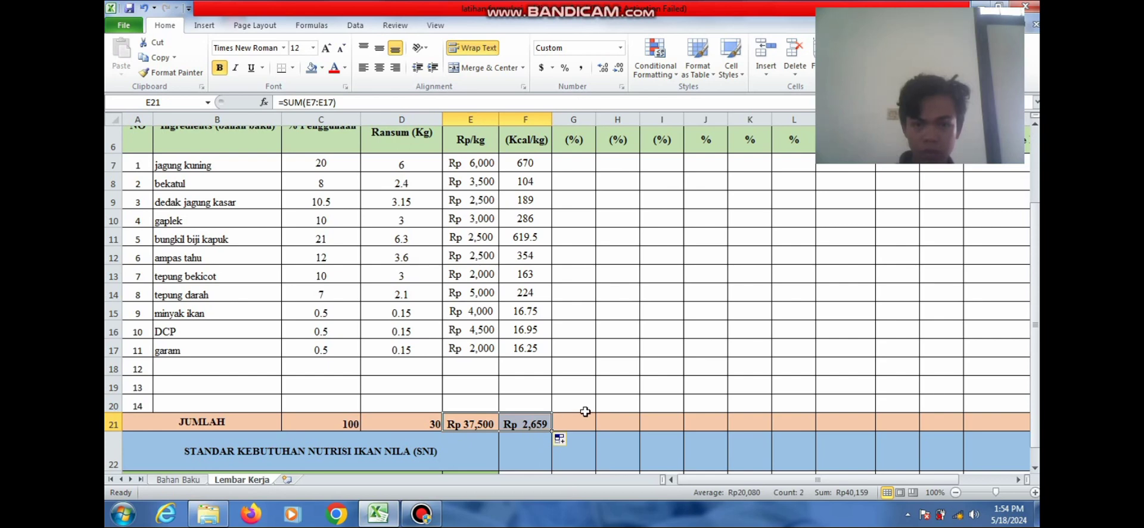
key("ctrl+z")
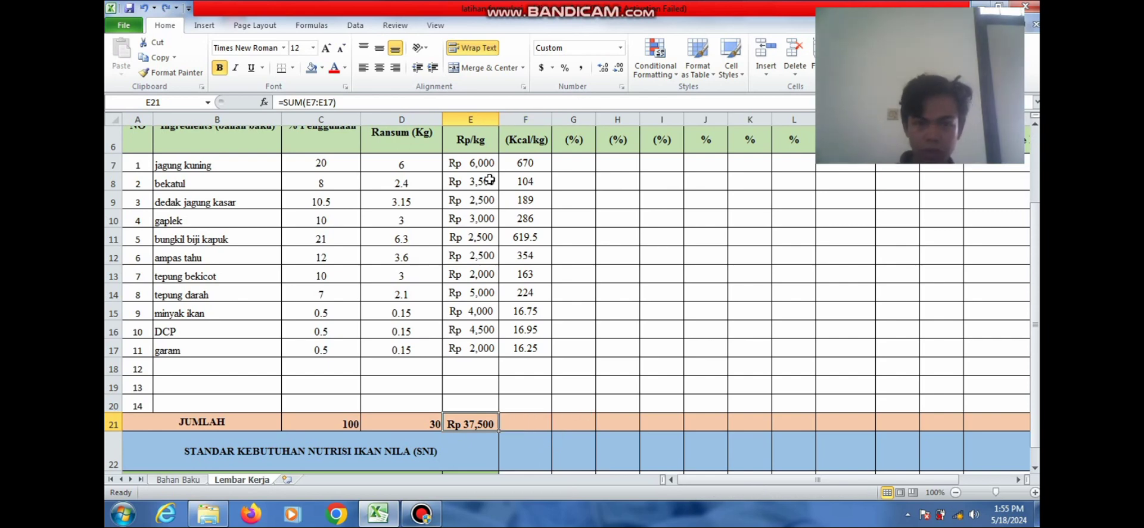
left_click(515, 421)
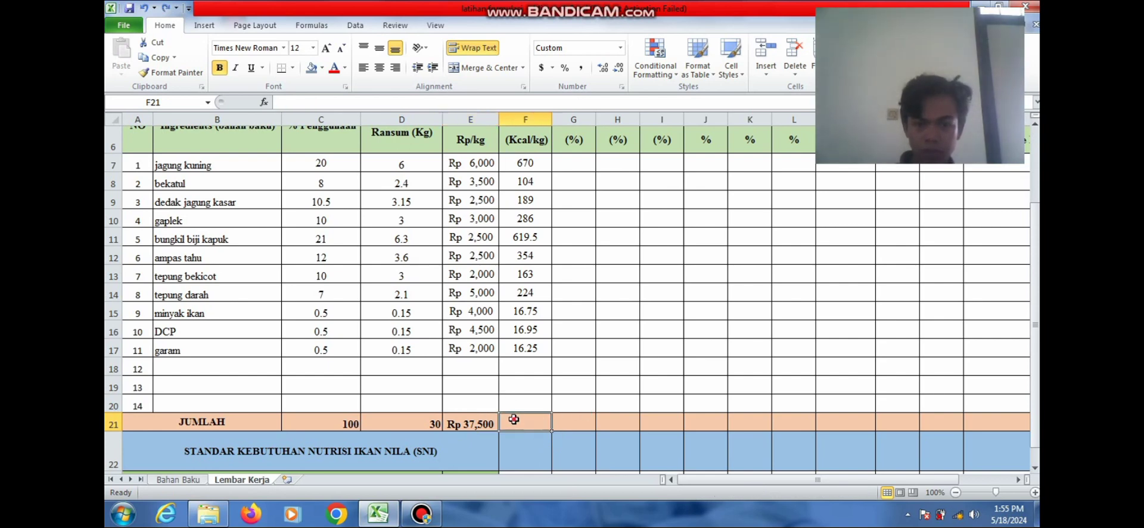
type("=S")
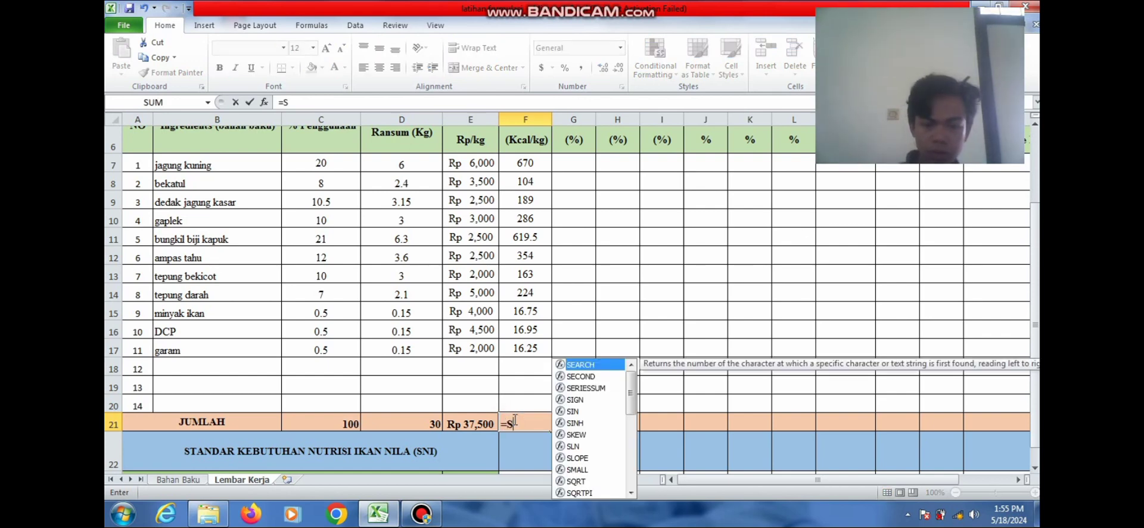
type("UM(")
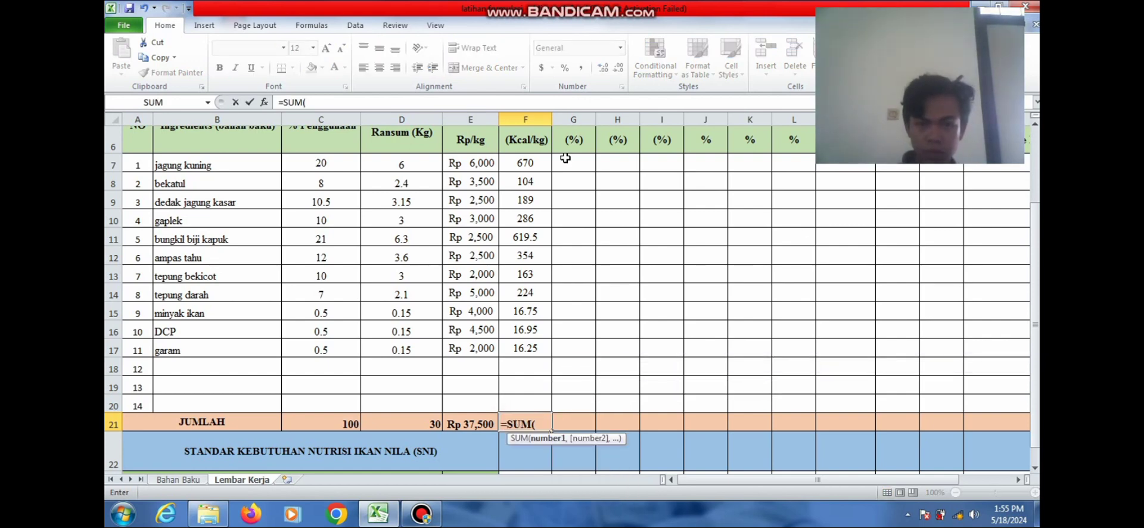
left_click_drag(535, 160, 535, 340)
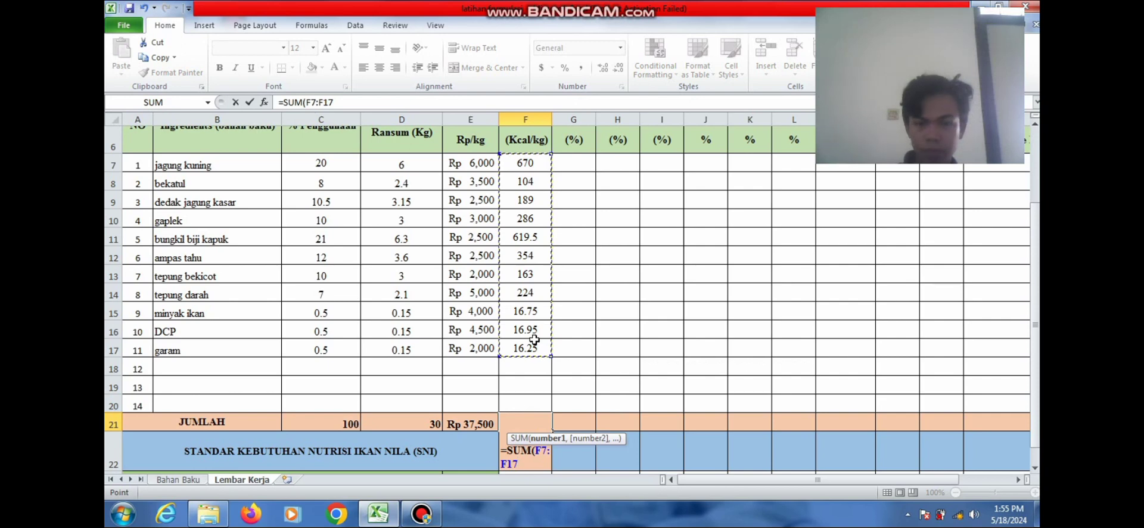
key("Return")
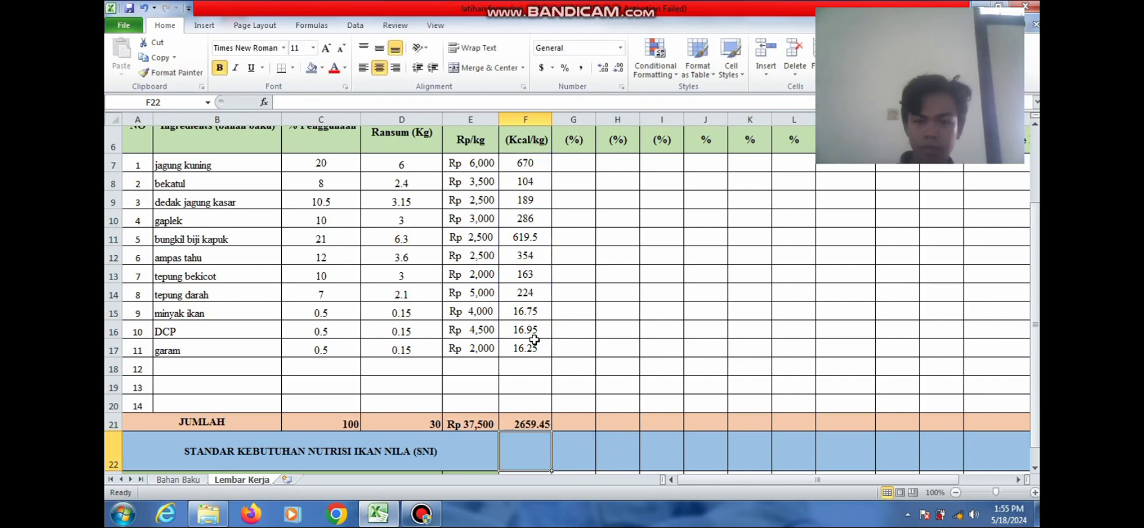
left_click(530, 426)
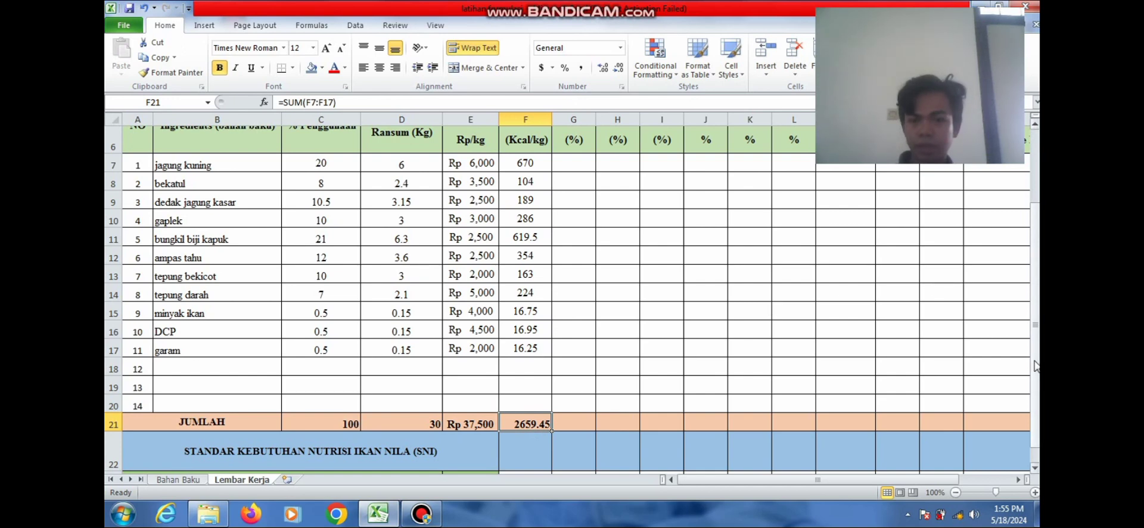
left_click_drag(1035, 360, 1035, 361)
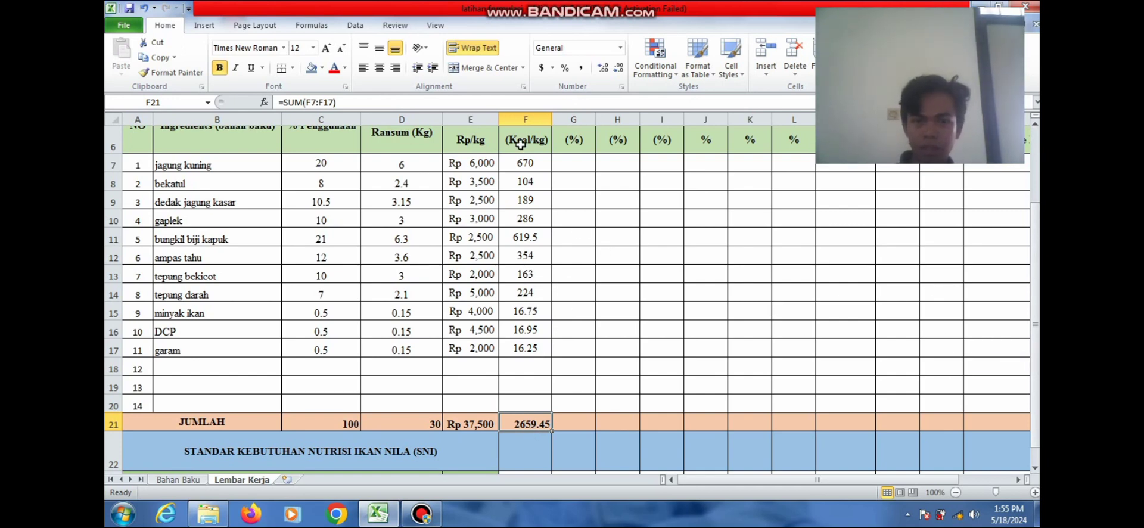
Anchor column C with $ in the EM formulas of F7 through F11
left_click(523, 168)
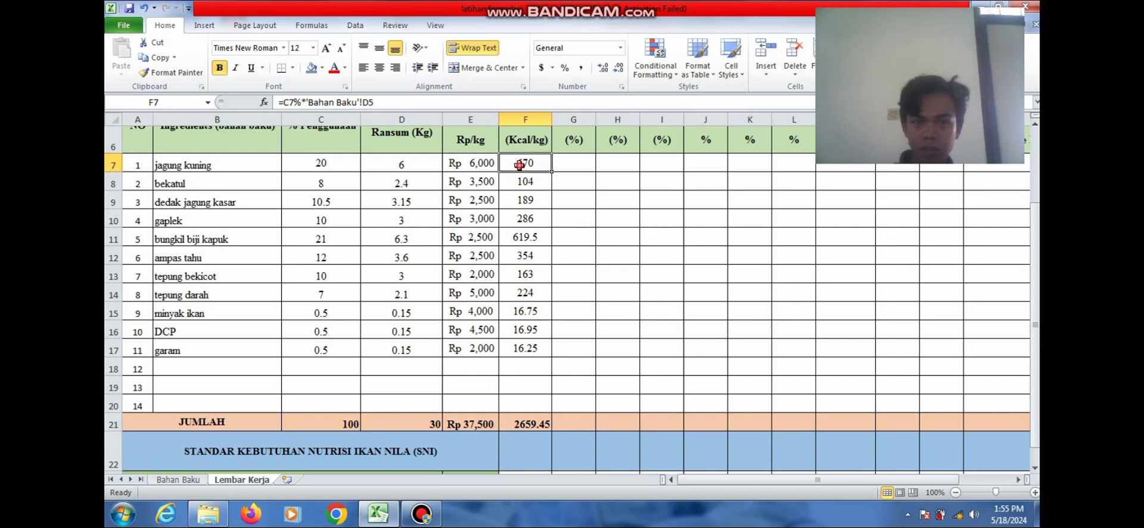
left_click(286, 104)
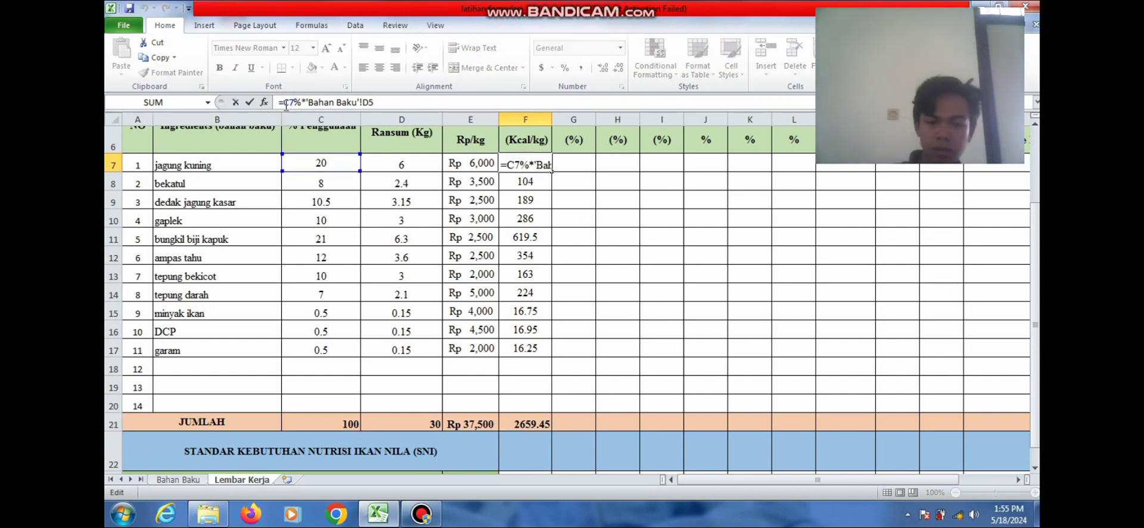
type("$C")
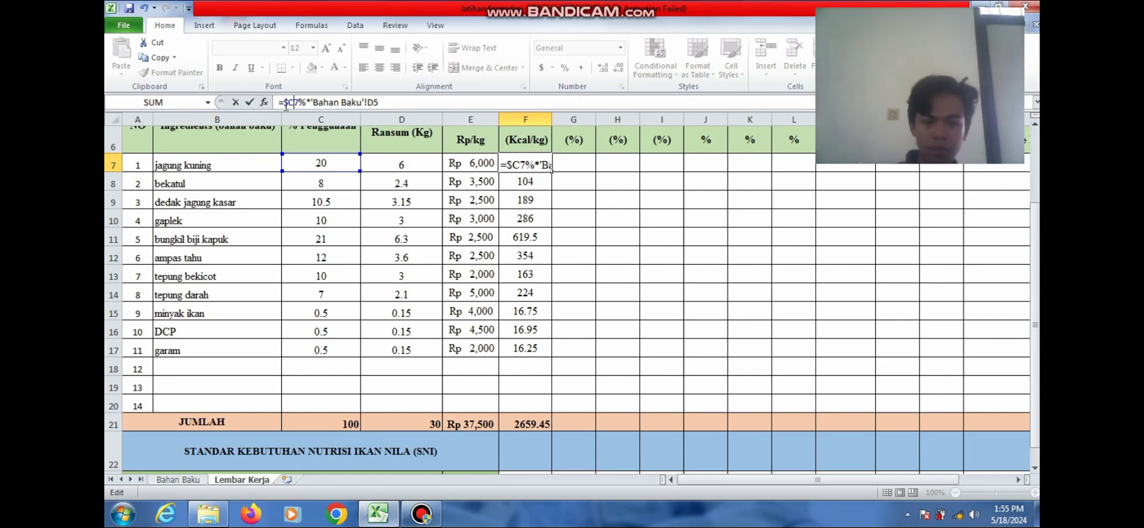
type("$")
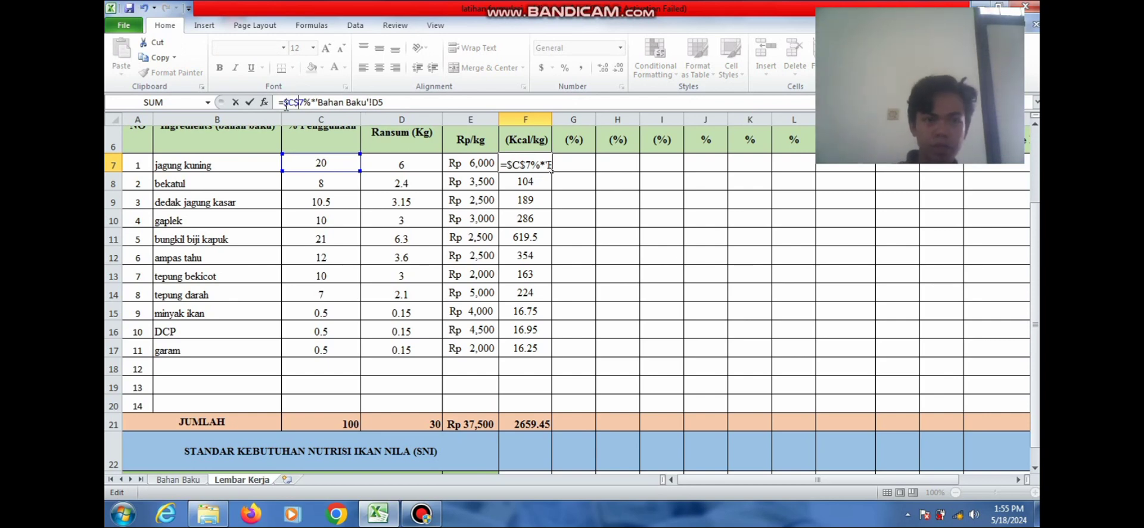
key("Return")
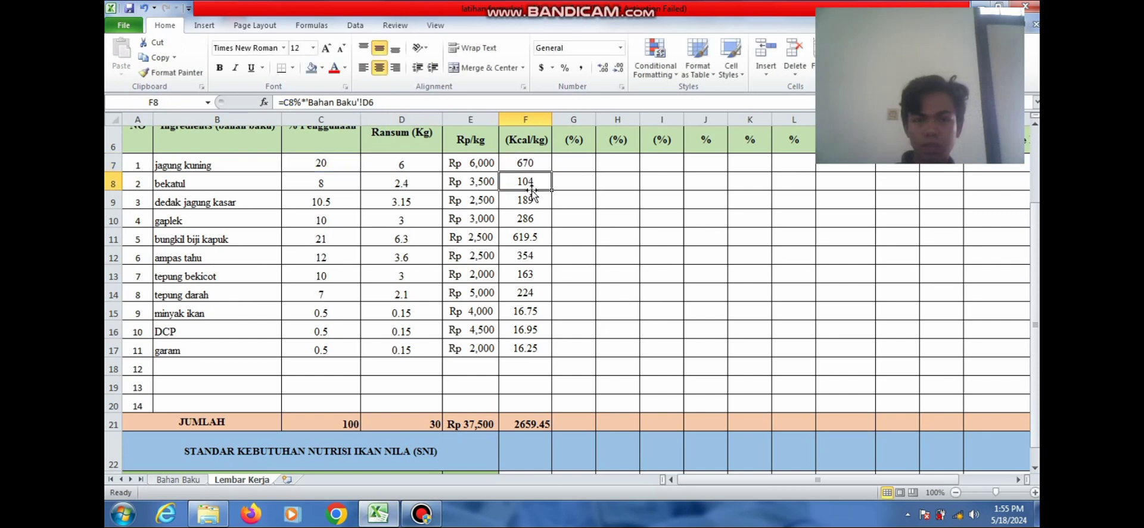
left_click(286, 103)
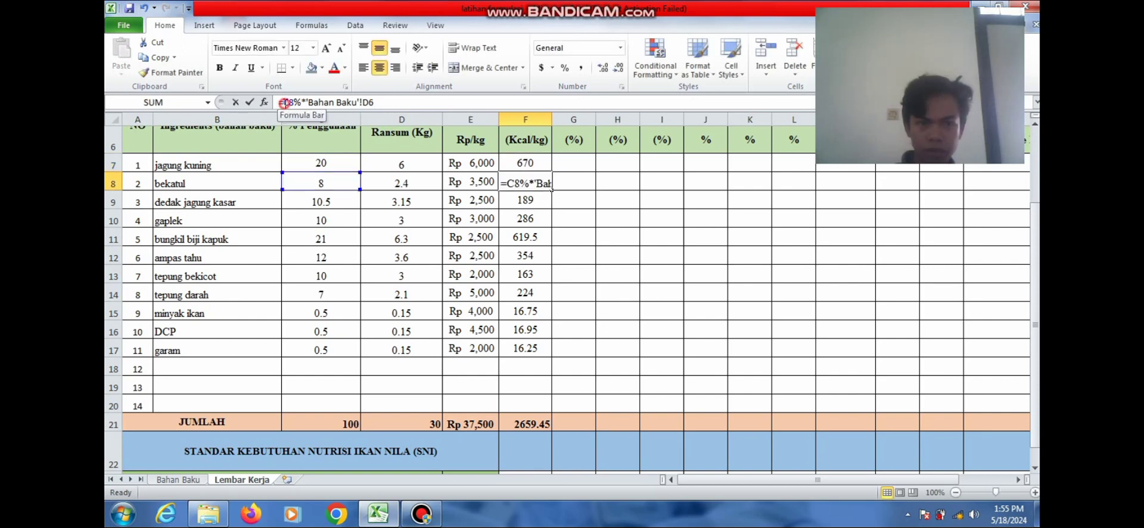
type("$C$")
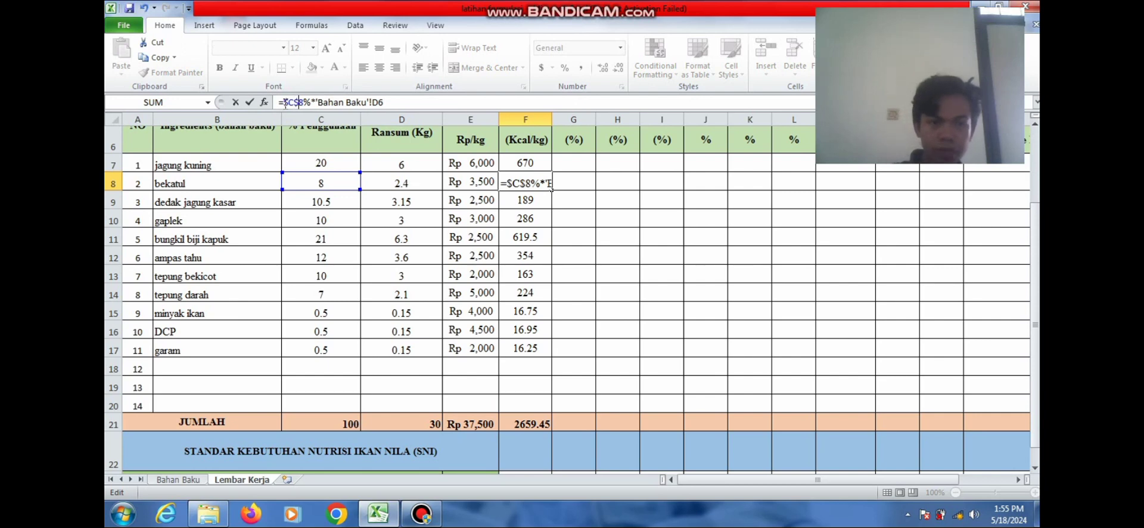
key("Return")
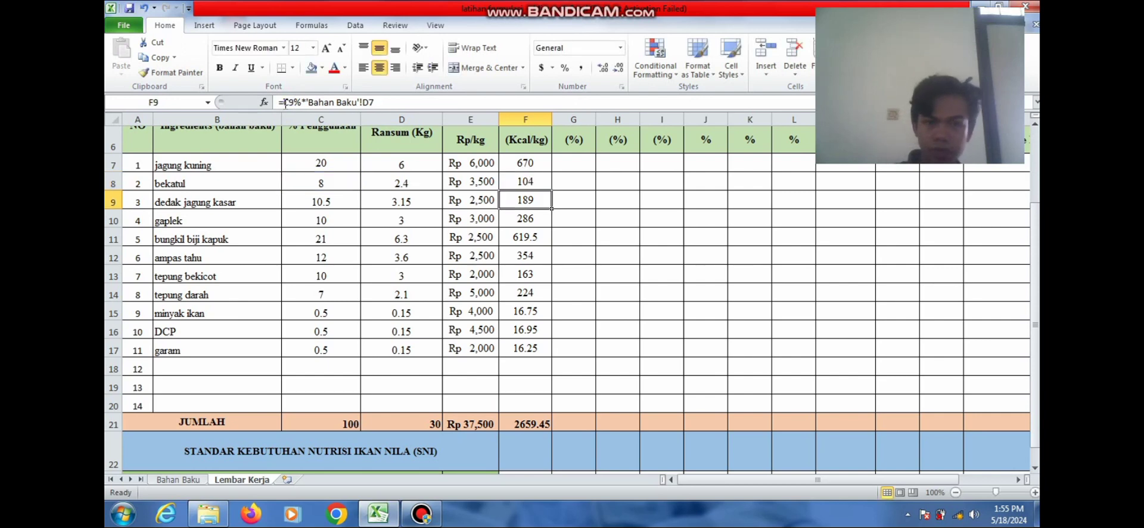
left_click(285, 102)
type("$")
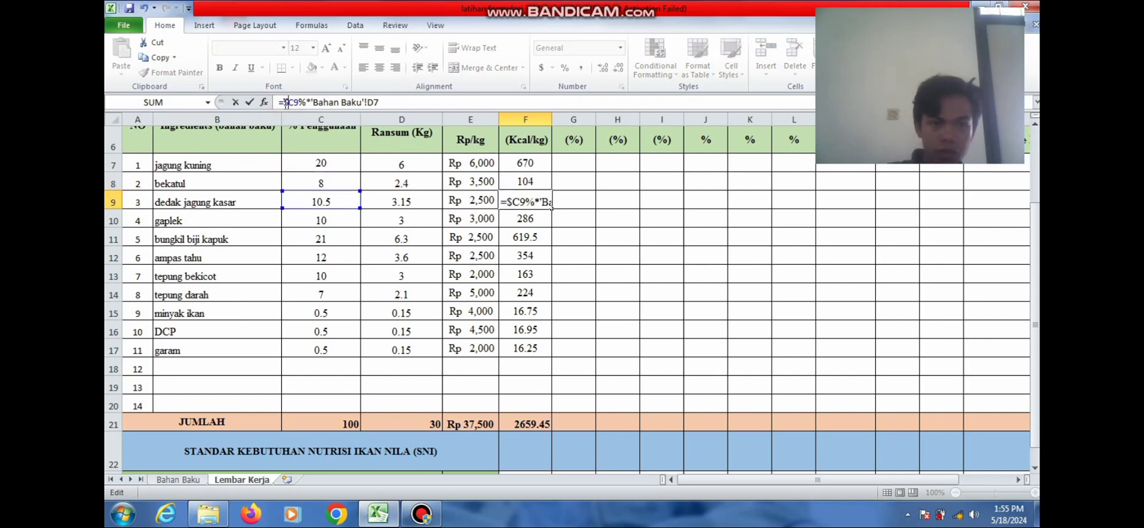
key("Right")
type("$")
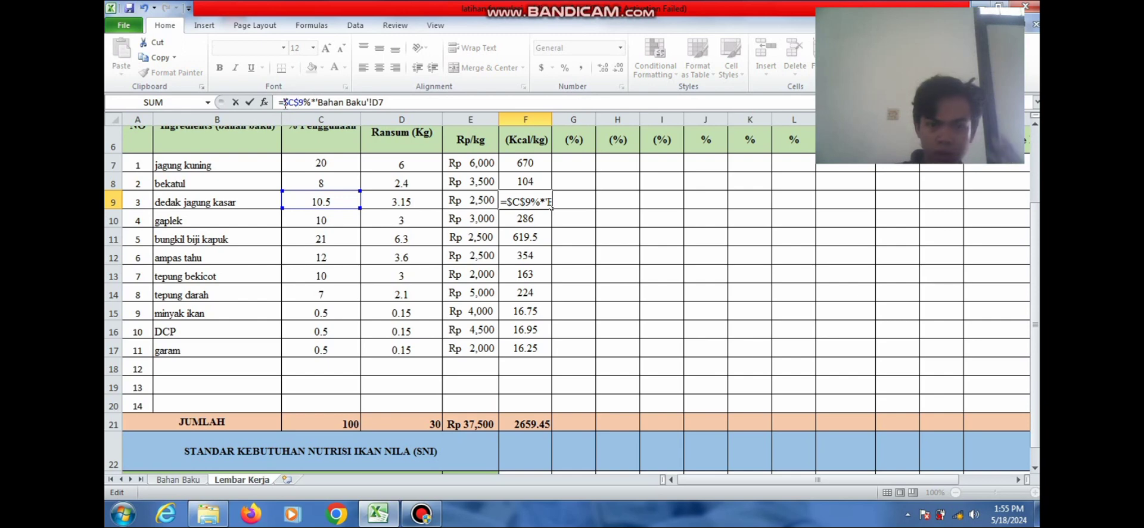
key("Return")
left_click(285, 103)
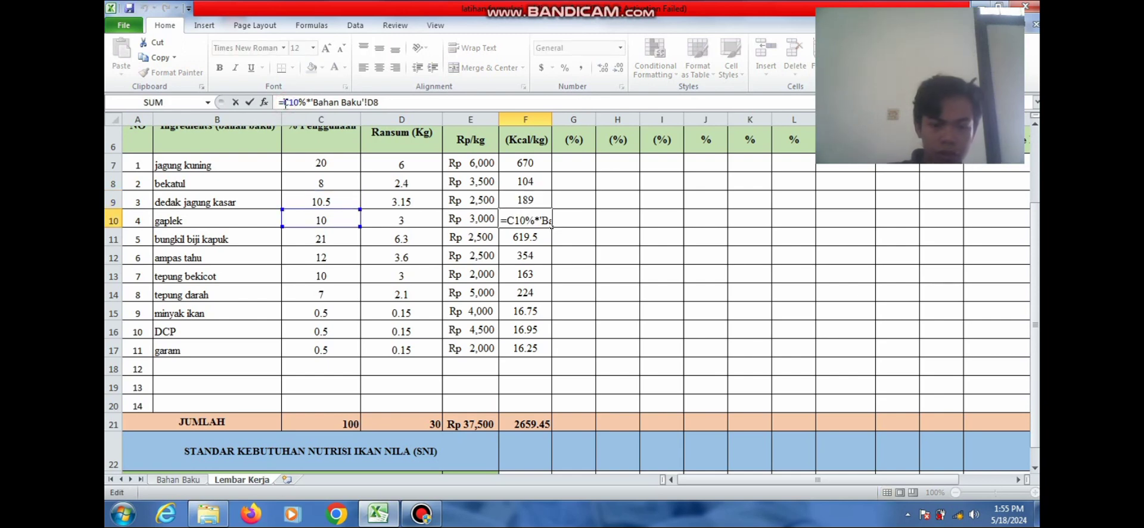
type("$C")
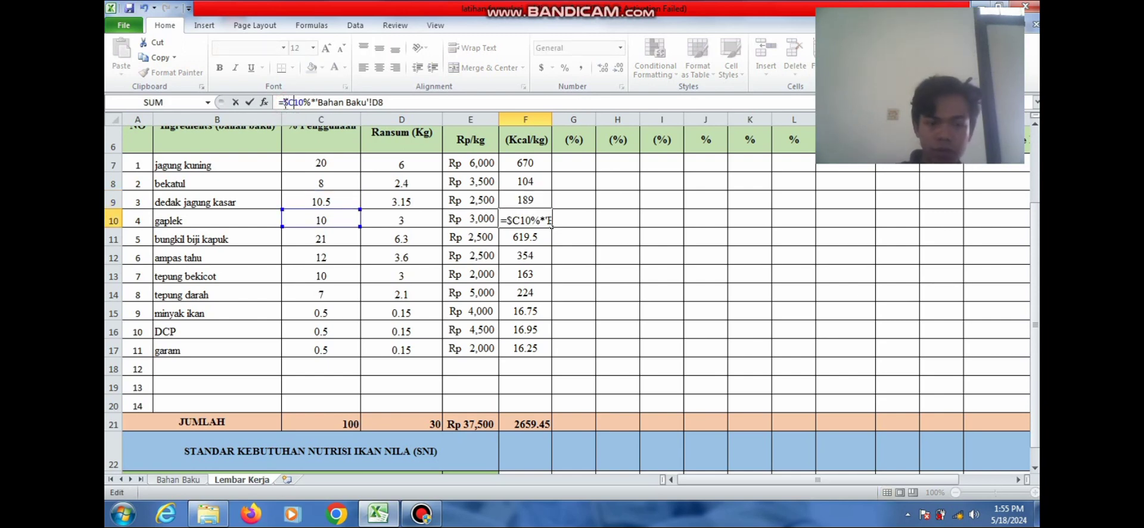
type("$")
key("Return")
left_click(285, 102)
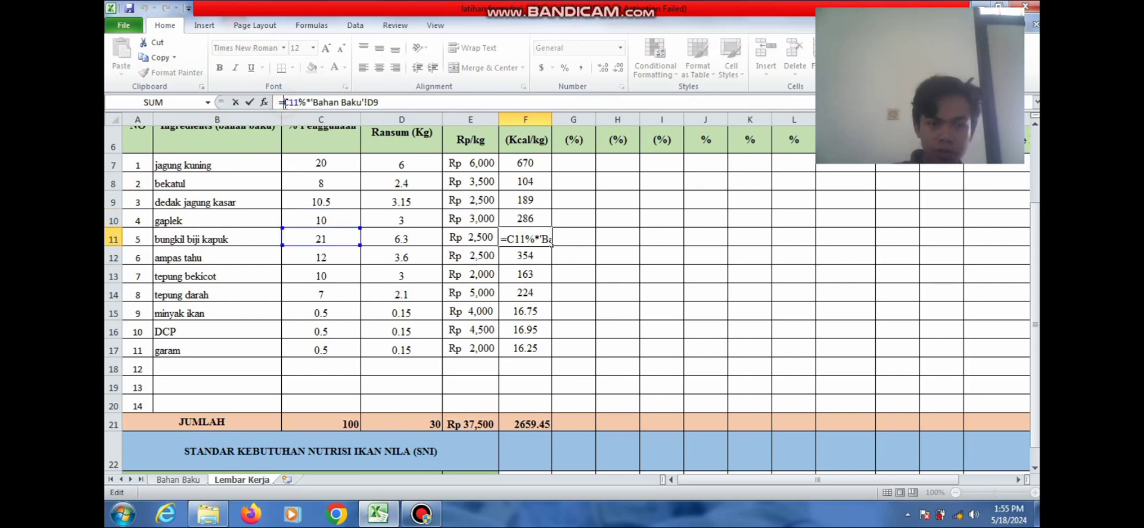
type("$")
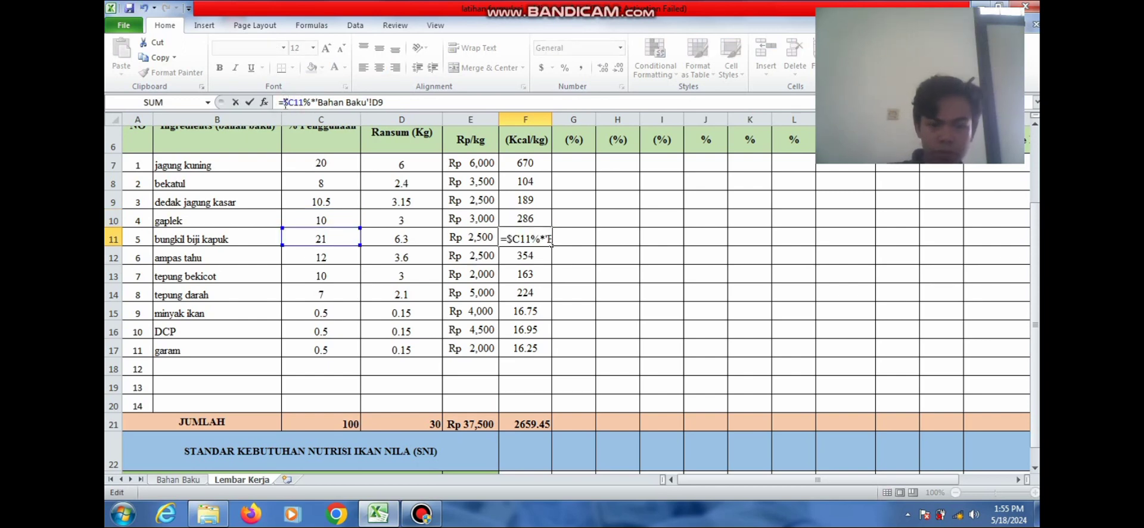
key("Right")
type("$")
key("Return")
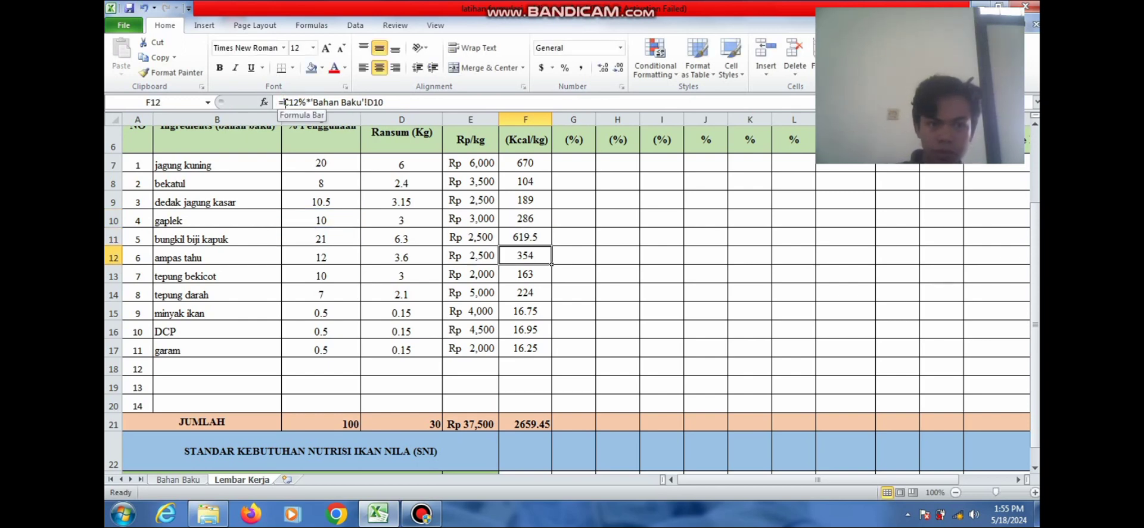
Anchor column C in the remaining EM formulas F12 through F17, e.g. =$C17%*'Bahan Baku'!D15
left_click(285, 102)
type("$C$")
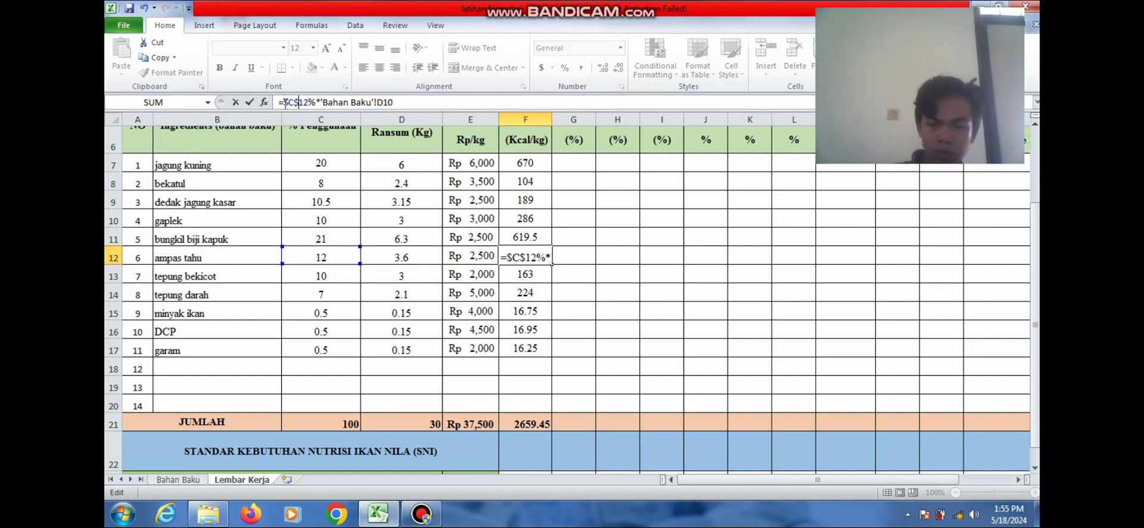
key("Return")
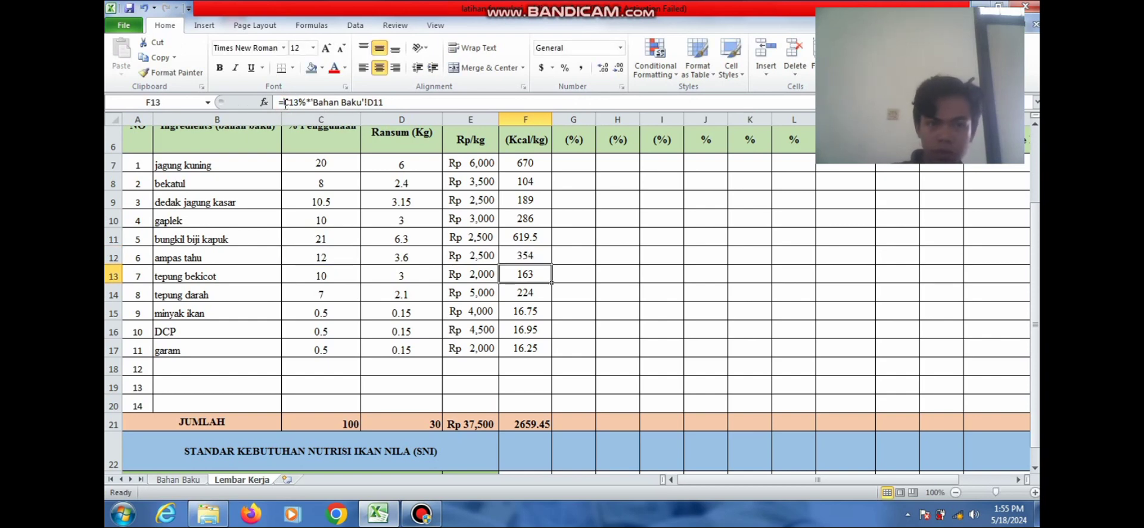
left_click(285, 103)
type("$C$")
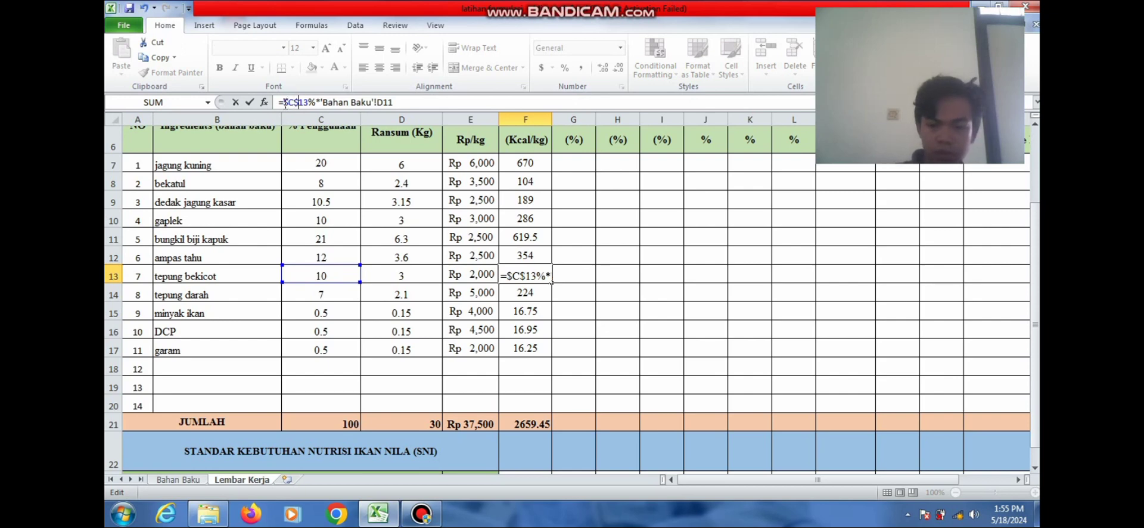
key("Return")
left_click(285, 102)
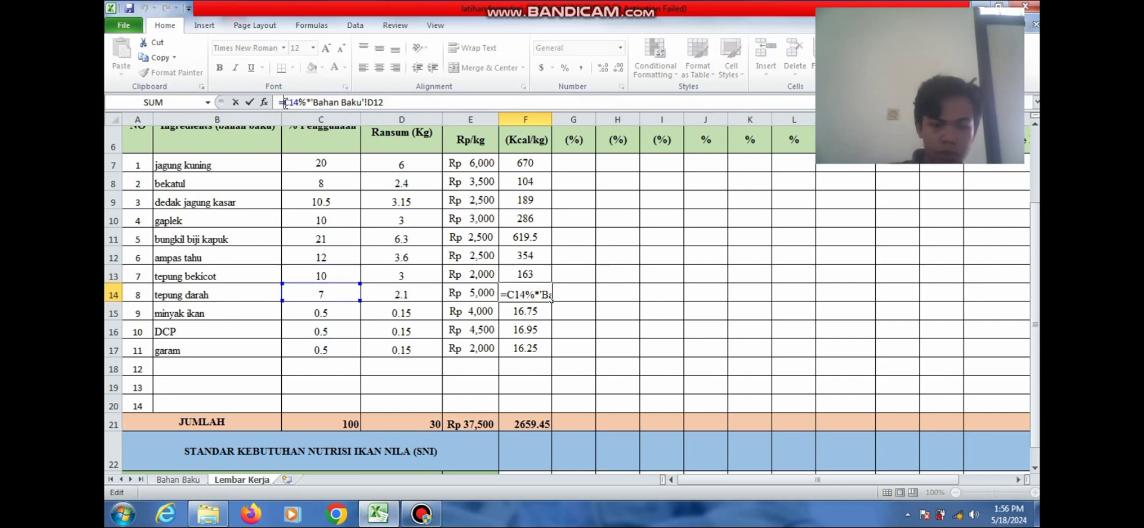
type("$C$")
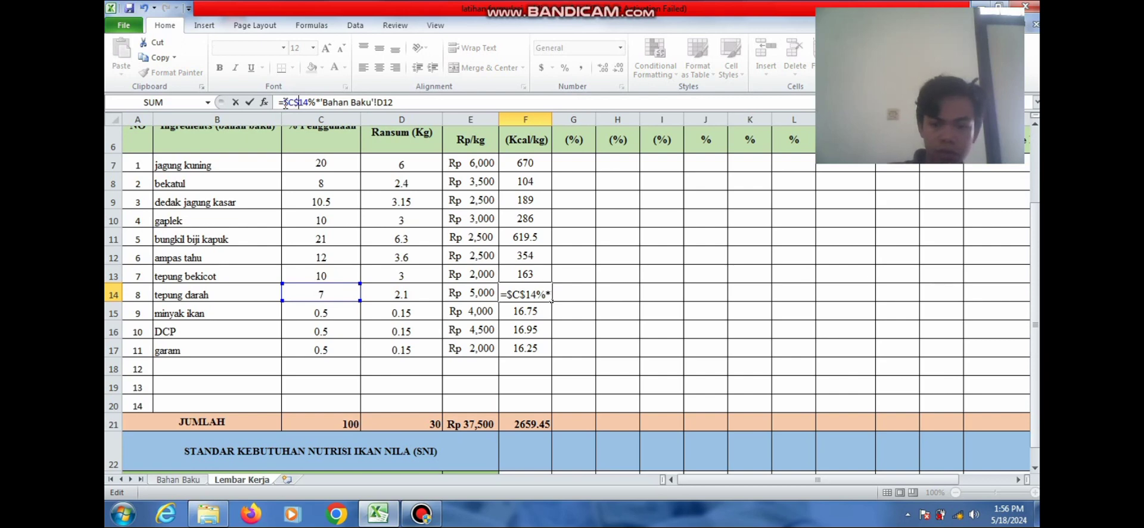
key("Return")
left_click(284, 103)
type("$C15%*'Bahan Baku'!D13")
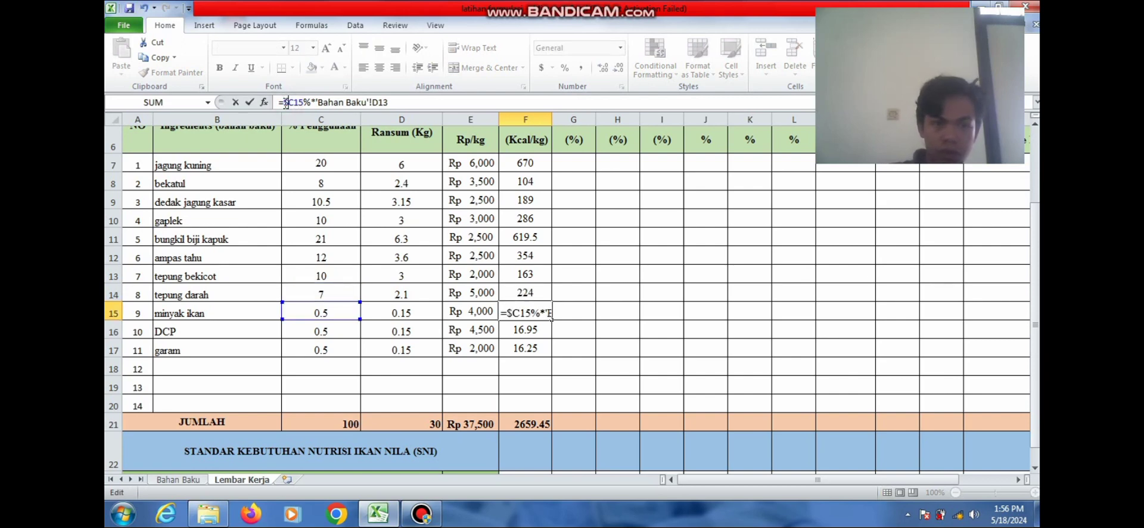
key("Right")
type("$")
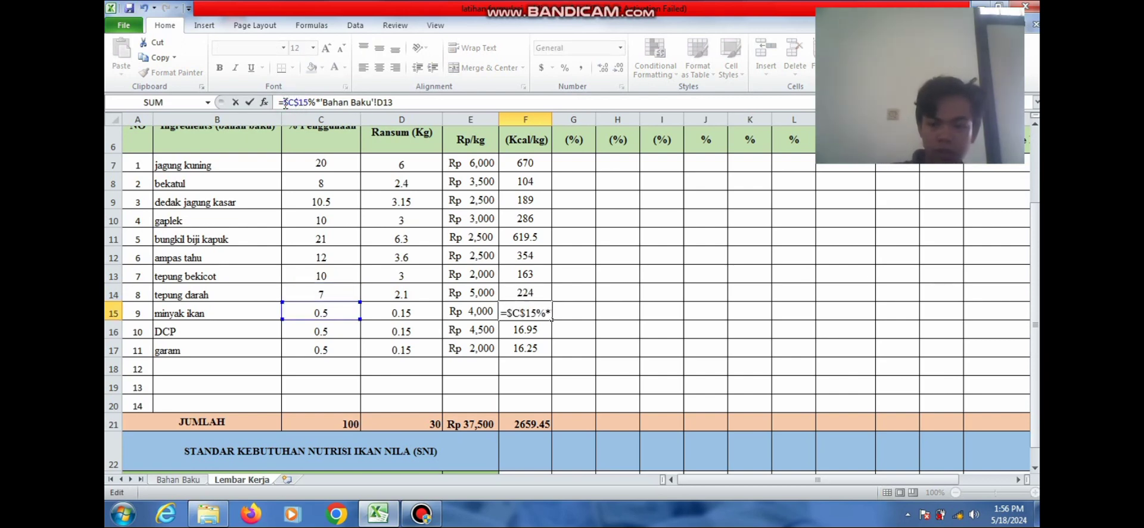
key("Return")
left_click(285, 102)
type("$C$16%*'Bahan Baku'!D14")
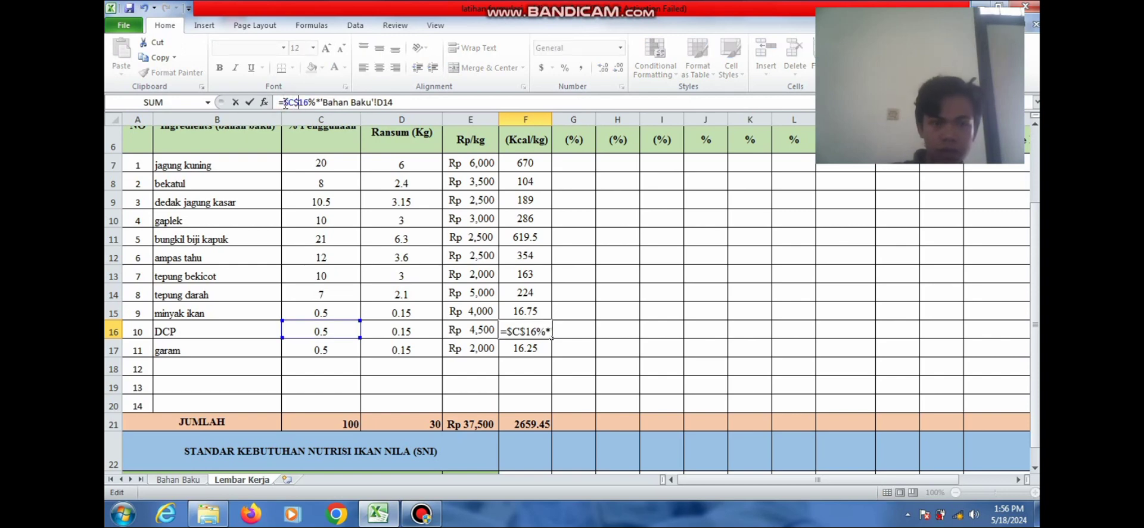
key("Return")
left_click(285, 103)
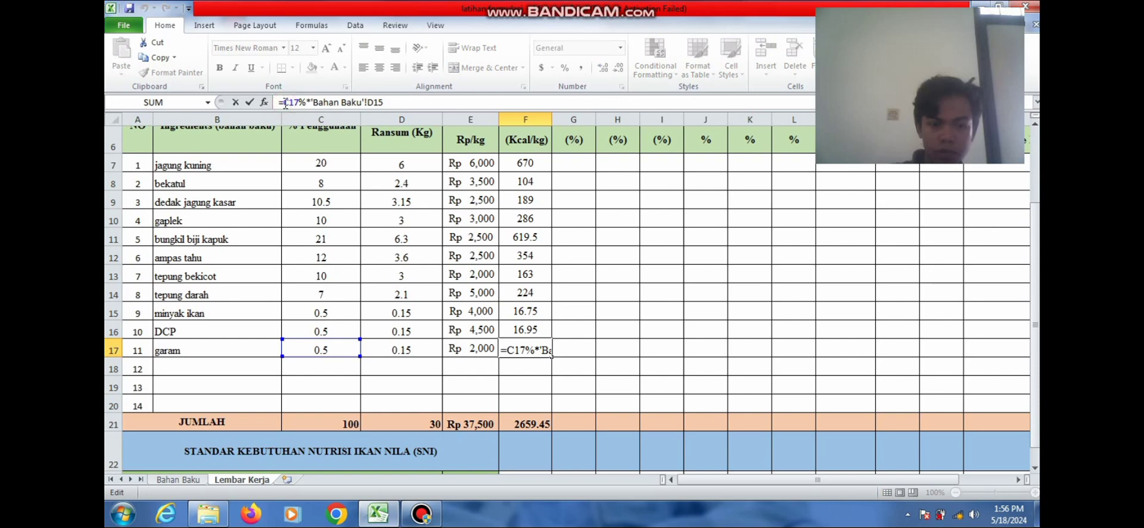
type("$C$")
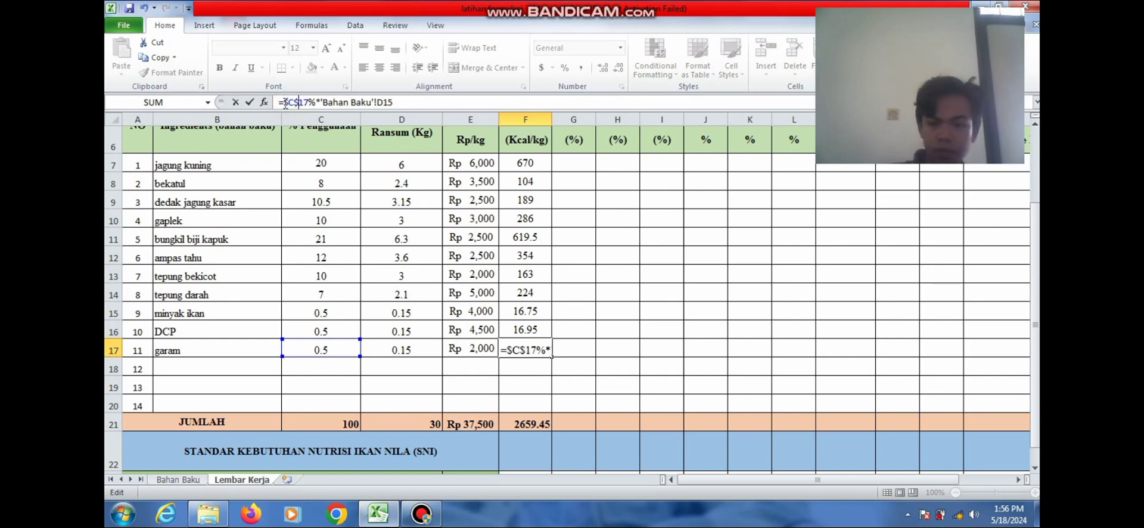
key("Return")
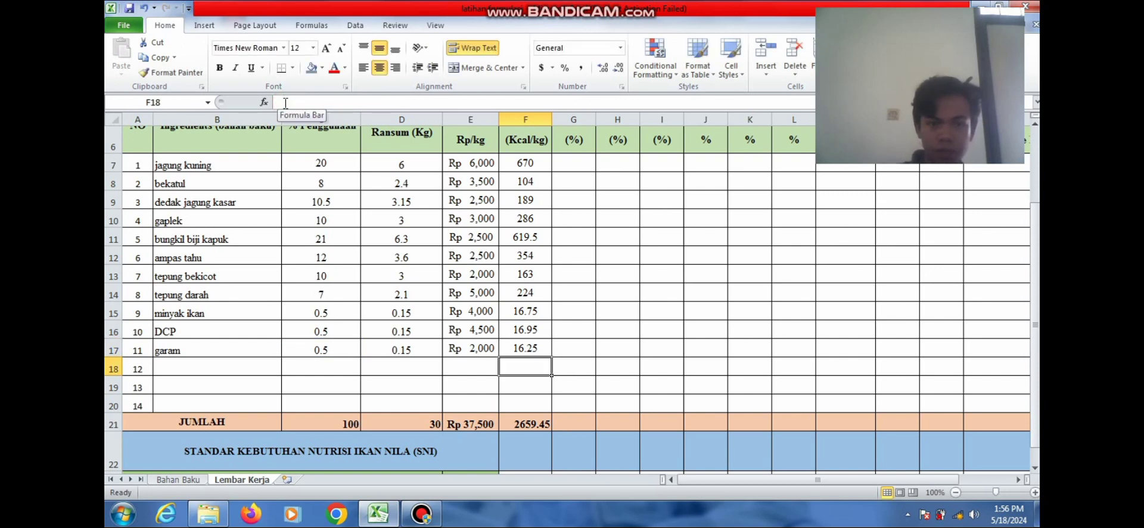
Copy the F7:F17 nutrient formulas right across all nutrient columns to R
left_click(519, 164)
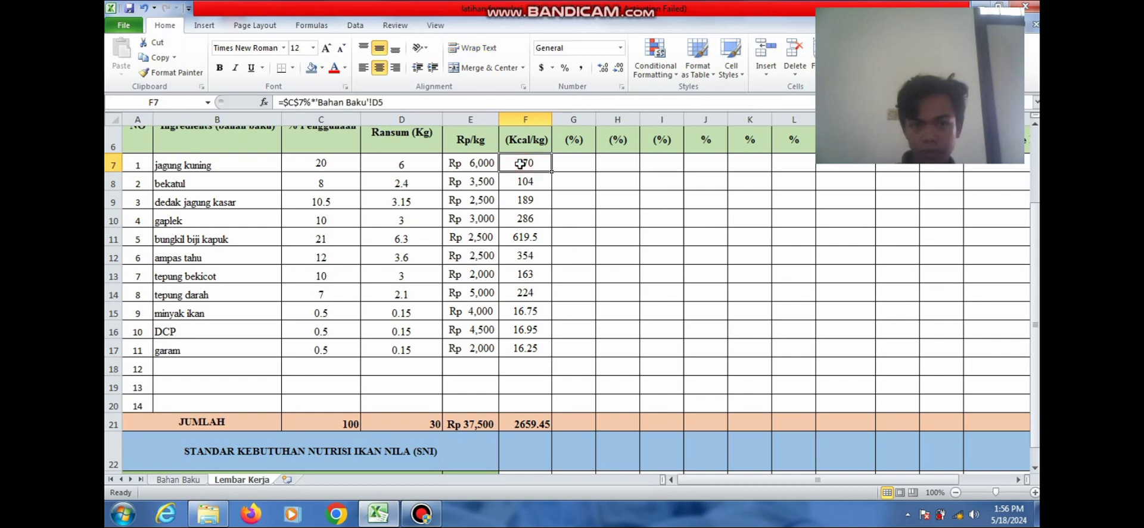
left_click_drag(519, 164, 1011, 367)
left_click_drag(933, 379, 929, 371)
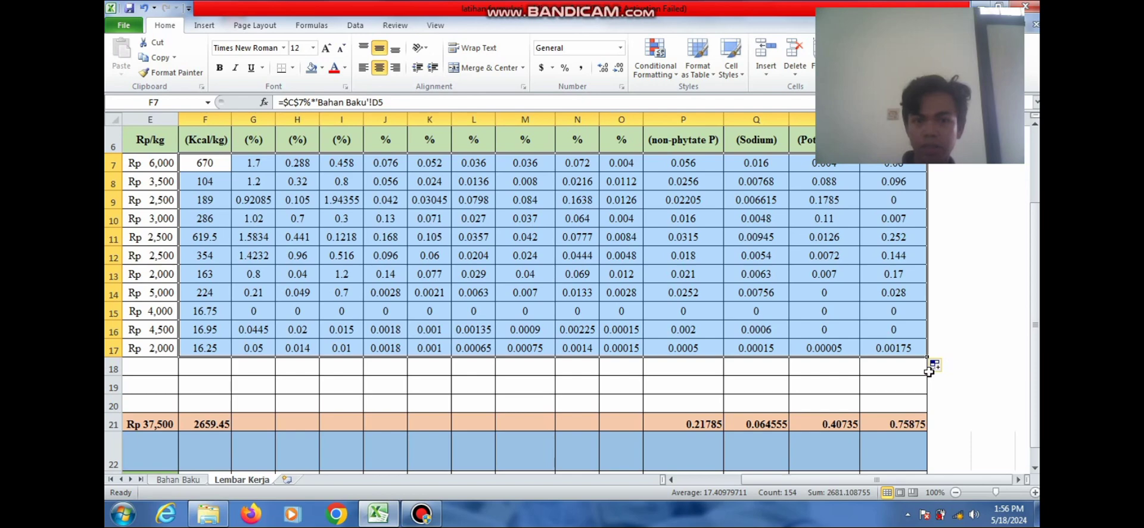
left_click(929, 371)
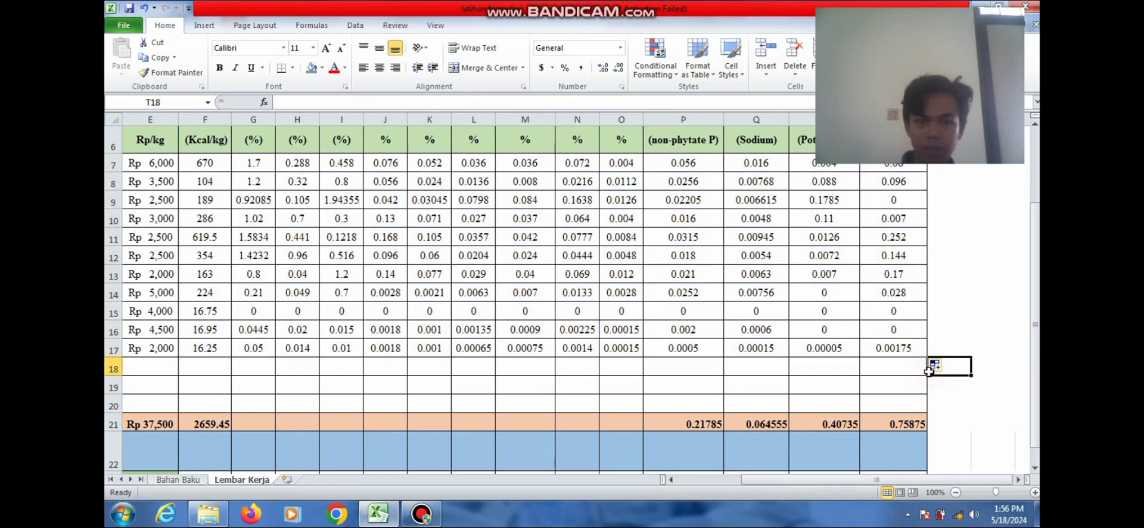
left_click(672, 480)
left_click(672, 480)
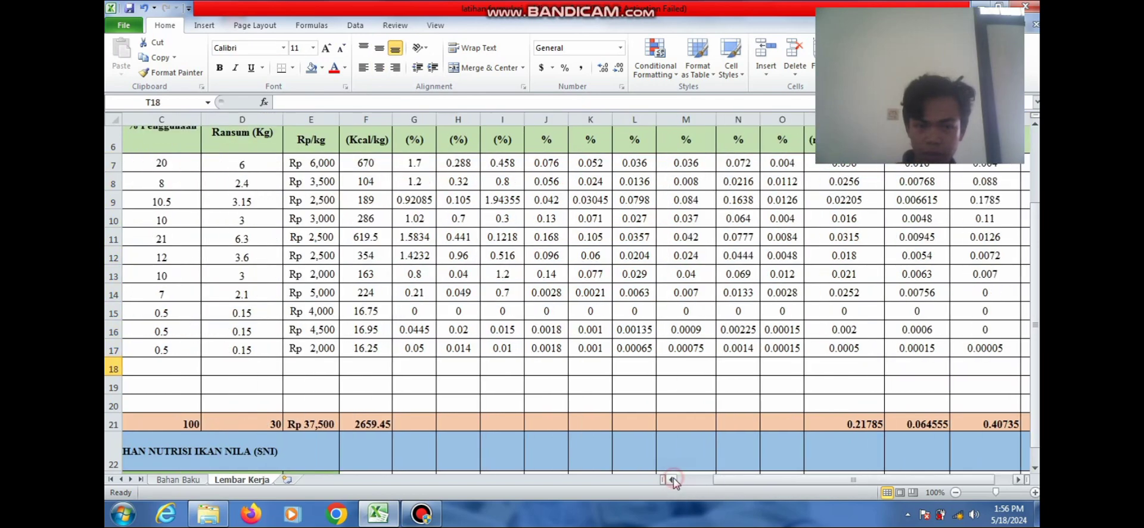
Copy the F21 total along row 21 so each nutrient gets a JUMLAH total
left_click(361, 421)
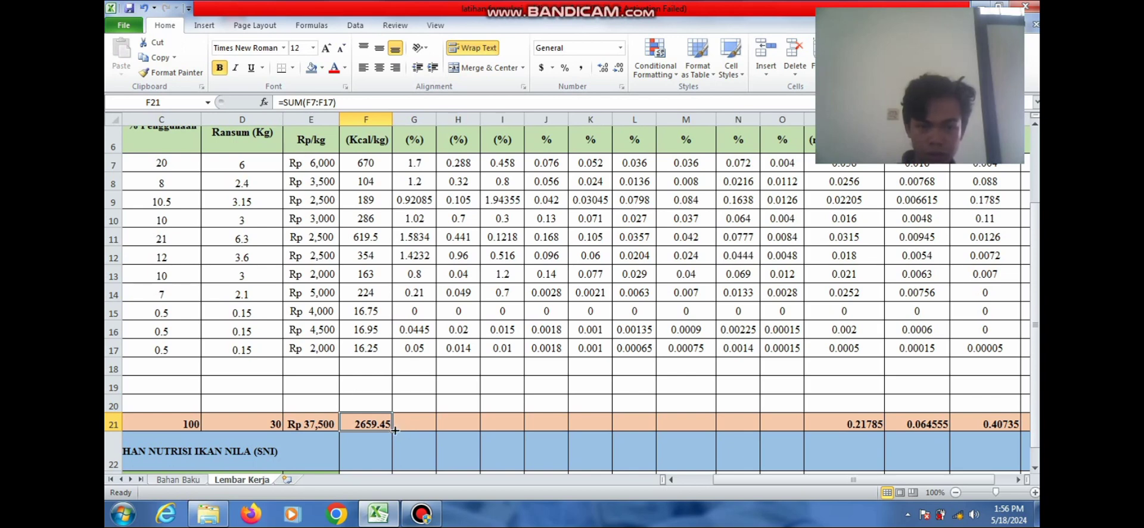
left_click_drag(394, 430, 808, 429)
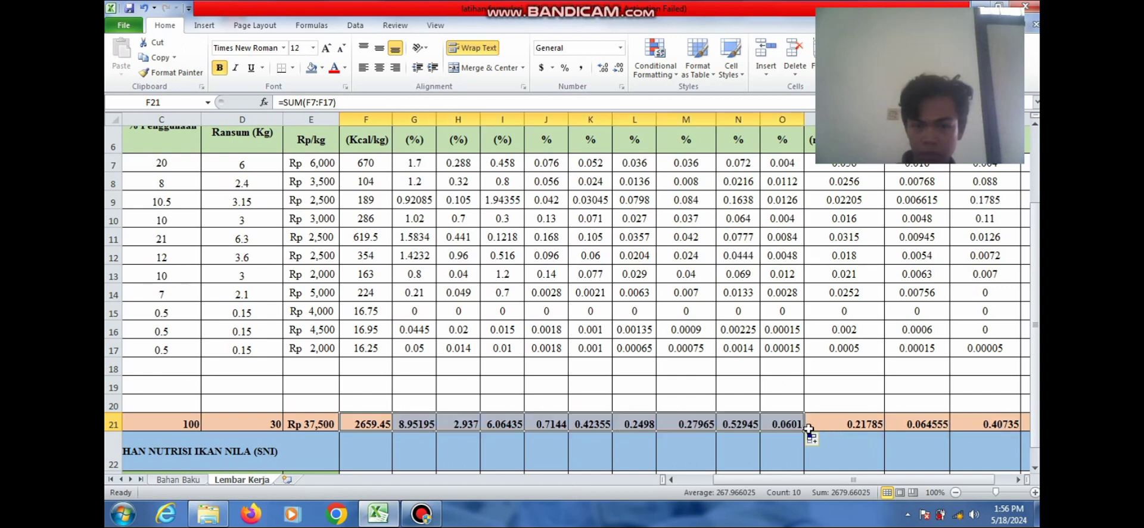
left_click(754, 445)
left_click_drag(1037, 395, 1037, 372)
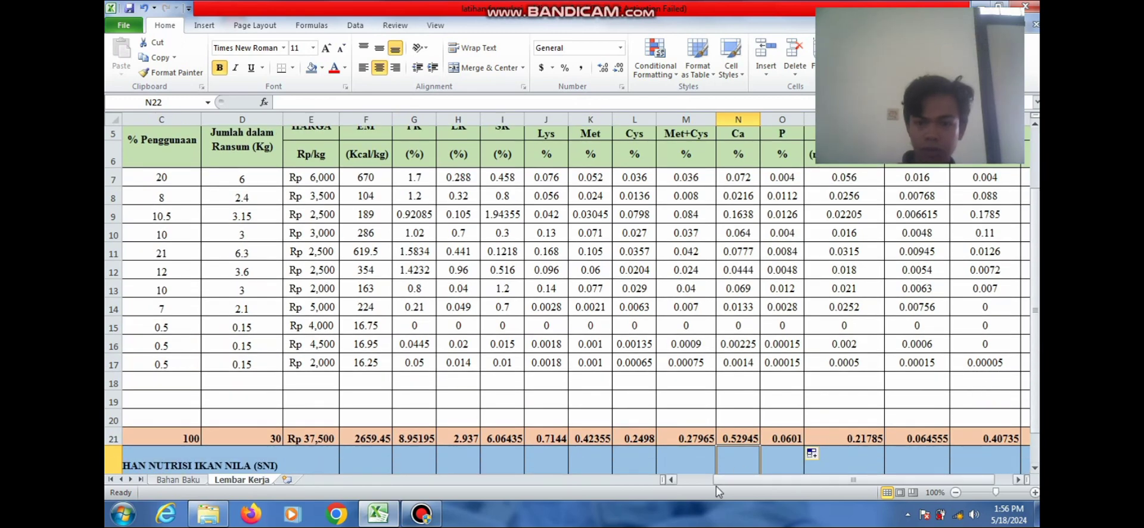
Change bungkil biji kapuk's usage in C11 to 30%
left_click(672, 479)
left_click(672, 479)
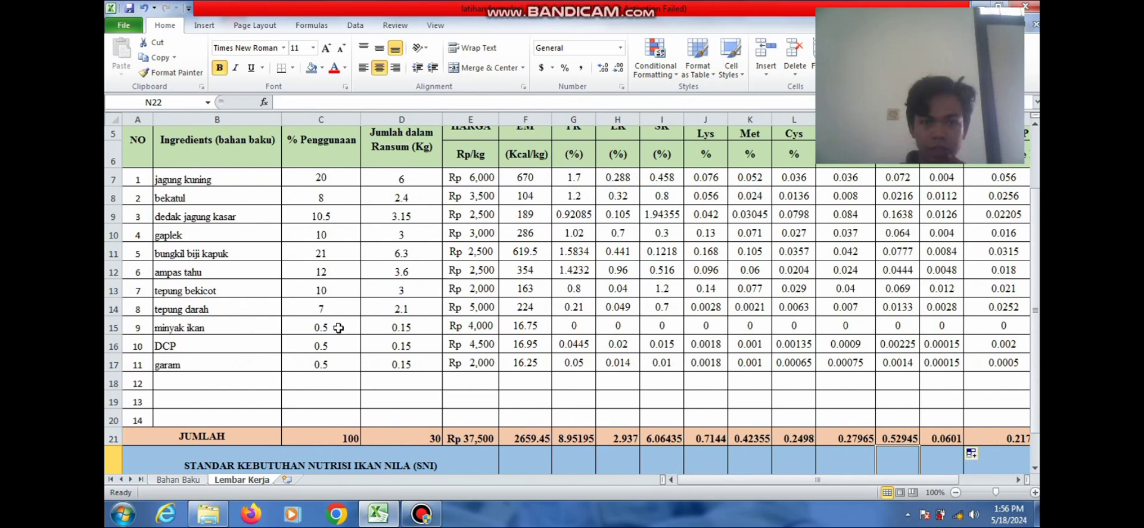
left_click(333, 254)
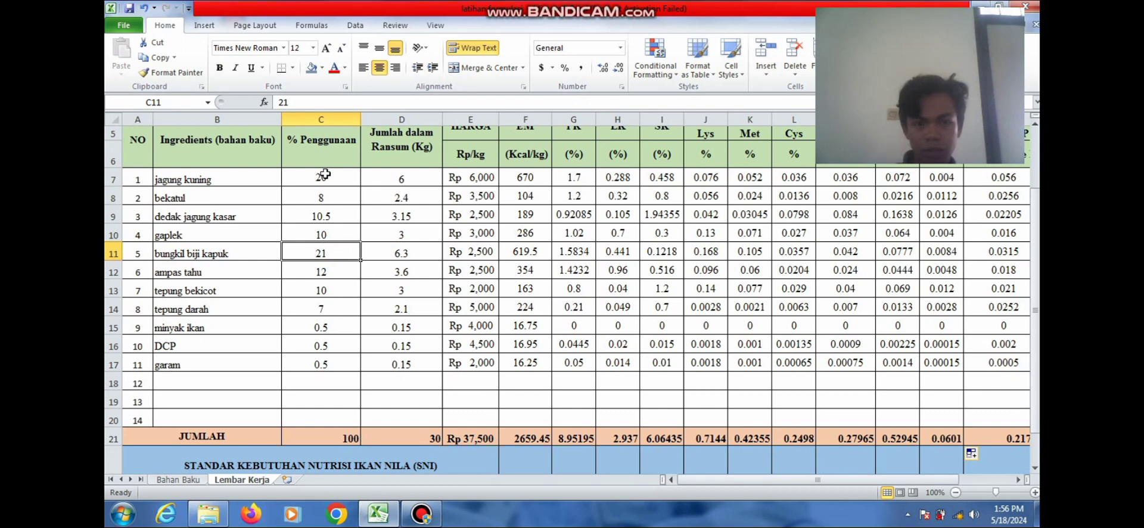
type("30")
left_click(323, 282)
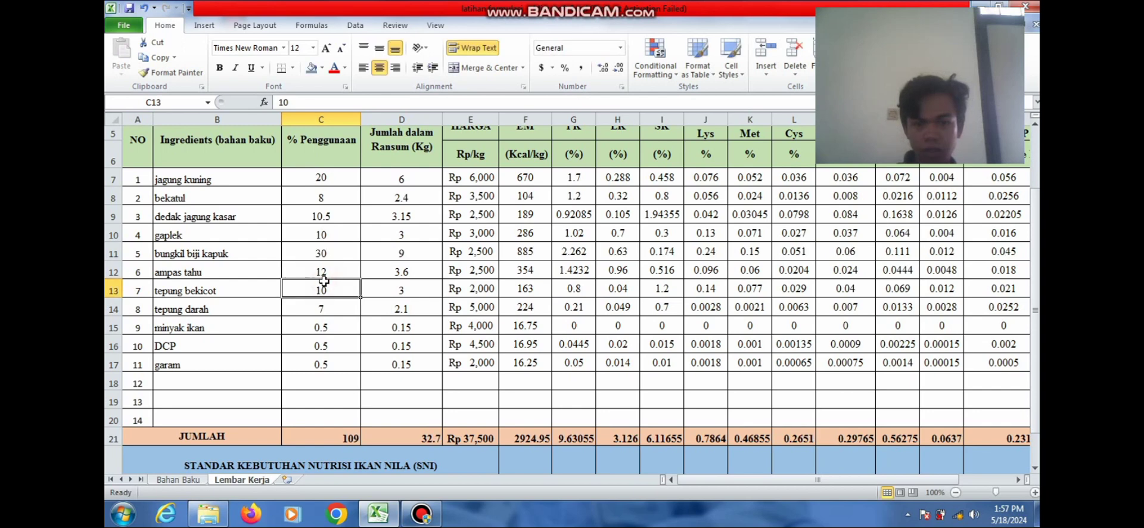
Set jagung kuning's usage in C7 to 11% so the percentages total 100
left_click(324, 184)
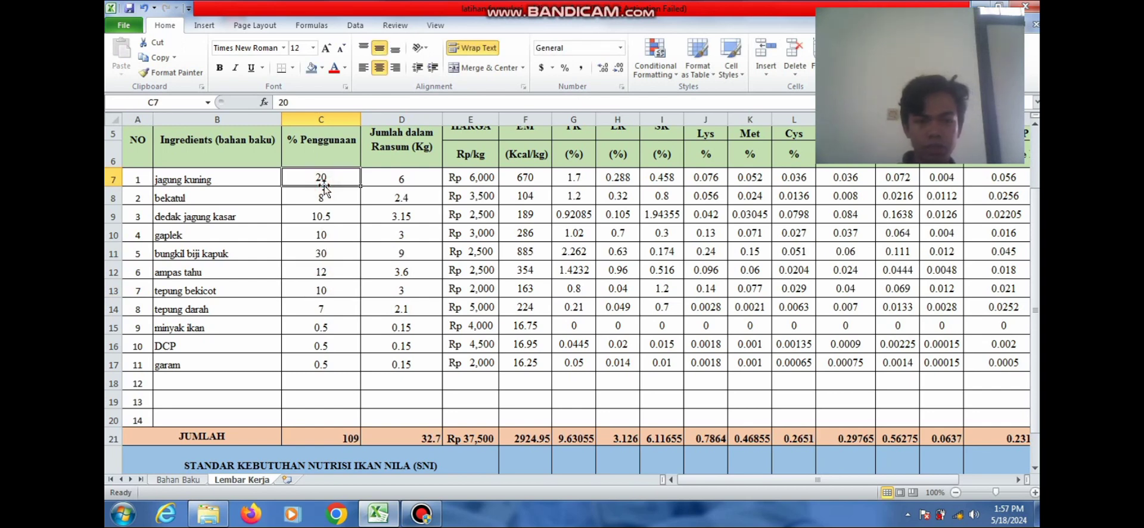
type("10")
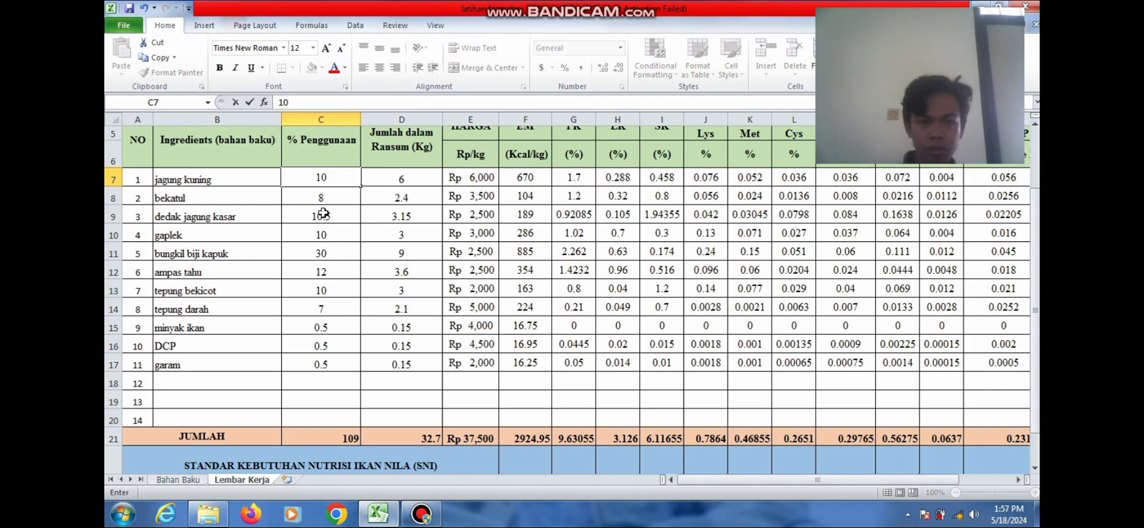
left_click(323, 210)
left_click(324, 179)
type("11")
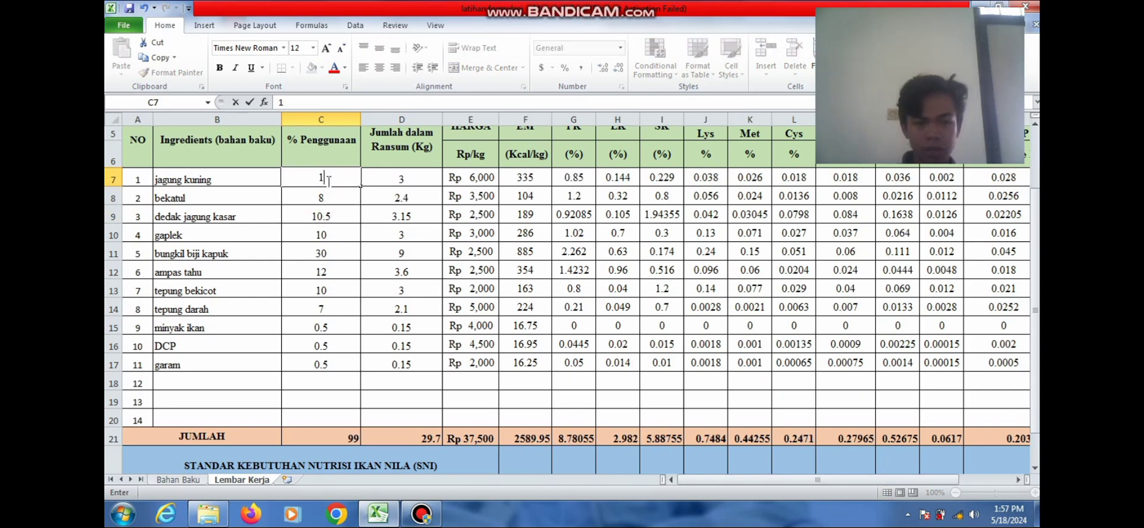
left_click(324, 218)
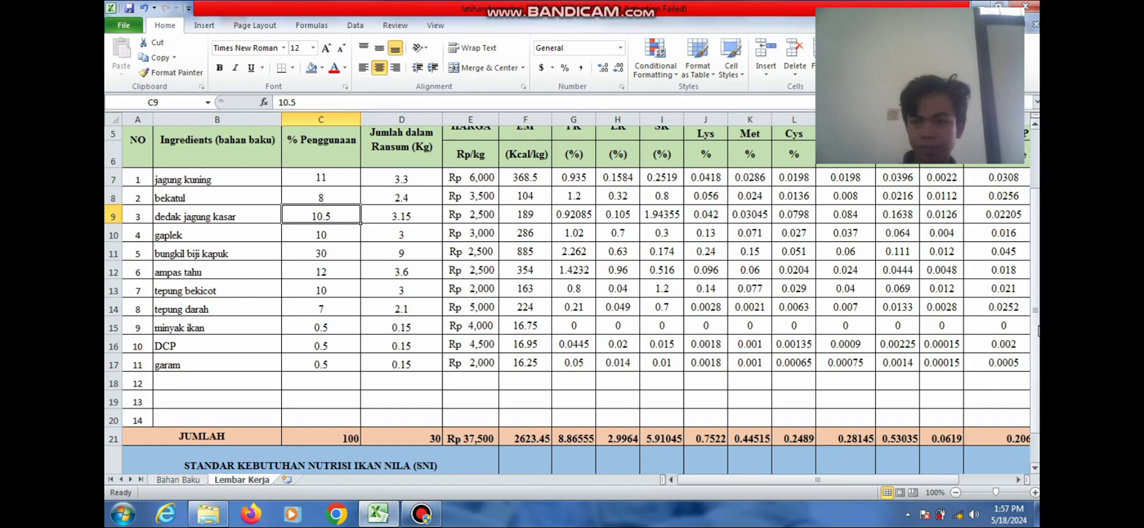
left_click_drag(1037, 327, 1037, 354)
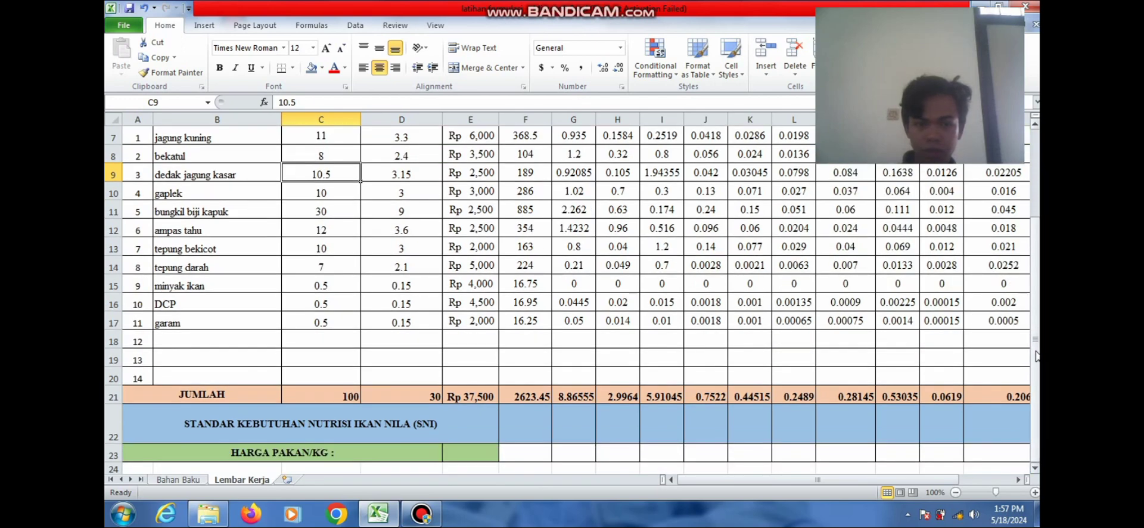
Enter =E21/D21 in E23 so the feed price per kg shows Rp 1,250
left_click(539, 433)
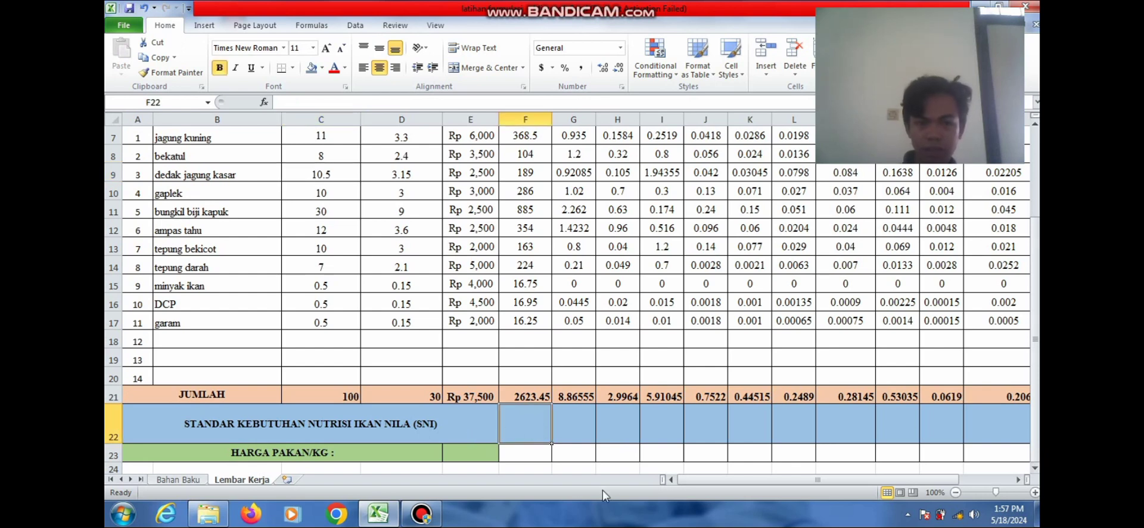
left_click(456, 453)
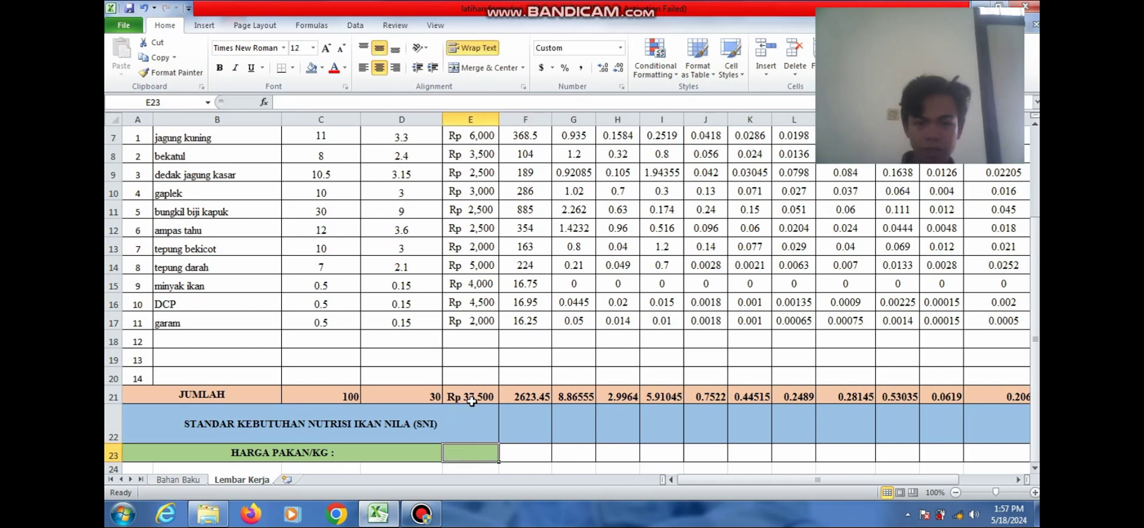
type("=")
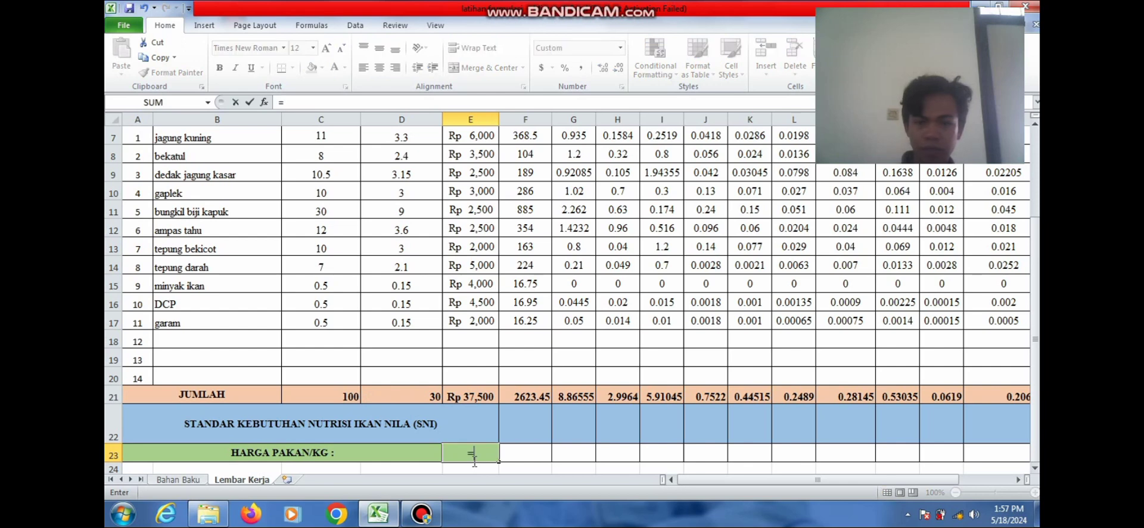
left_click(474, 395)
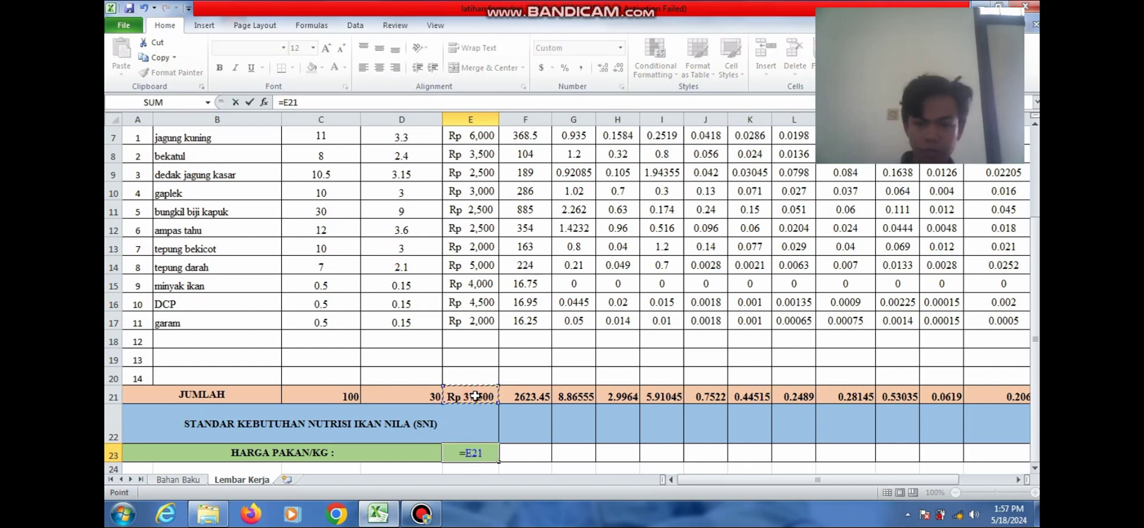
type("/")
left_click(419, 394)
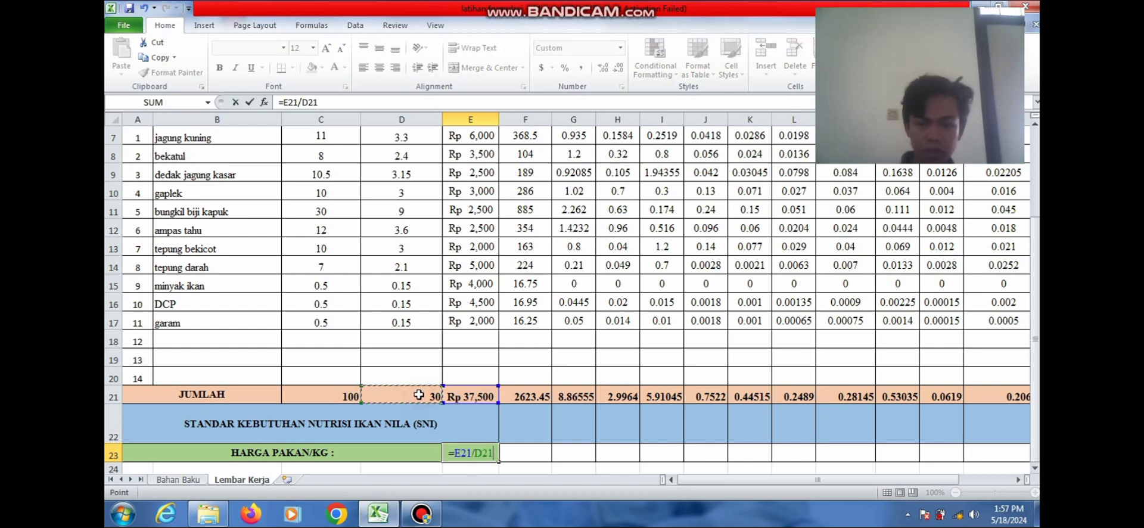
key("Return")
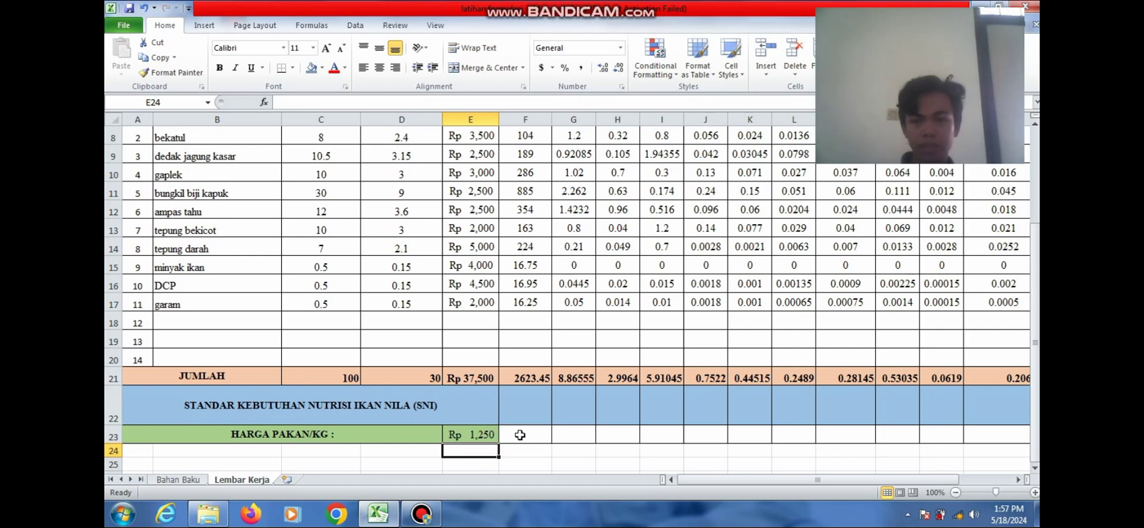
Set bungkil biji kapuk to 25% in C11 and tepung bekicot to 15% in C13
mouse_move(1034, 381)
left_mouse_down()
mouse_move(1035, 320)
mouse_move(1035, 375)
left_mouse_up()
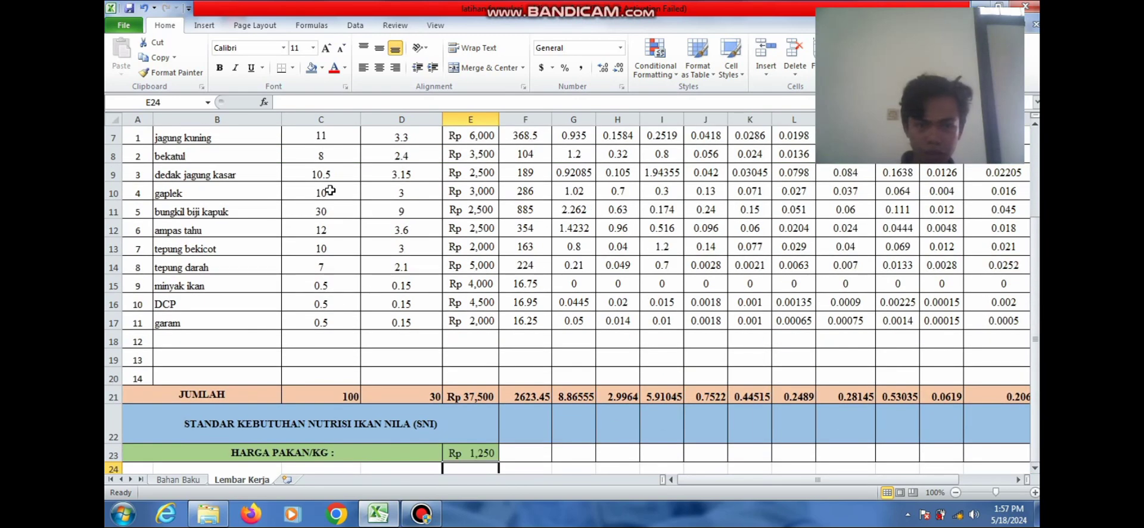
left_click(327, 214)
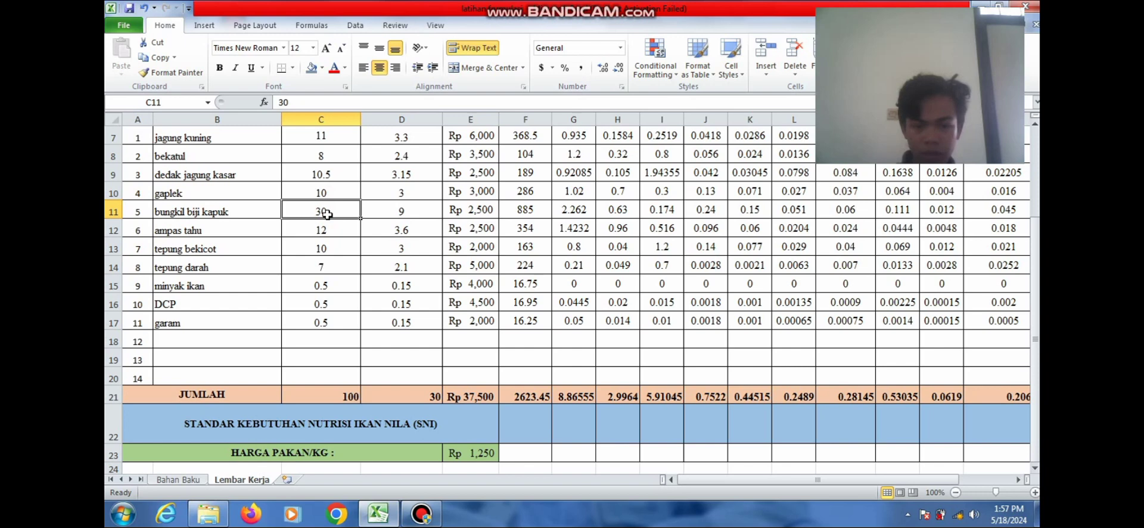
type("25")
left_click(325, 243)
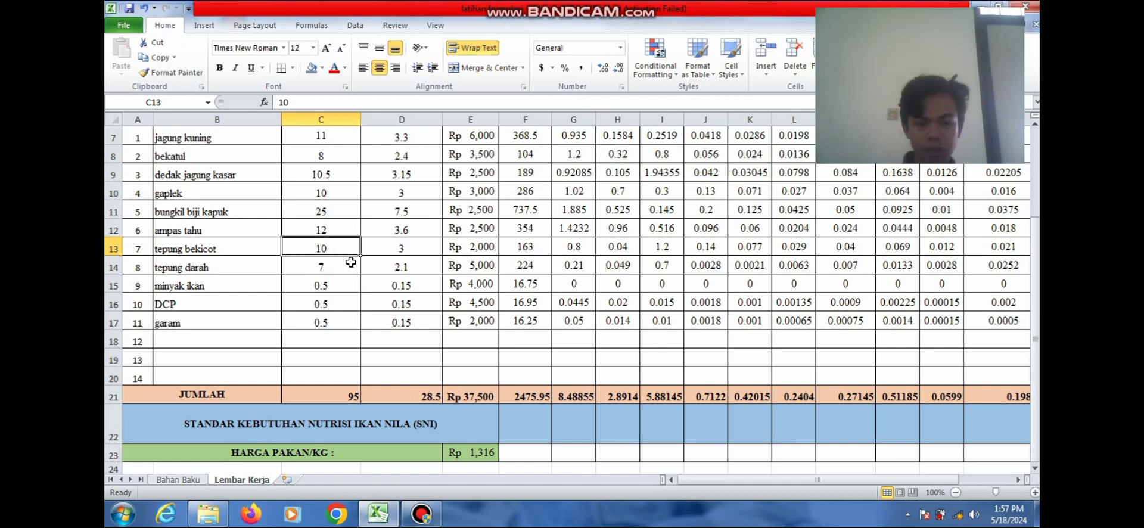
type("15")
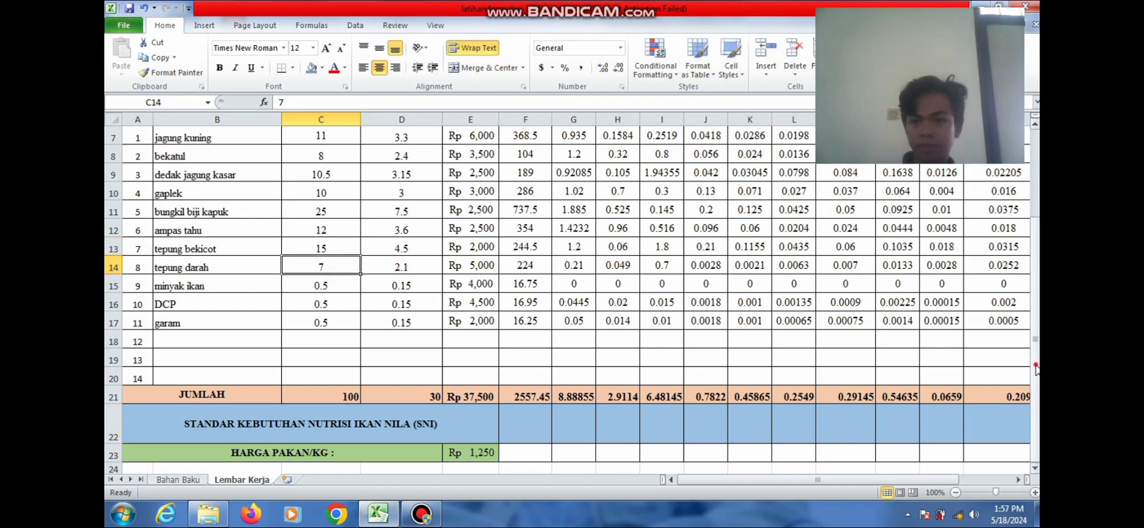
left_click_drag(1035, 368, 1033, 288)
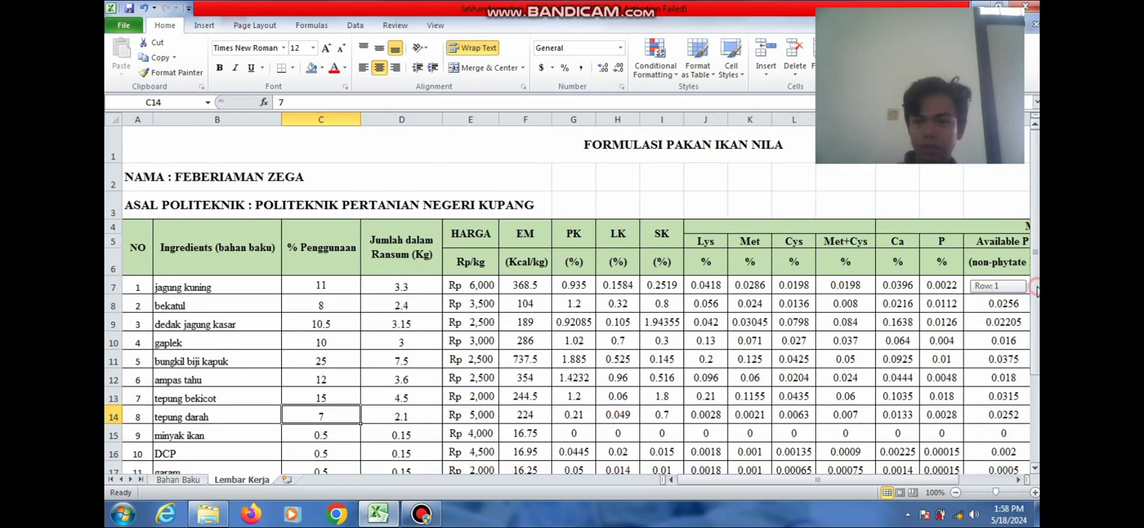
Scroll across to review the rightmost nutrient columns, then back to the ingredients
scroll(1034, 291, "down", 2)
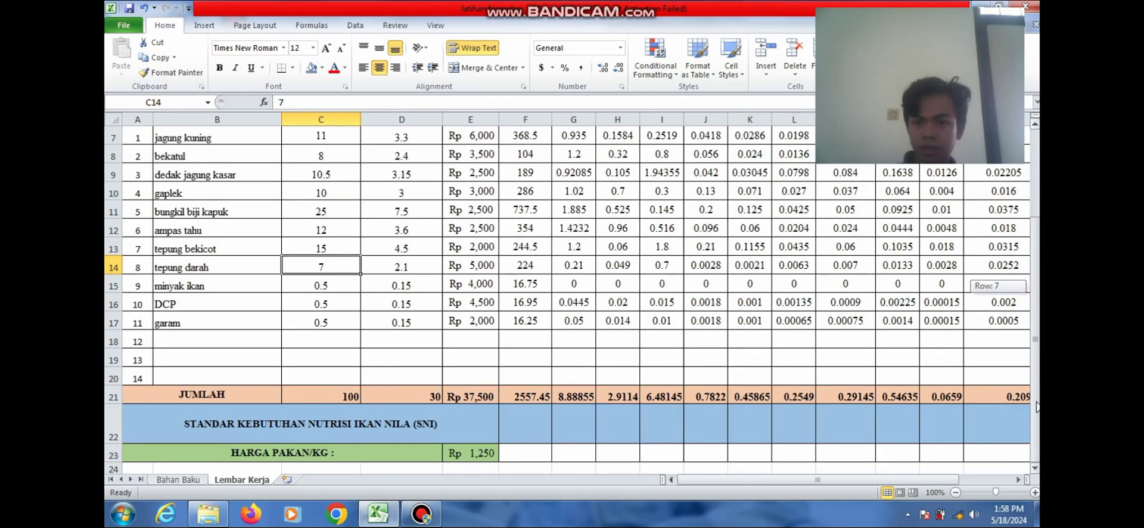
left_click(1017, 479)
left_click(1017, 479)
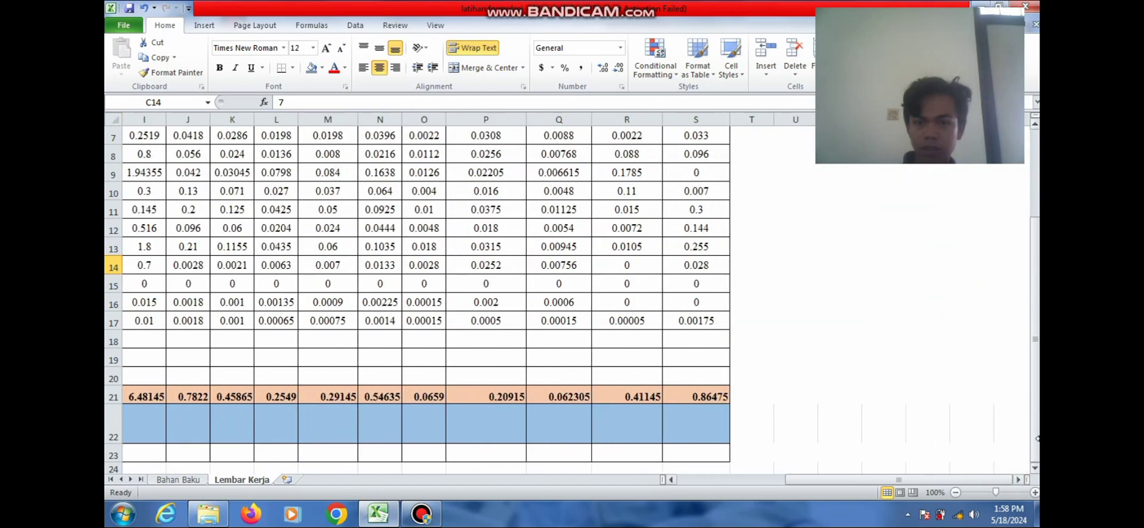
left_click(672, 479)
left_click(671, 479)
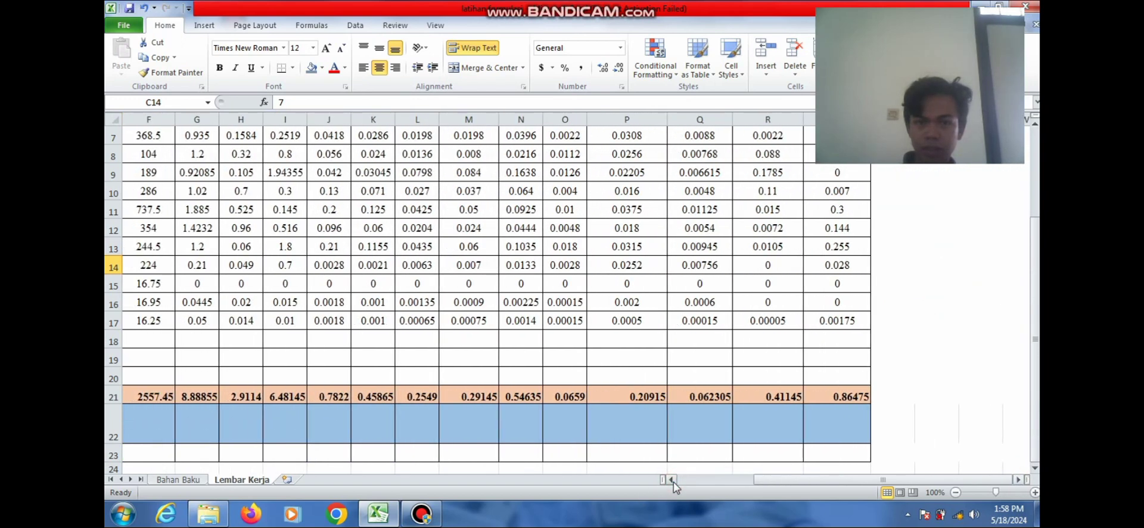
left_click(672, 479)
left_click(671, 480)
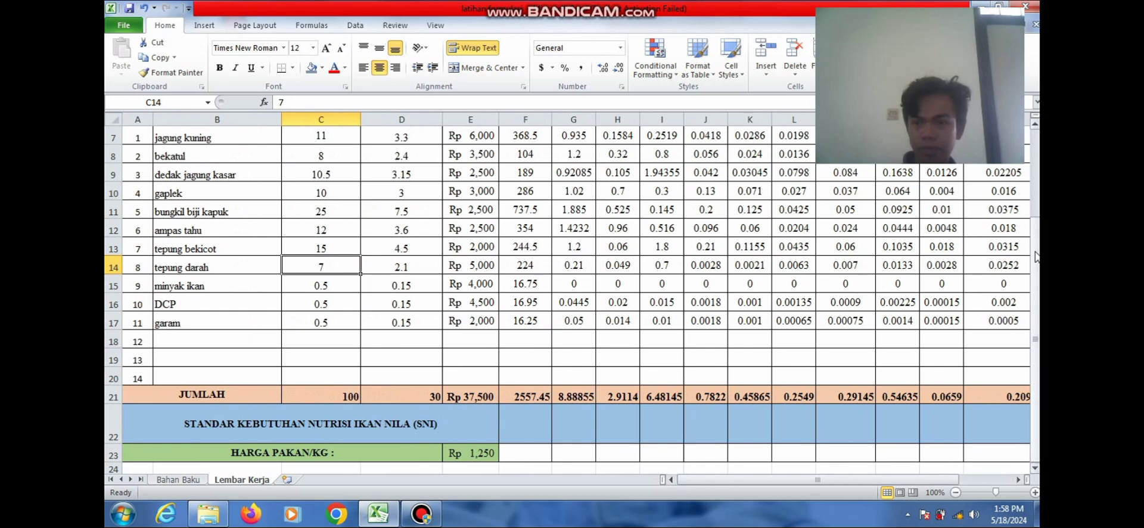
Close Excel, saving the feed formulation workbook
scroll(1034, 257, "up", 2)
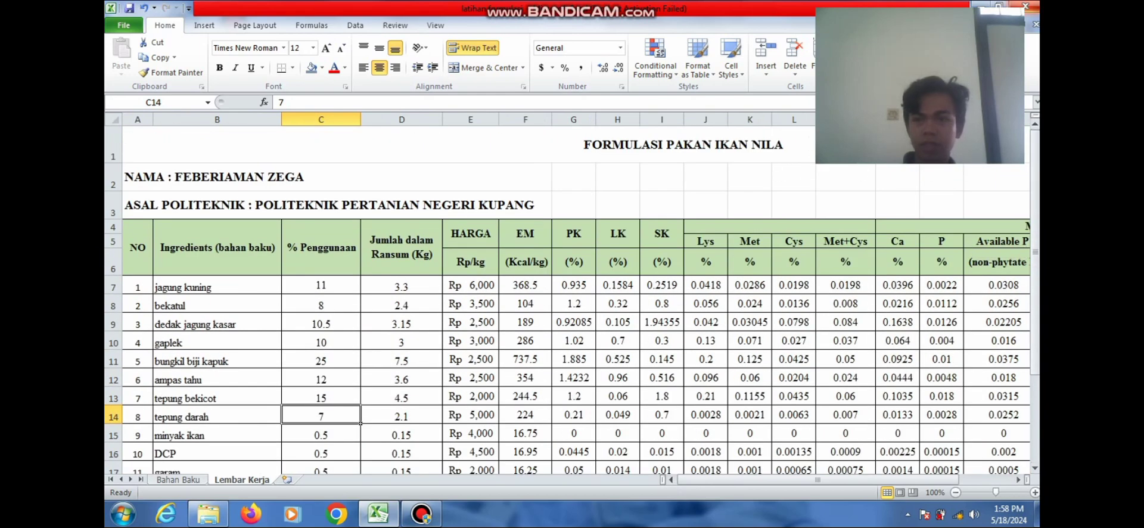
left_click(1023, 7)
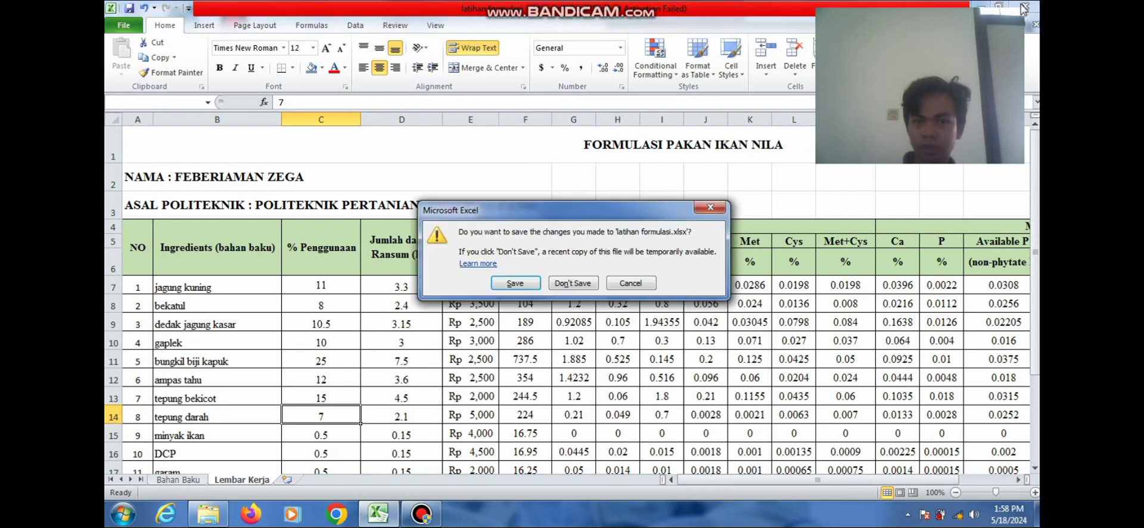
left_click(516, 282)
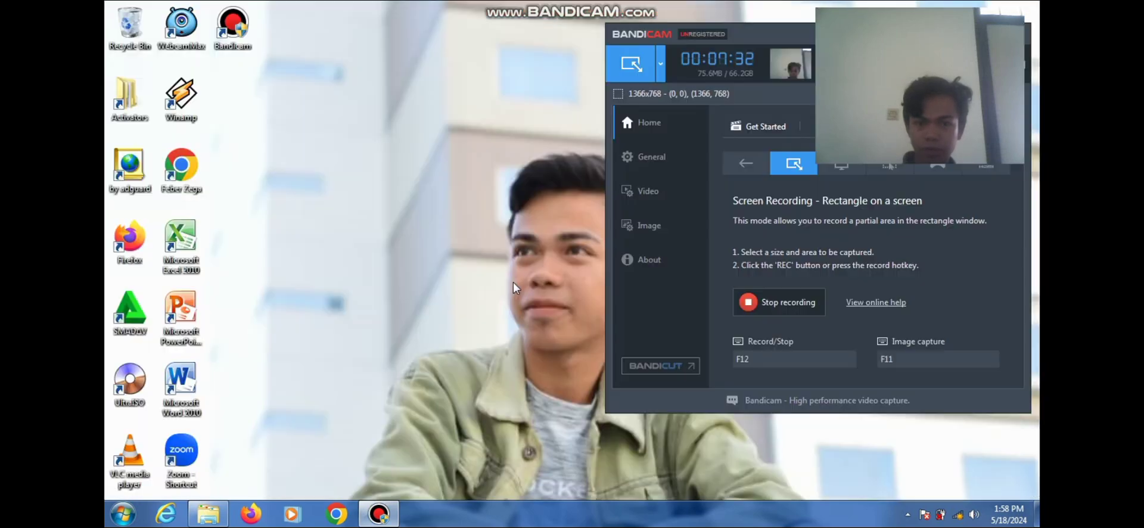